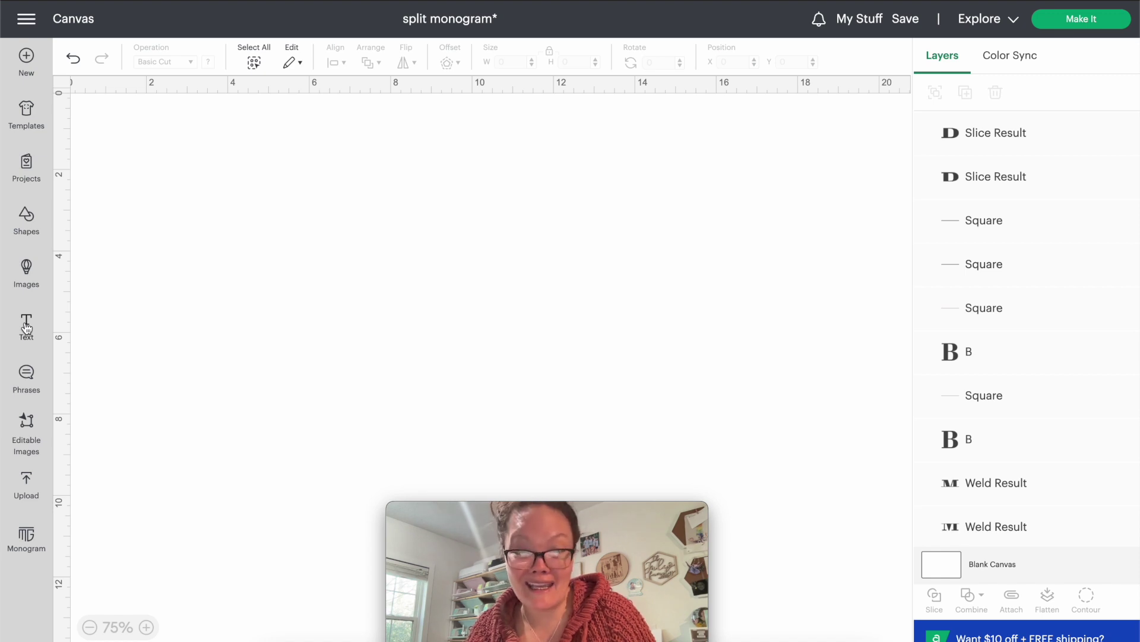
- Add the letter F as a text object and position it in the upper middle of the canvas
left_click(26, 326)
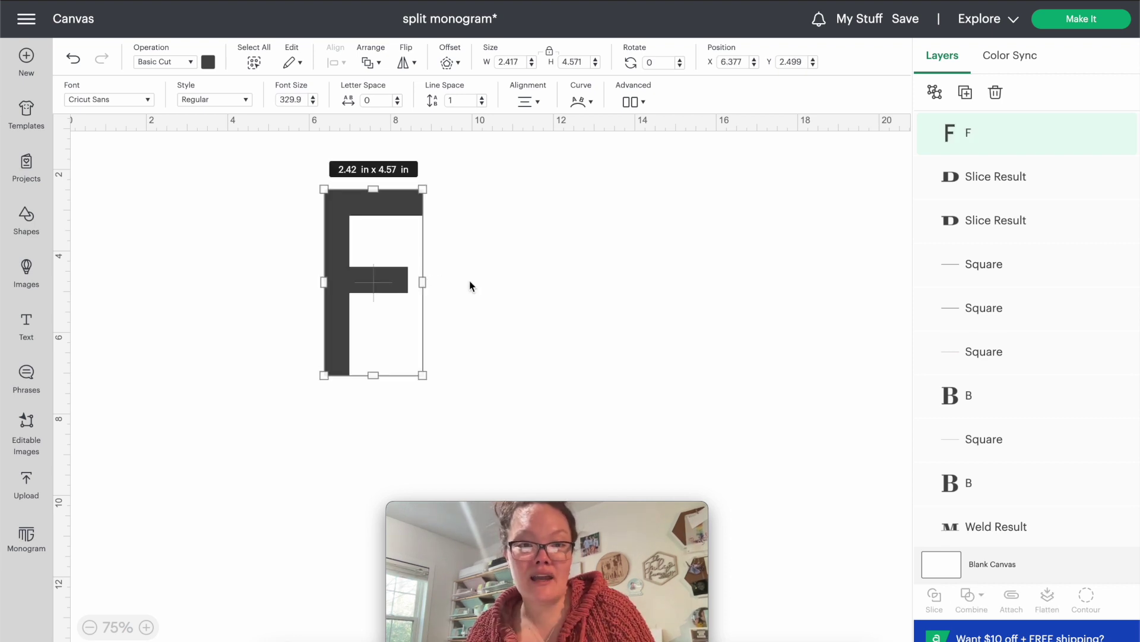
left_click_drag(354, 287, 349, 299)
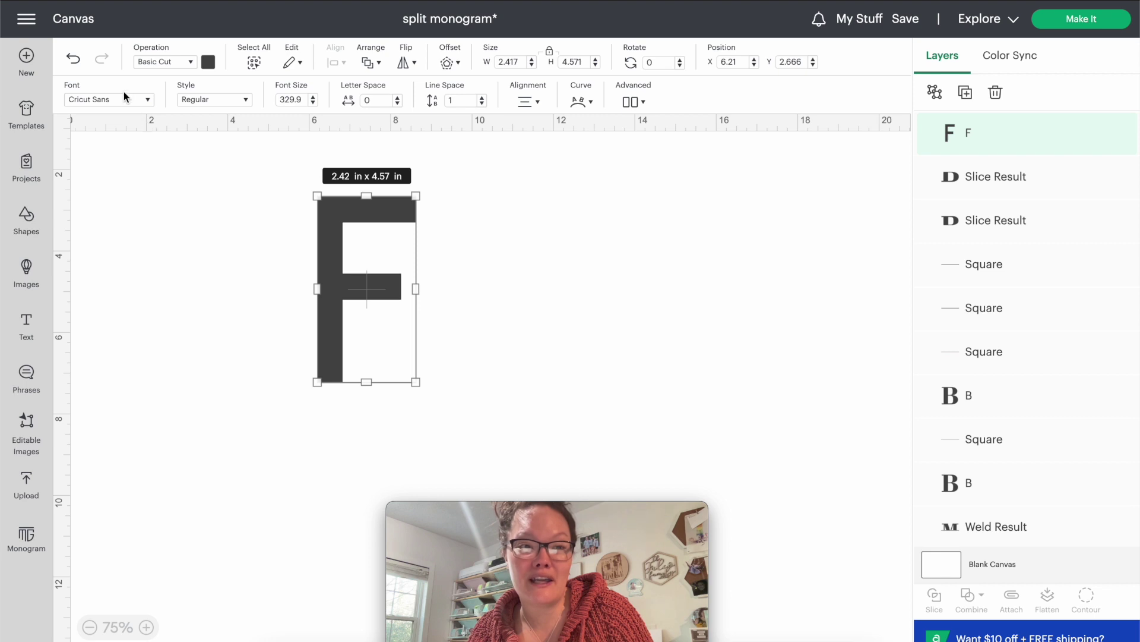
- Browse the Cricut fonts for a wide serif typeface and set the letter F to Normande Roman
left_click(94, 99)
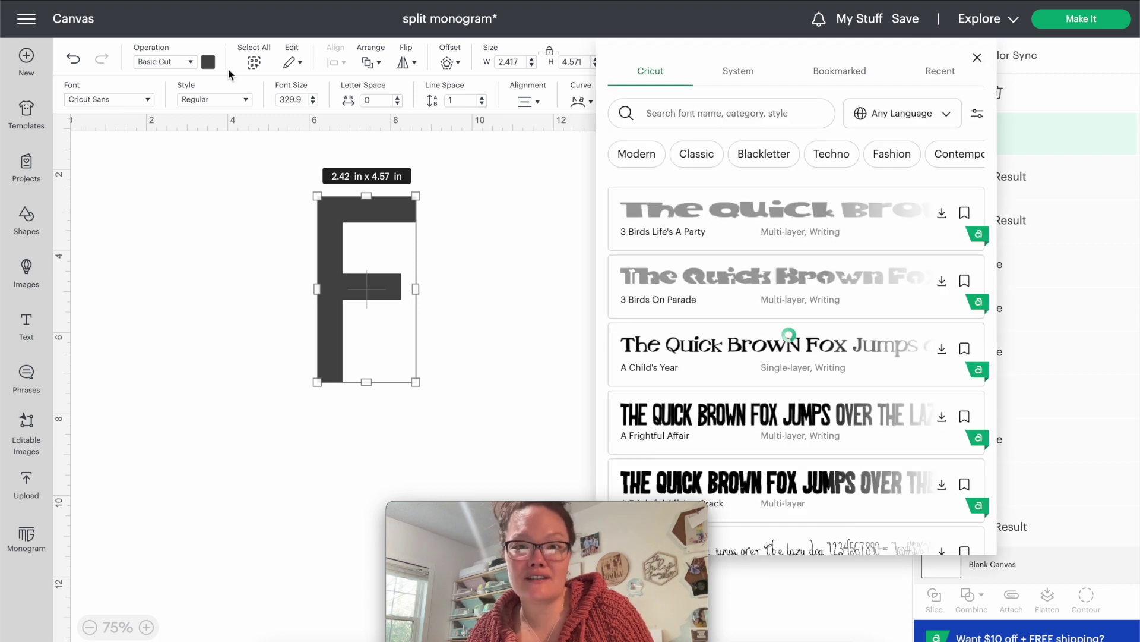
left_click(691, 73)
left_click_drag(691, 74, 612, 96)
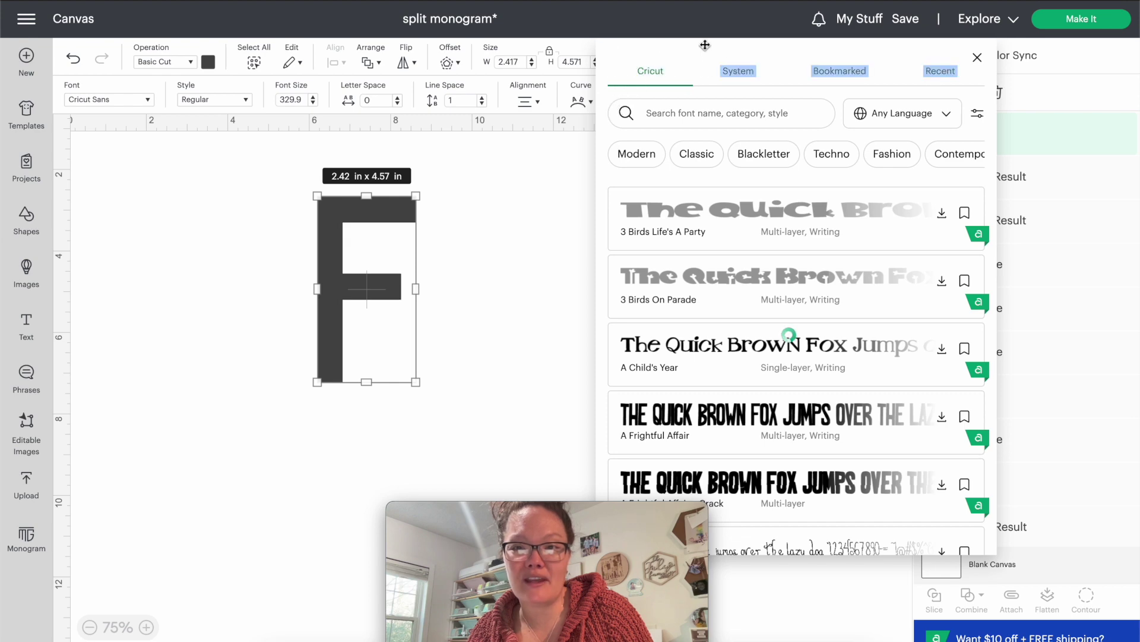
left_click_drag(704, 55, 625, 64)
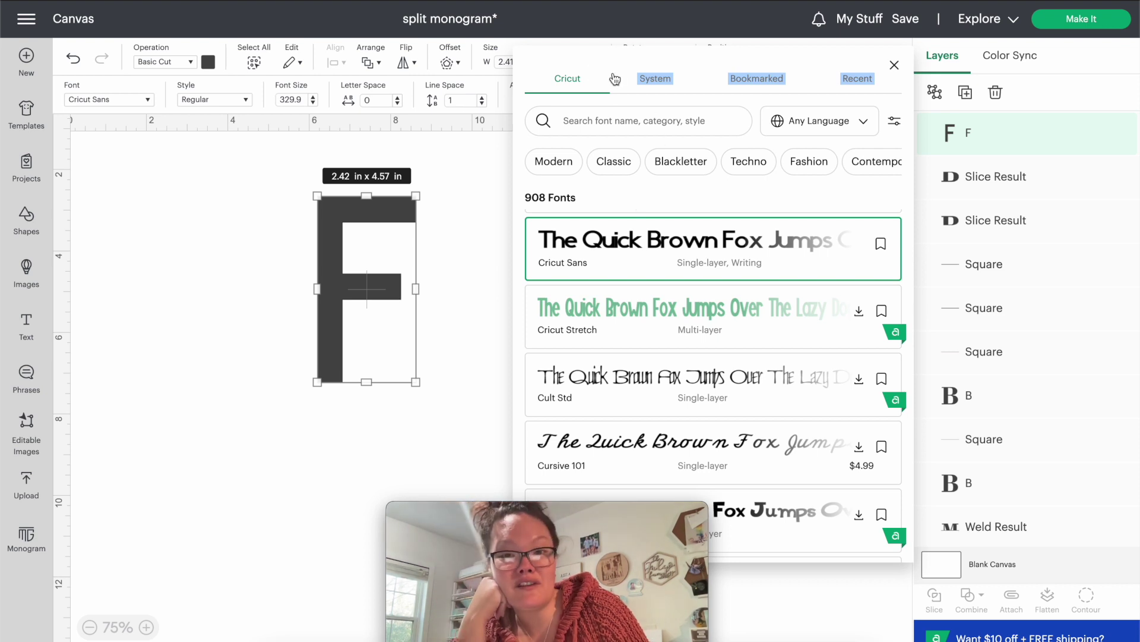
left_click_drag(615, 70, 749, 70)
scroll(872, 270, "down", 3)
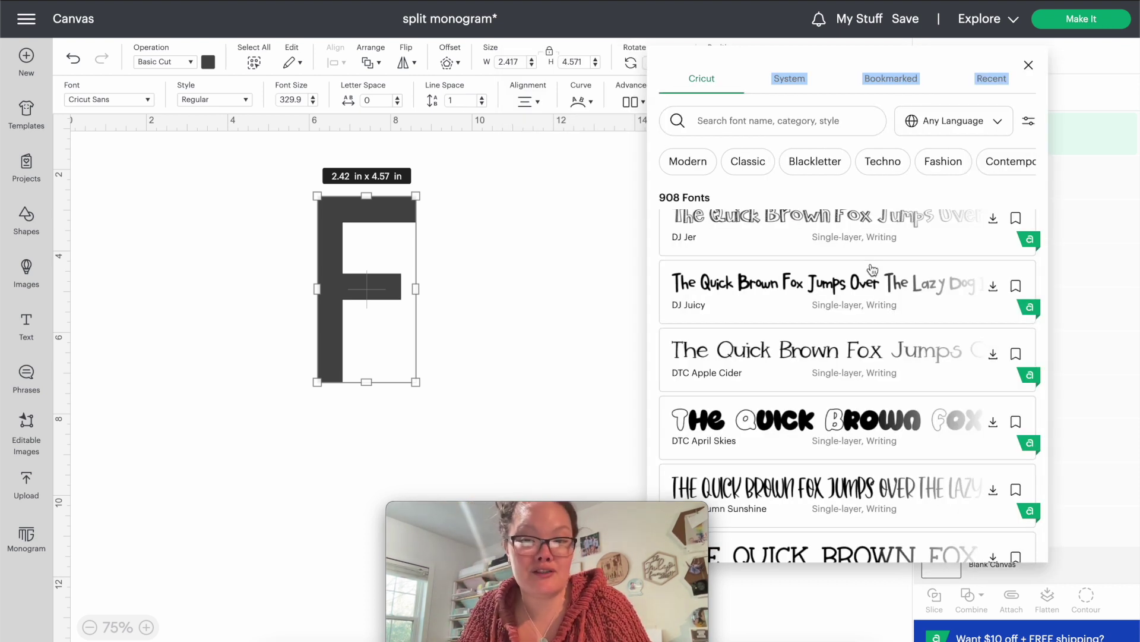
scroll(885, 280, "down", 2)
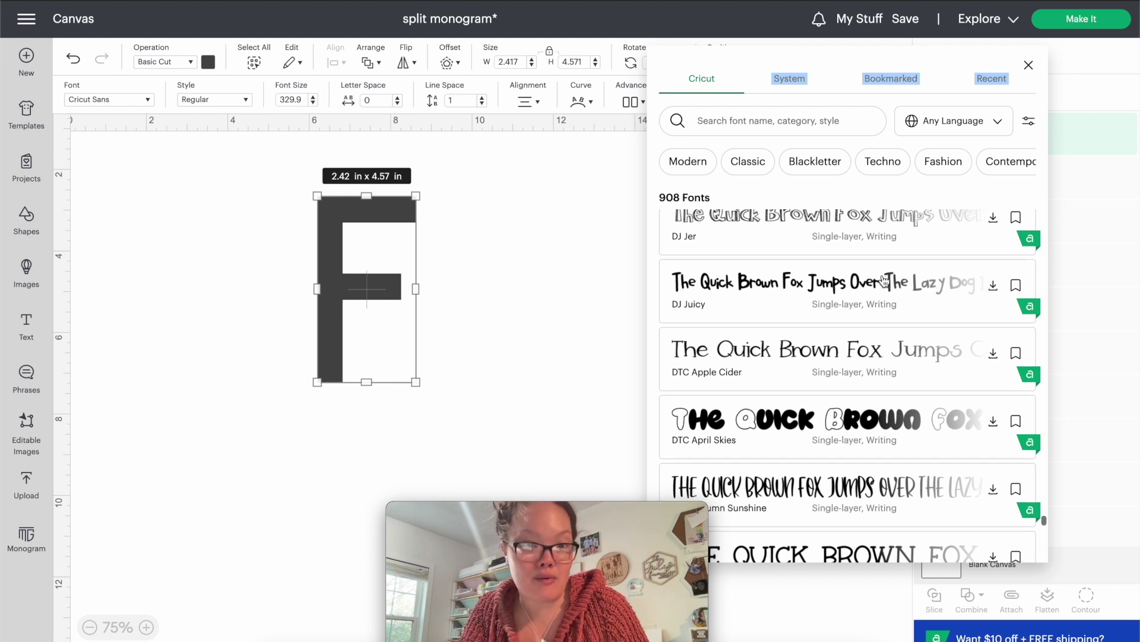
scroll(885, 280, "down", 1)
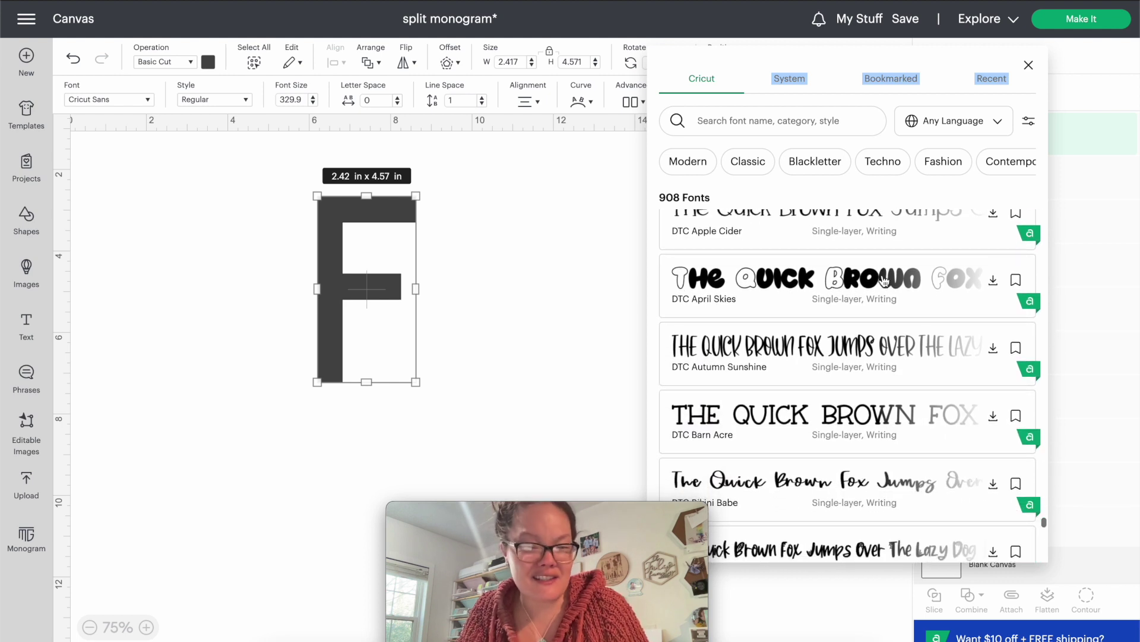
scroll(885, 280, "down", 4)
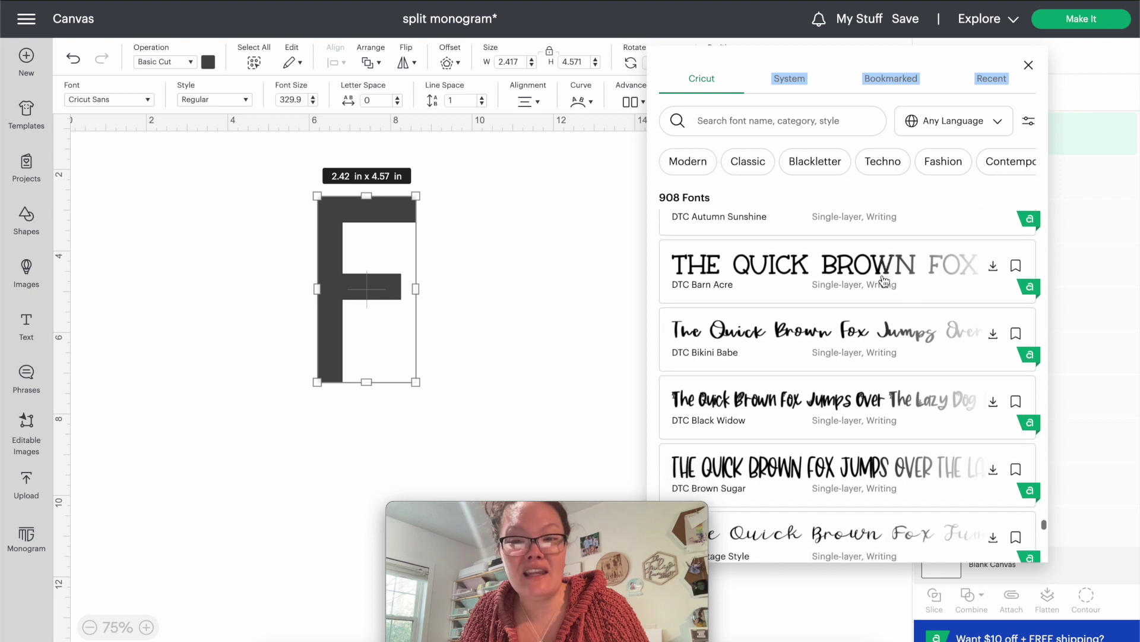
scroll(885, 280, "down", 5)
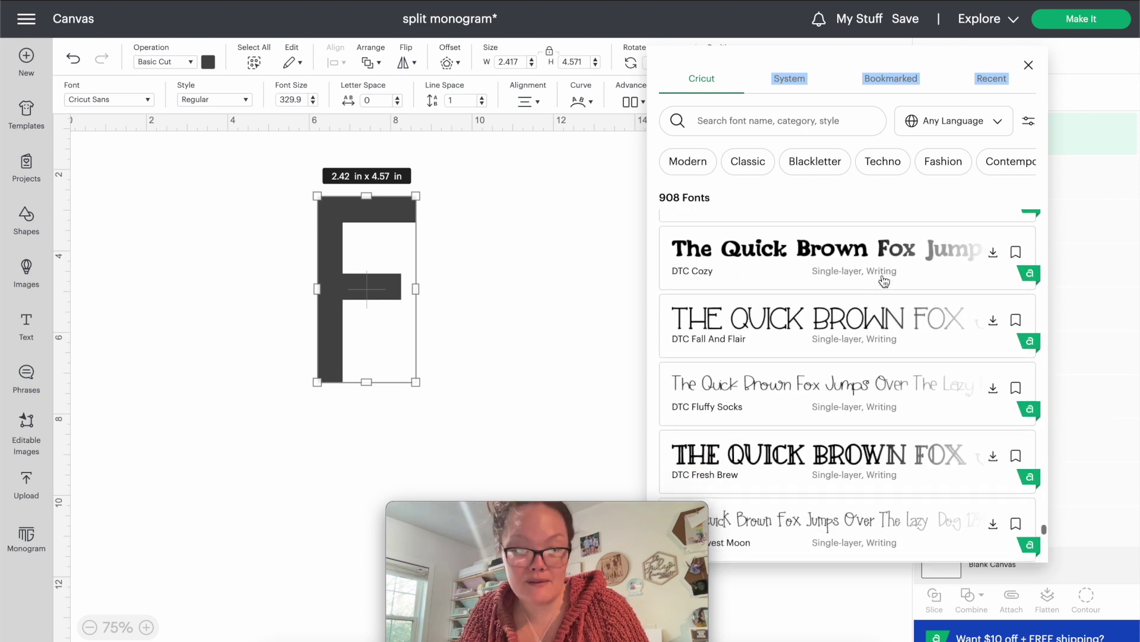
scroll(885, 281, "down", 5)
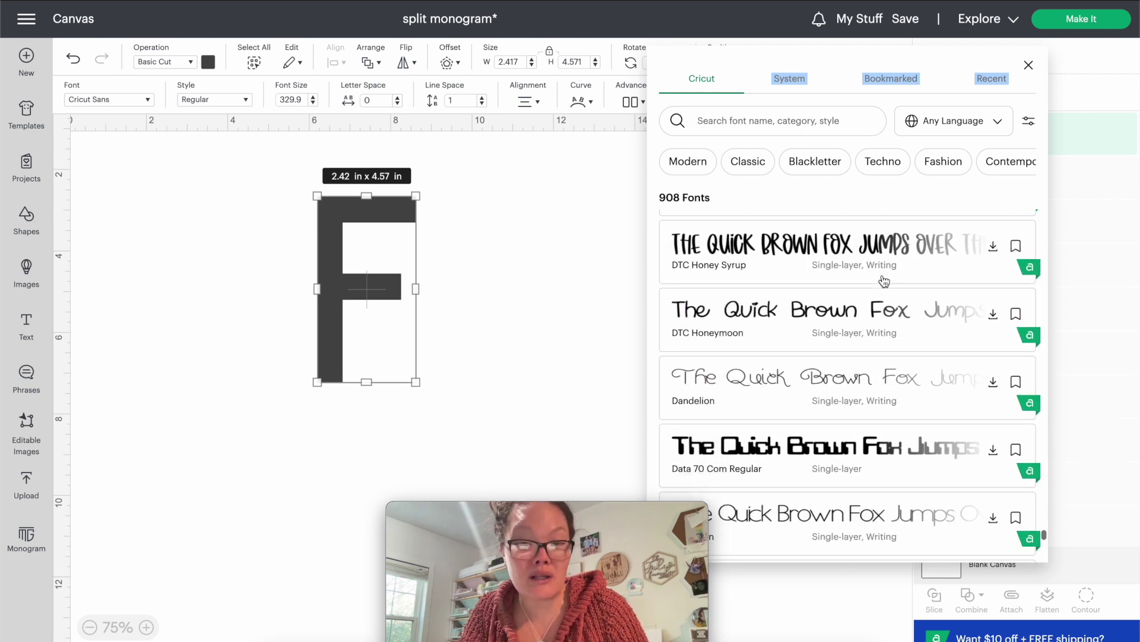
scroll(885, 280, "down", 6)
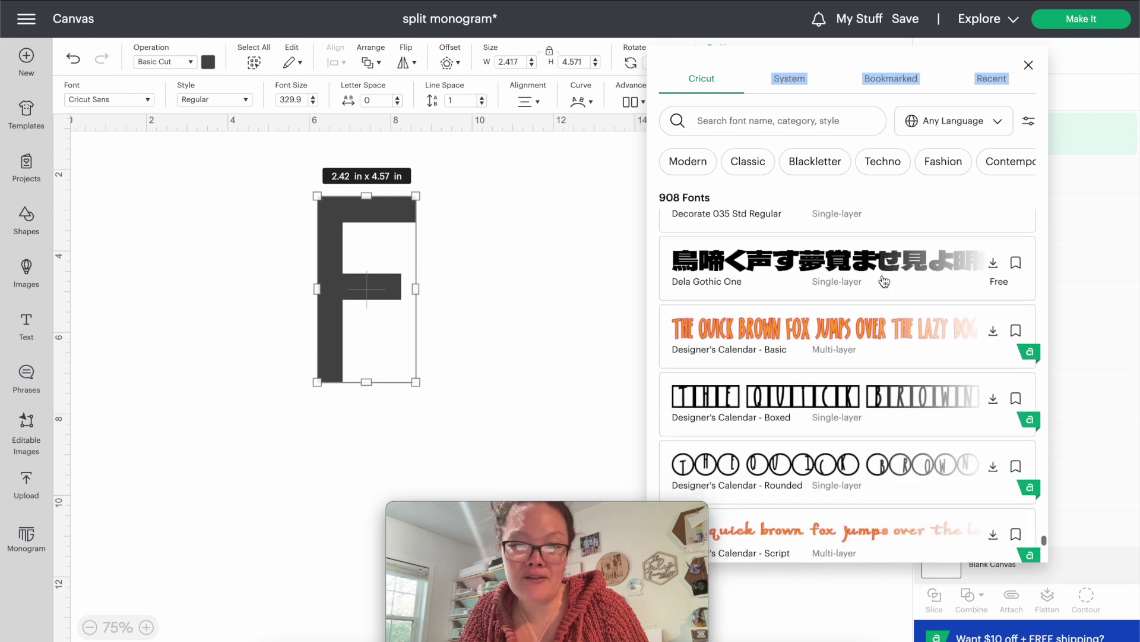
scroll(885, 280, "down", 7)
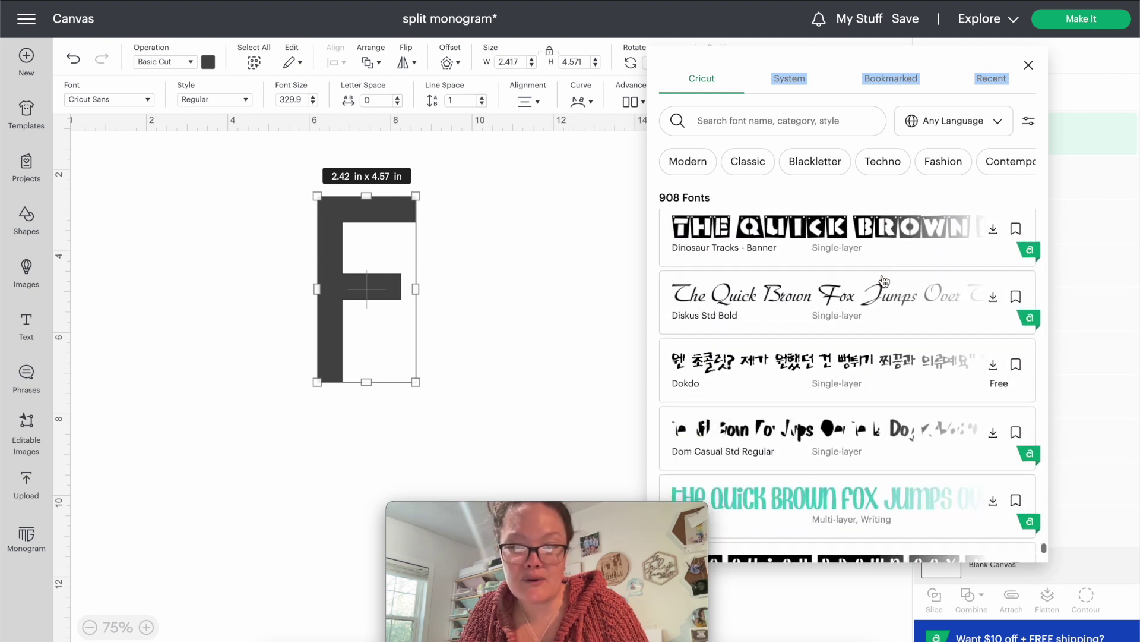
scroll(885, 280, "down", 7)
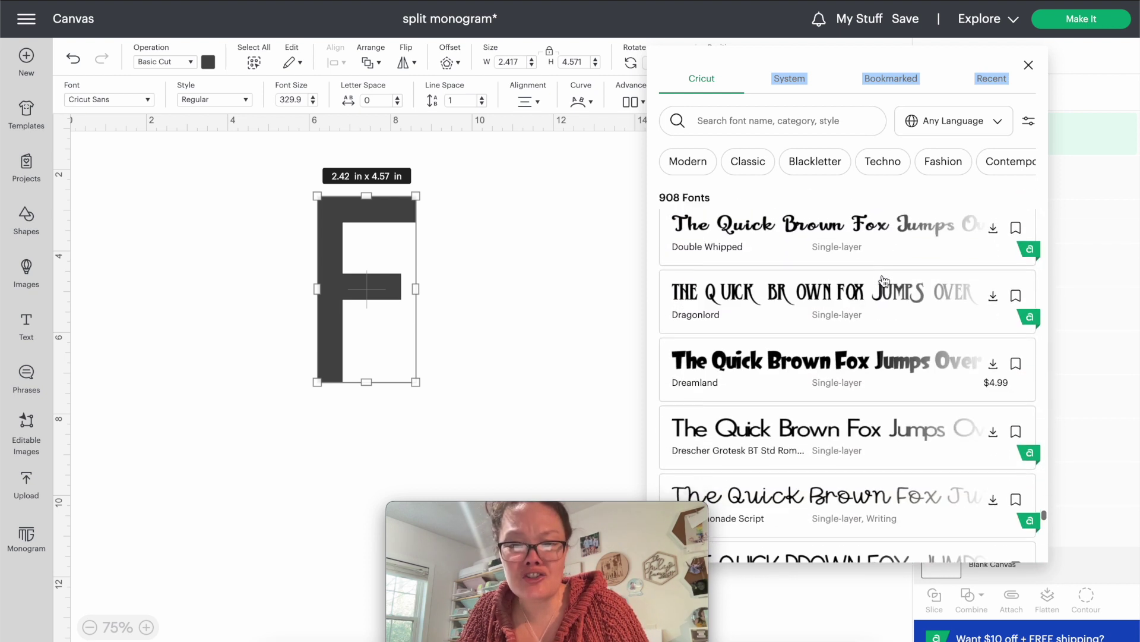
scroll(885, 281, "down", 6)
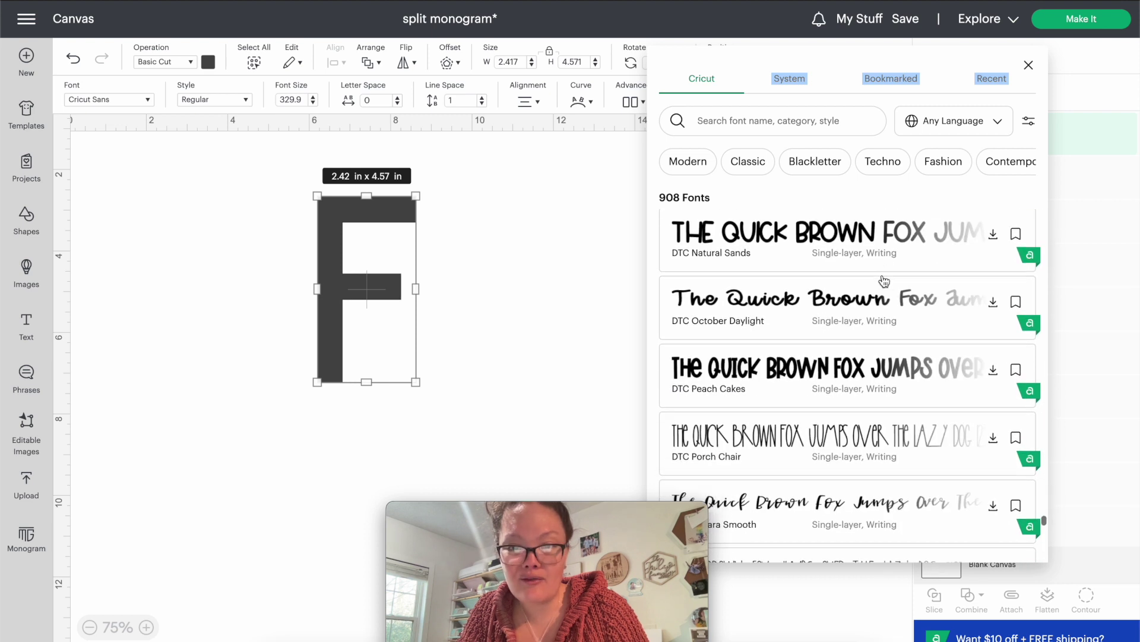
left_click(814, 254)
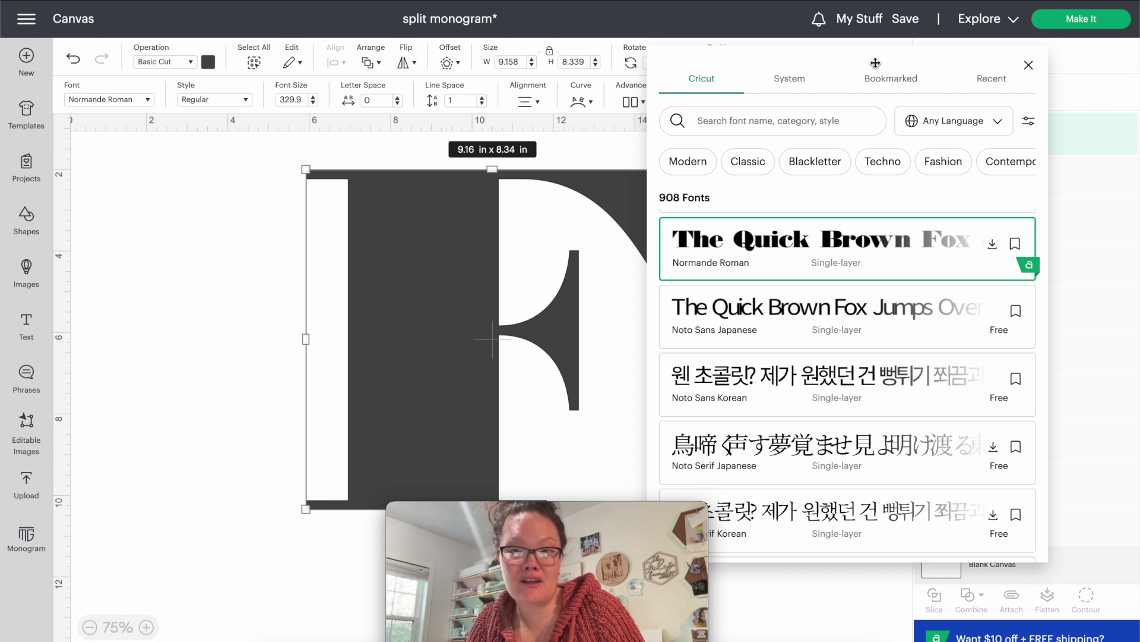
- Look through the bookmarked and recently used fonts, then close the font list
left_click(896, 85)
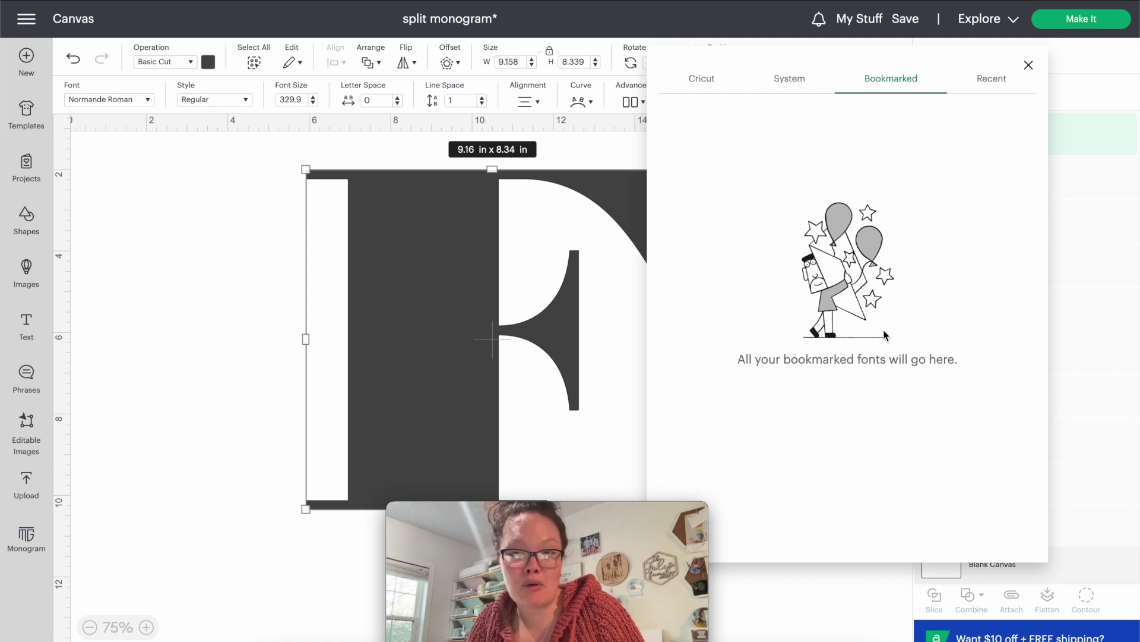
left_click(976, 79)
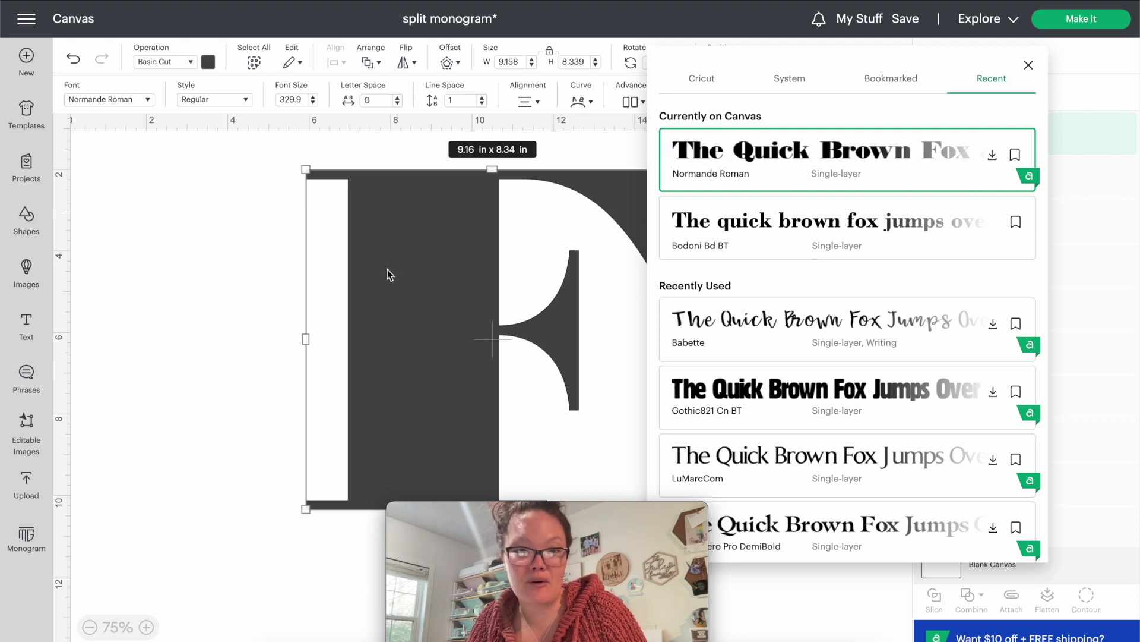
left_click(477, 276)
- Shrink the letter F to about 6.8 by 6.19 in and reposition it near the middle of the canvas
left_click_drag(477, 275, 413, 289)
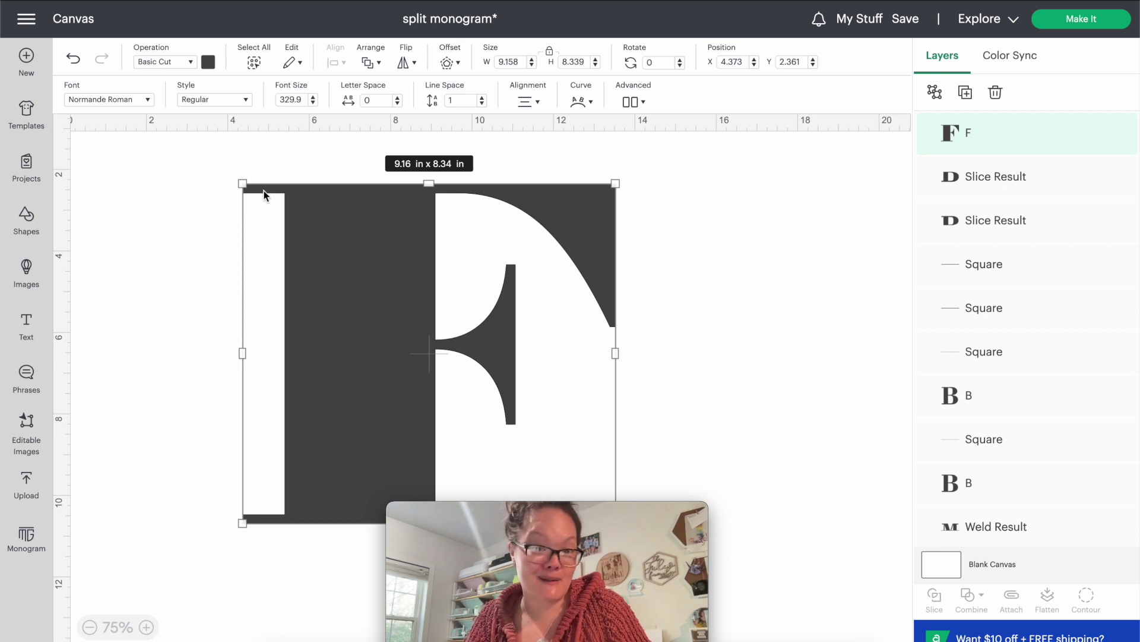
left_click_drag(244, 177, 359, 262)
left_click_drag(415, 349, 408, 289)
left_click(233, 267)
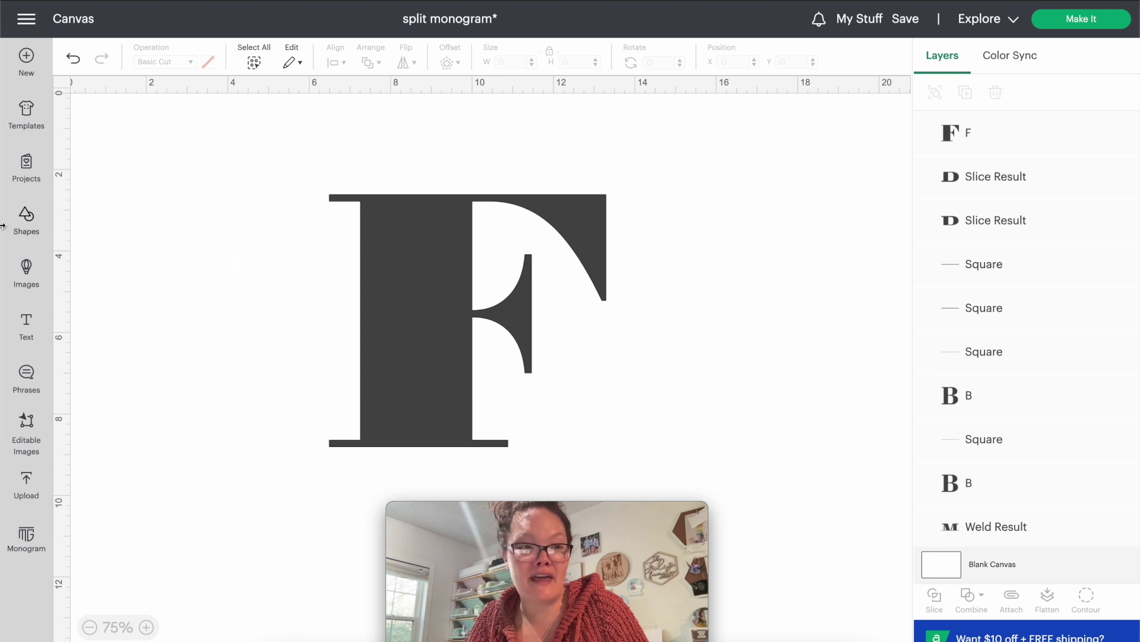
- Insert a square and enlarge it to about 4.61 in, placed over the left part of the F
left_click(24, 220)
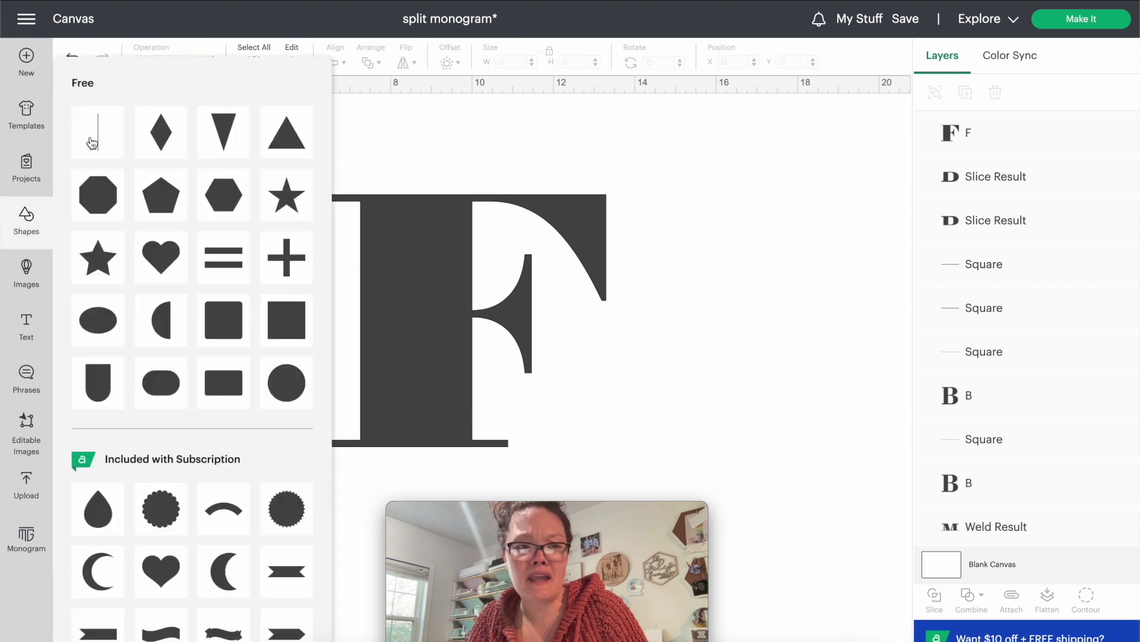
left_click(287, 326)
left_click_drag(201, 224, 308, 330)
left_click_drag(164, 193, 242, 297)
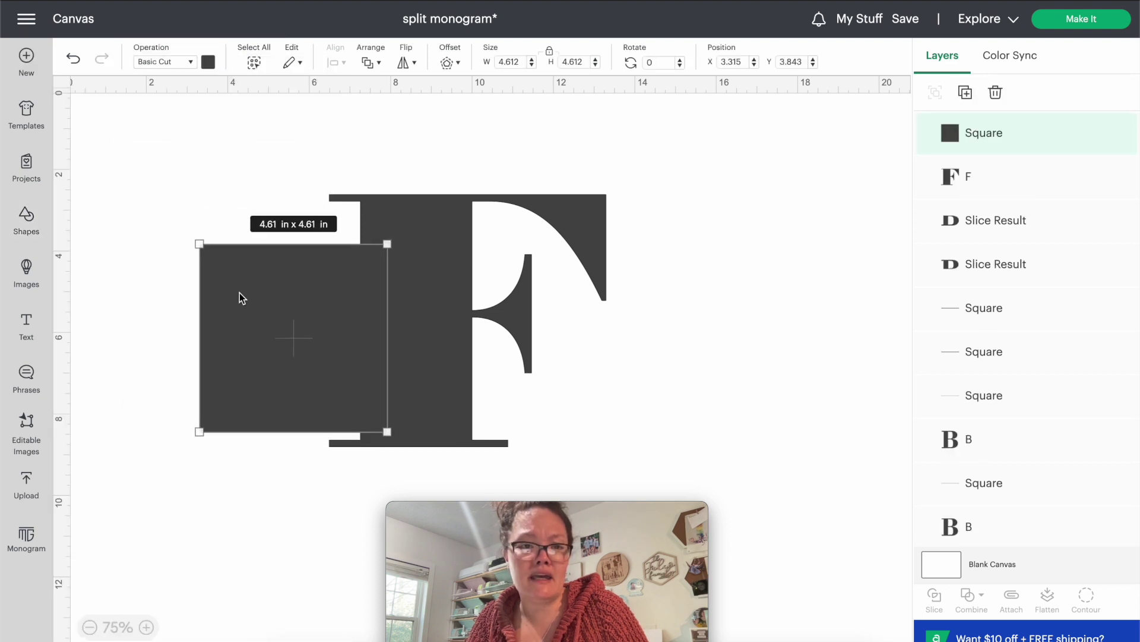
- Recolor the square red and move the square and the letter F apart so they no longer overlap
left_click(208, 62)
left_click(244, 126)
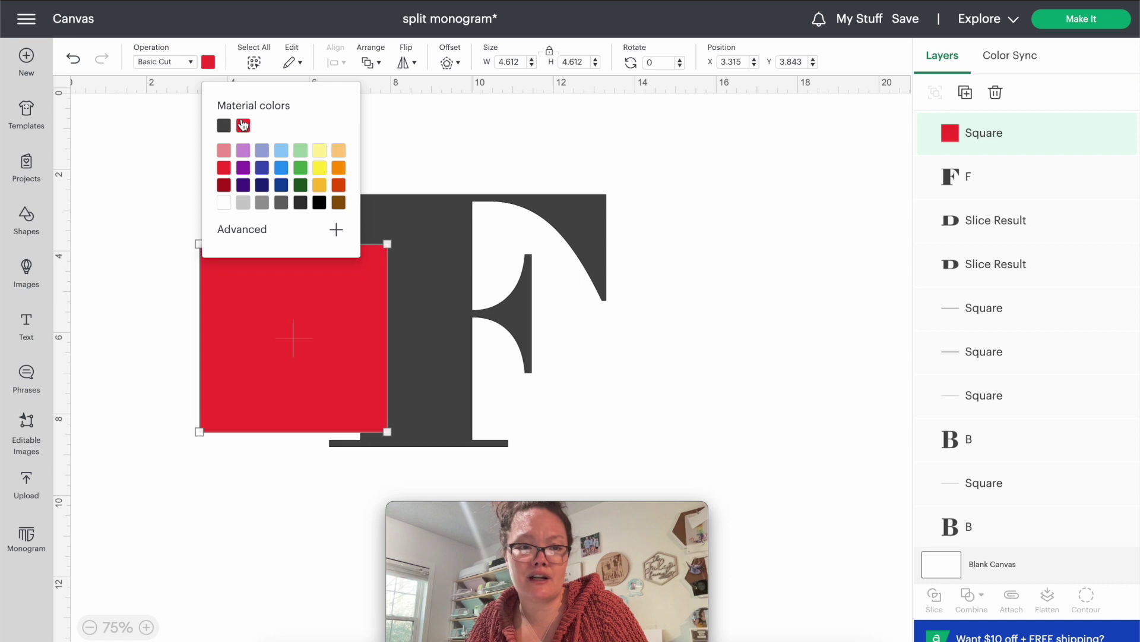
left_click_drag(203, 300, 155, 325)
left_click_drag(429, 288, 458, 275)
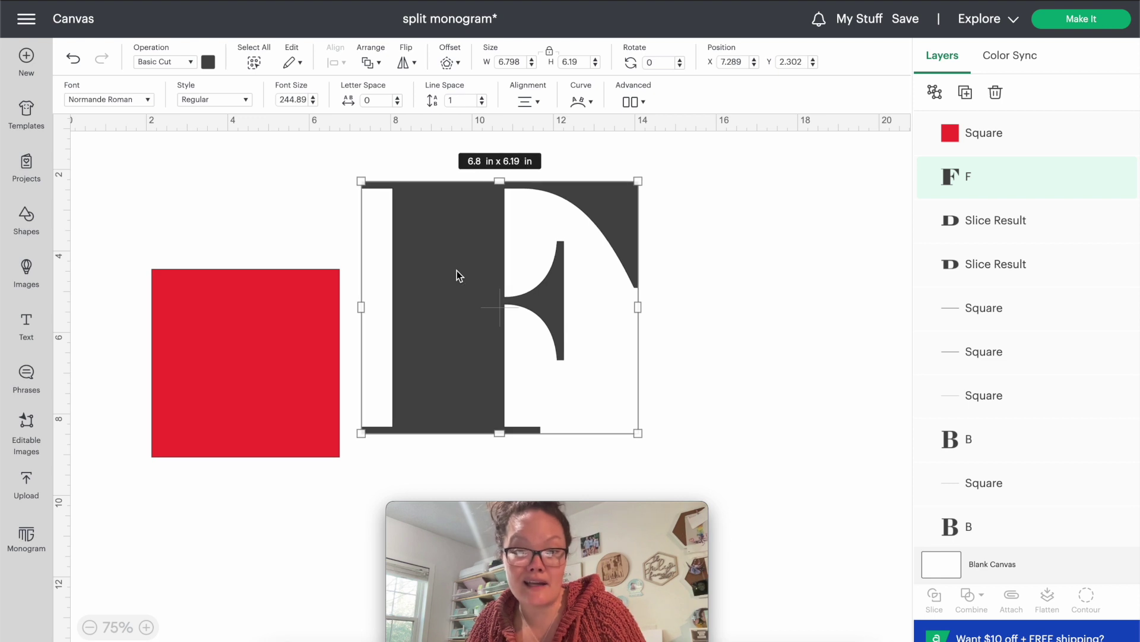
- Unlock the square's proportions and reshape it into a thin bar about 8.38 by 0.33 in across the middle of the F
left_click_drag(306, 384, 379, 397)
left_click(550, 51)
left_click_drag(412, 471, 572, 300)
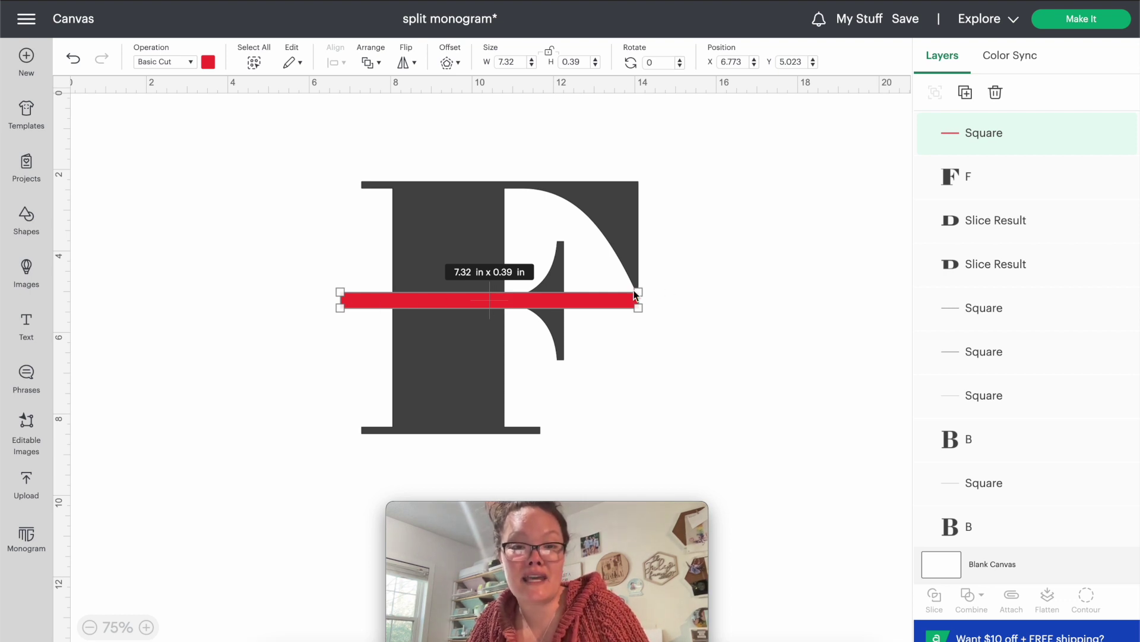
left_click(641, 310)
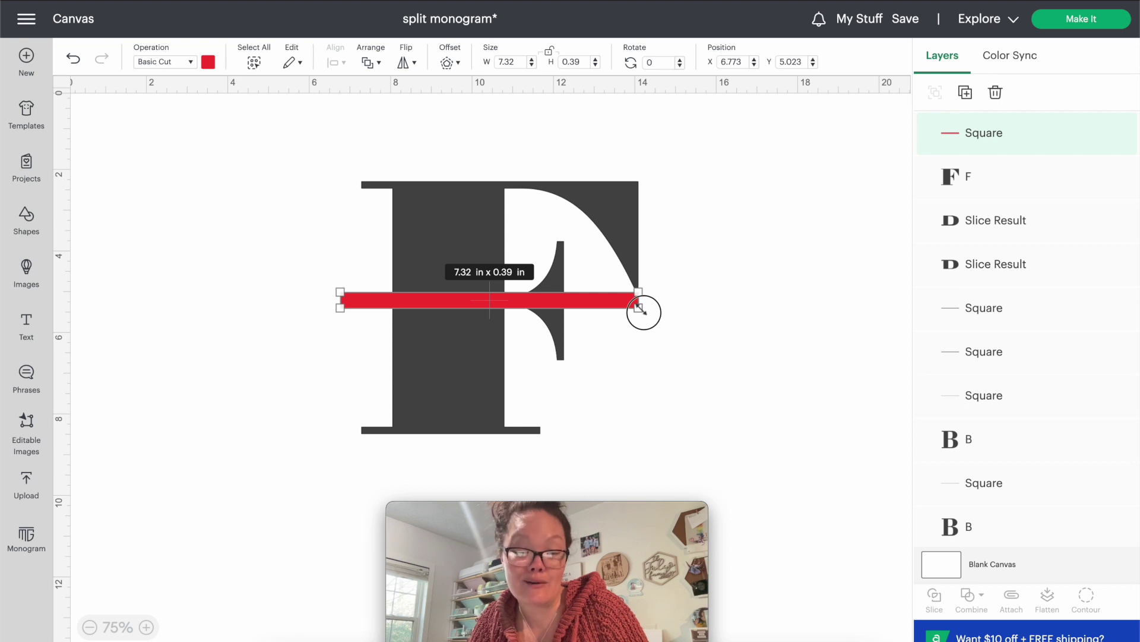
left_click_drag(641, 309, 684, 310)
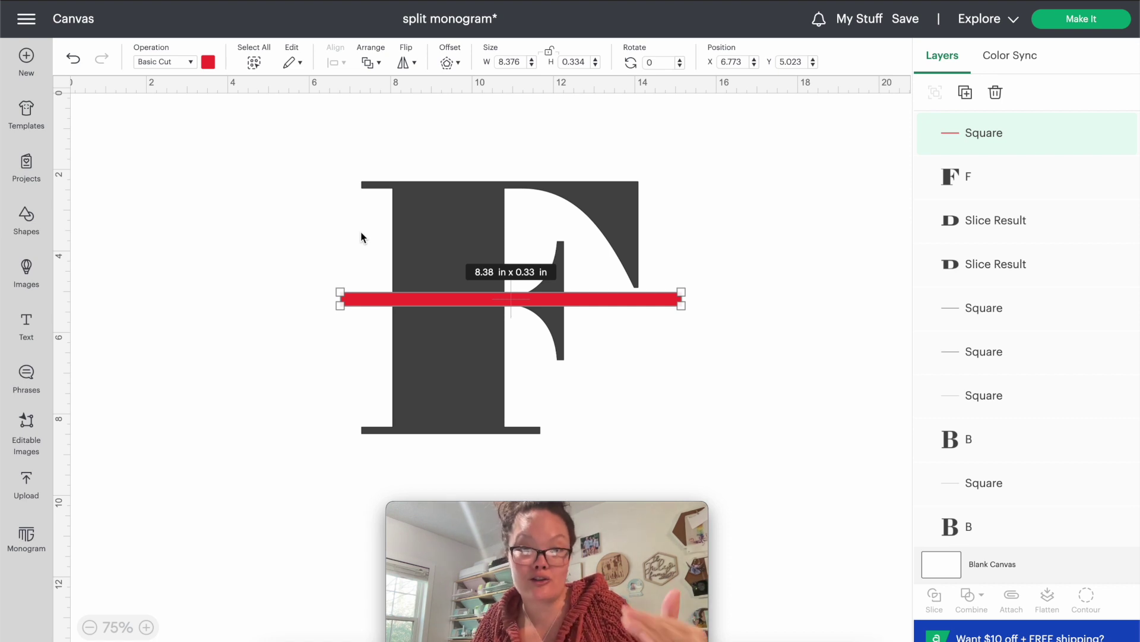
left_click_drag(372, 300, 364, 300)
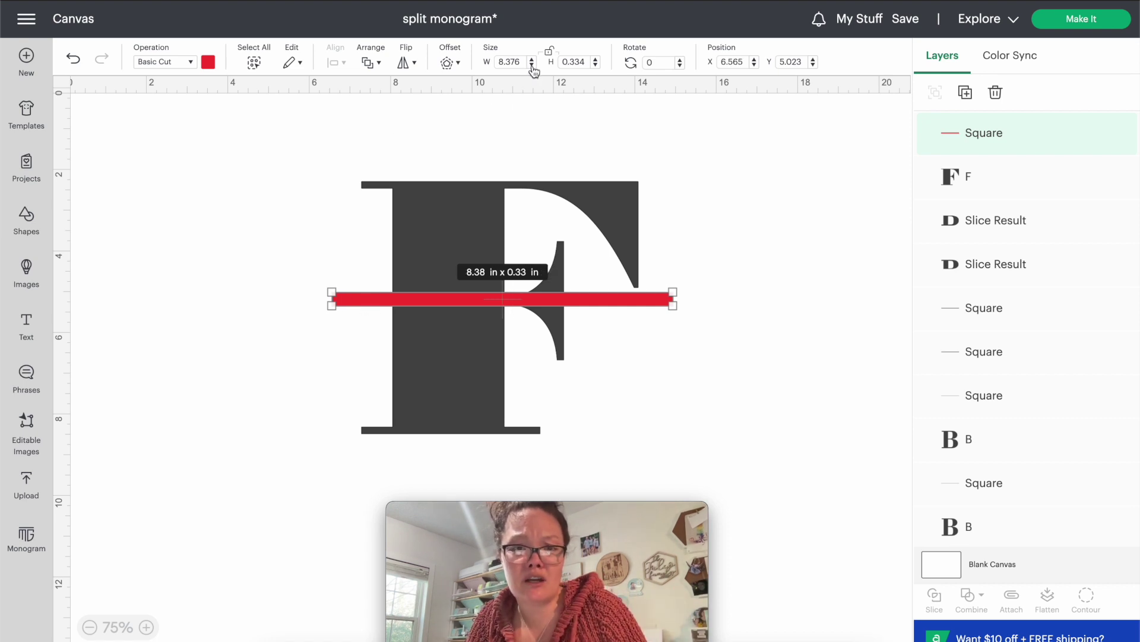
- Reduce the red bar's height to 0.001 in to make it a hairline
left_click(595, 65)
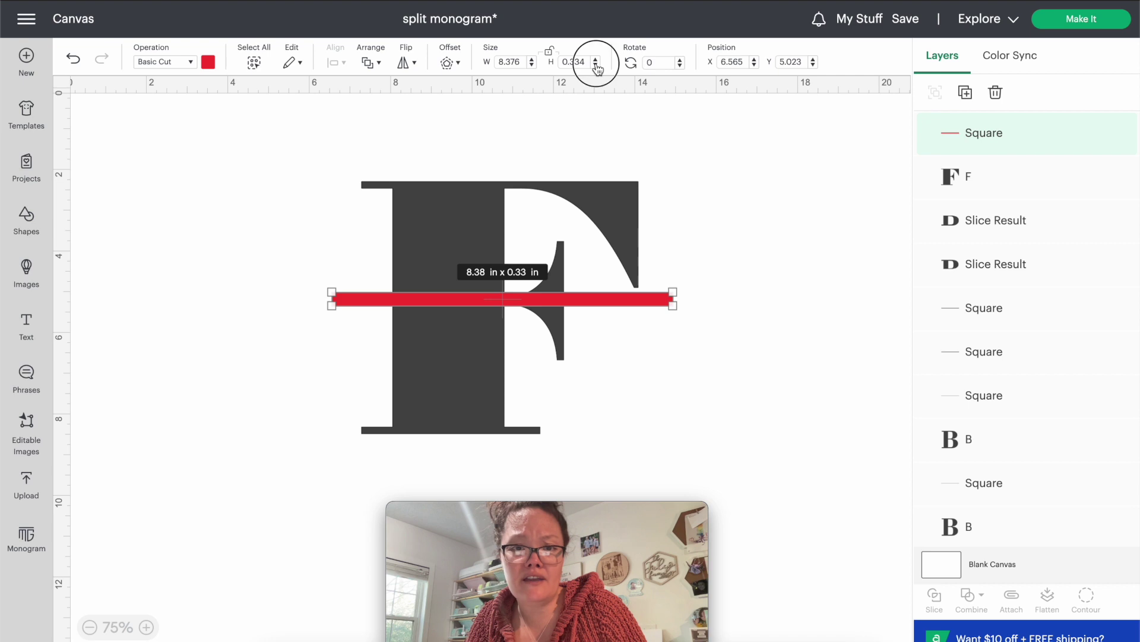
left_click(596, 65)
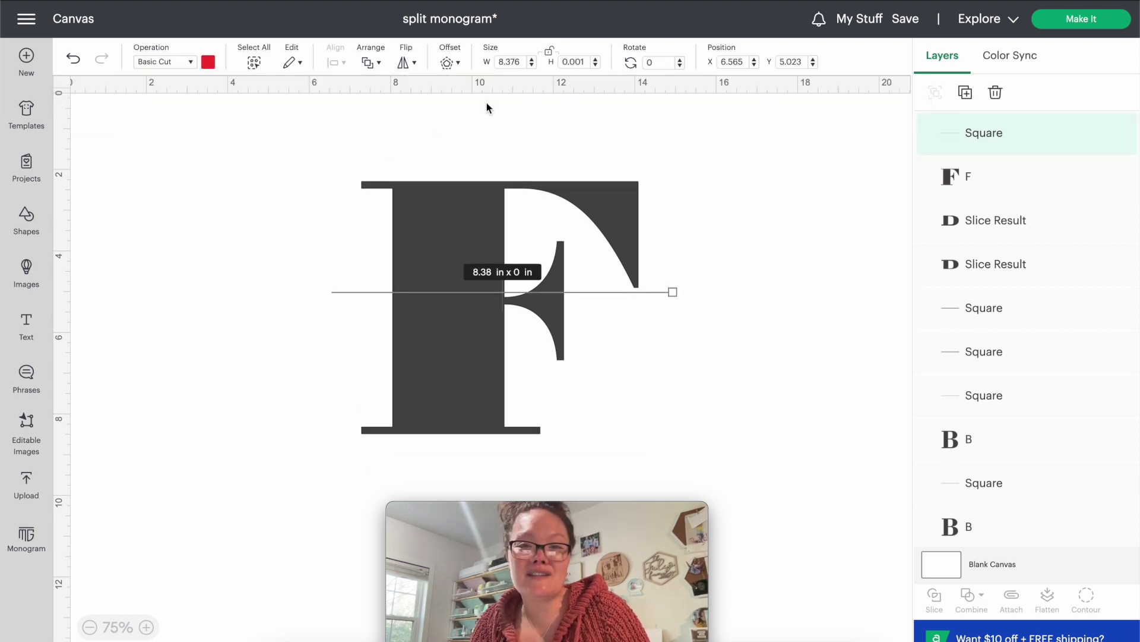
- Select the hairline together with the letter F and center them on each other both horizontally and vertically
left_click(481, 331)
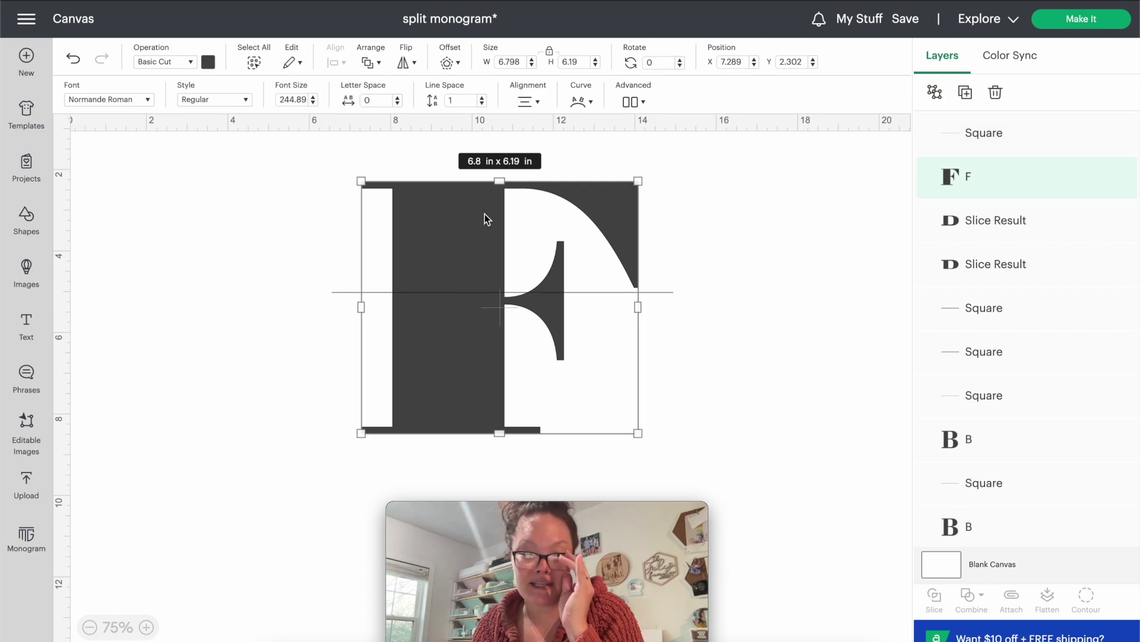
left_click(668, 292)
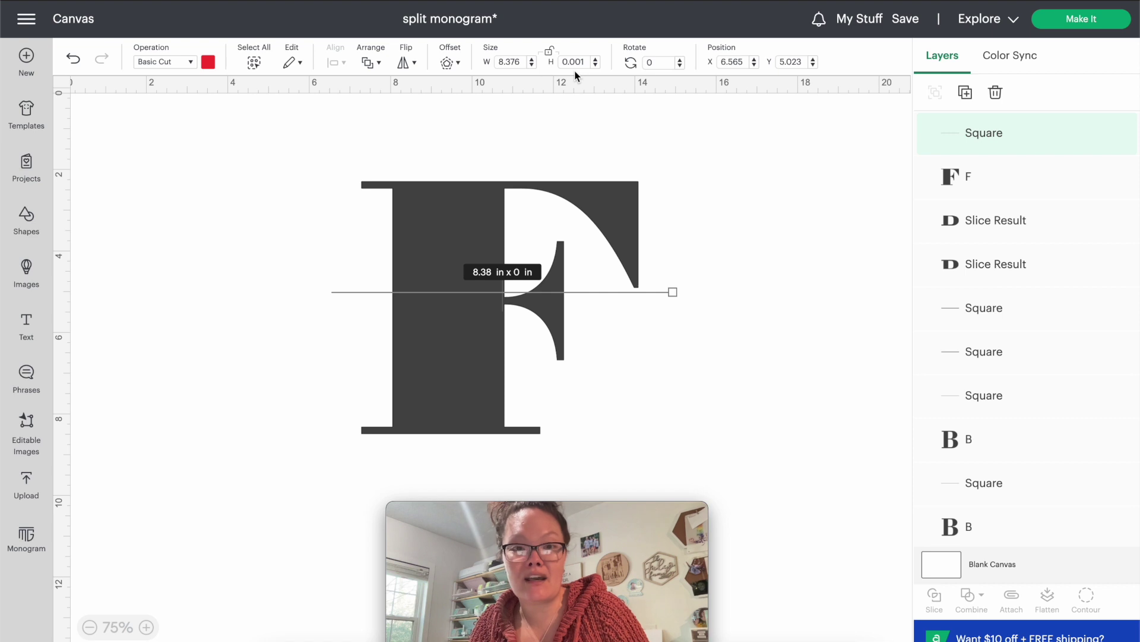
left_click(447, 188, "shift")
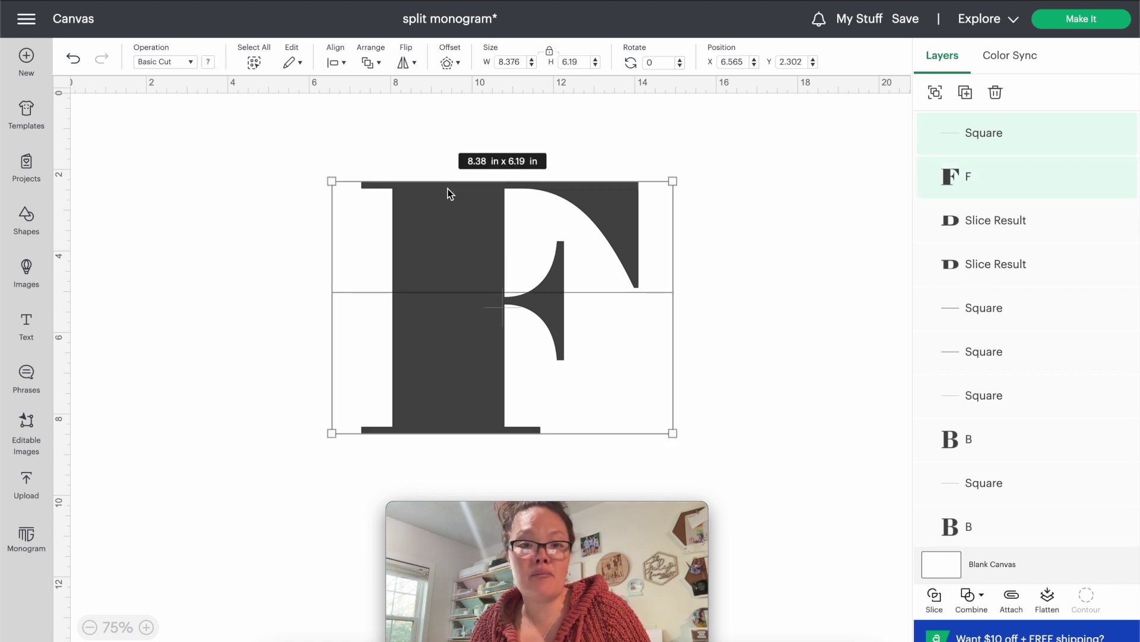
left_click(336, 62)
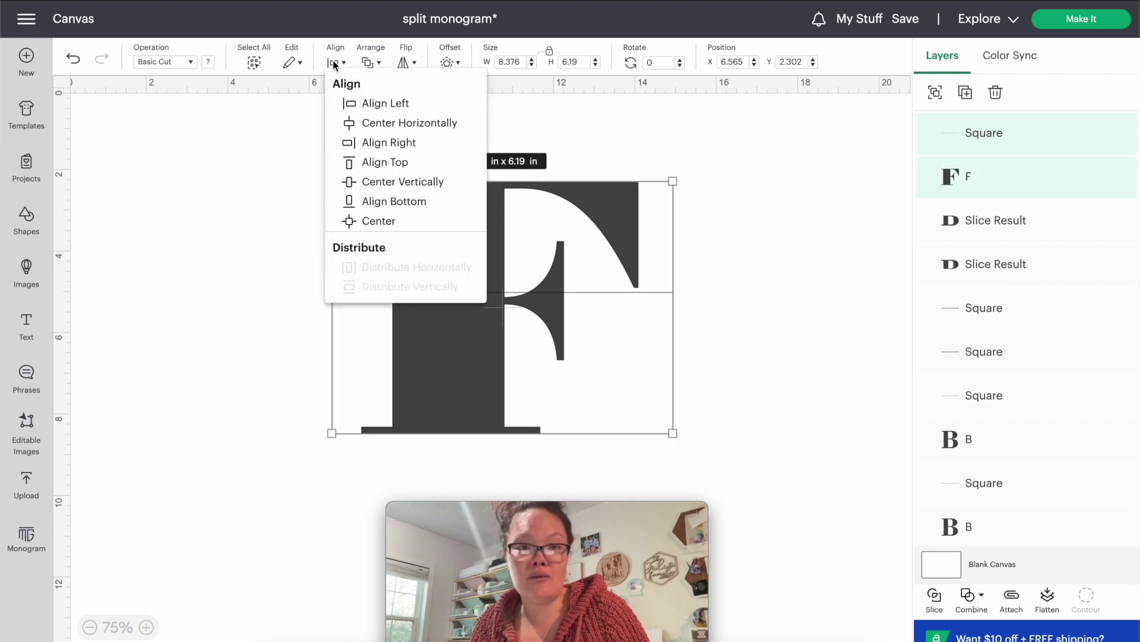
left_click(362, 228)
left_click(360, 224)
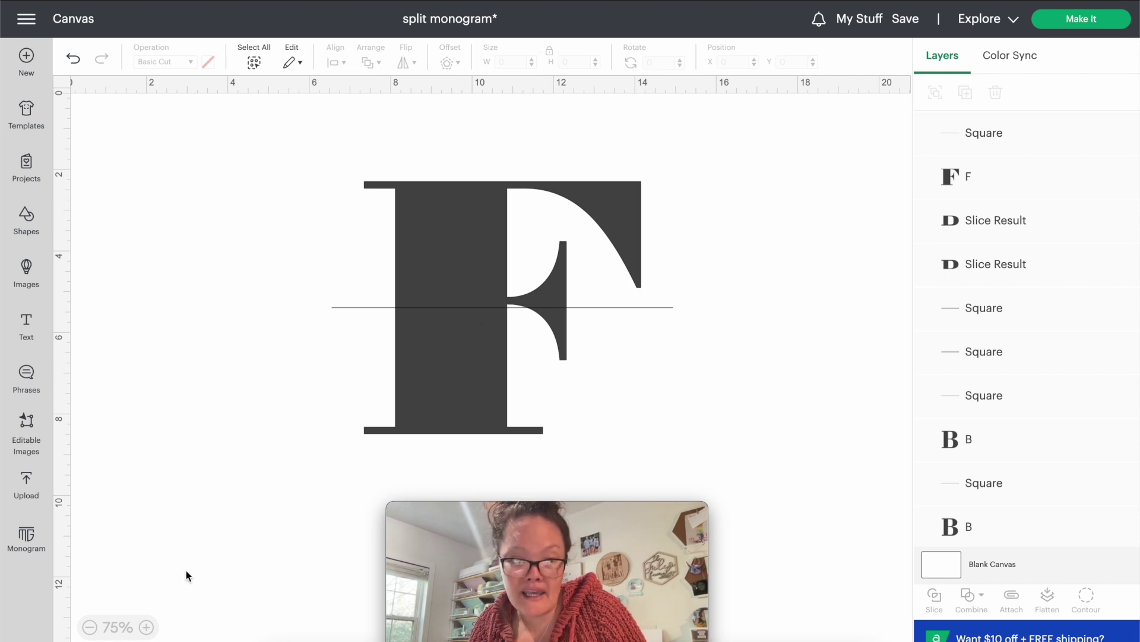
- Delete the two earlier F halves and move the whole F together with its hairline into their place
left_click(150, 631)
left_click(153, 626)
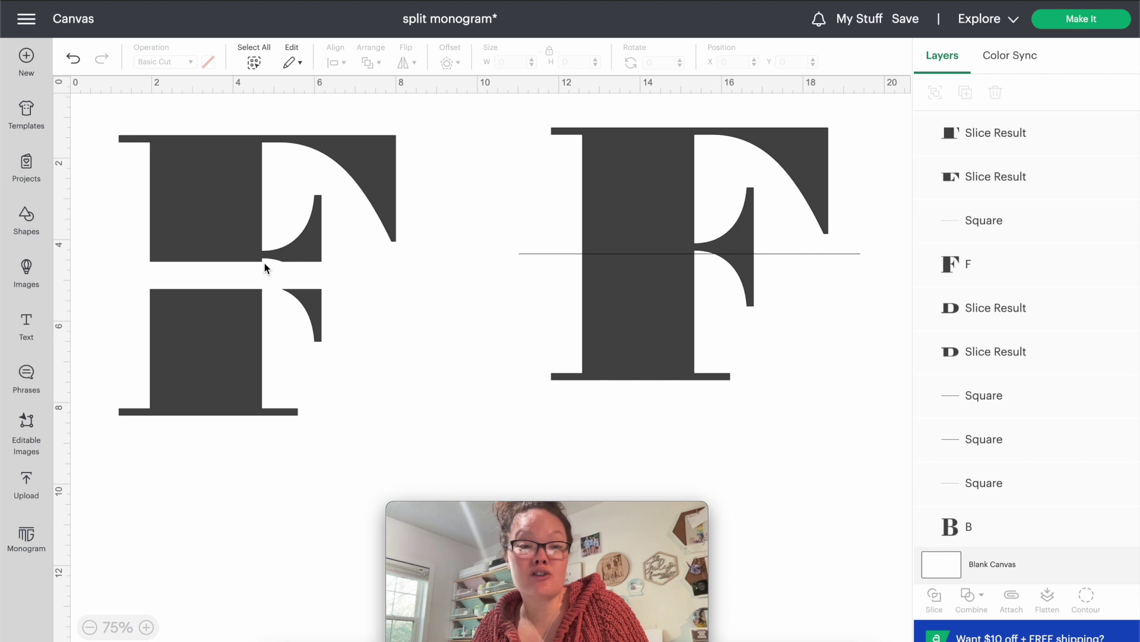
left_click_drag(241, 449, 104, 102)
key("Delete")
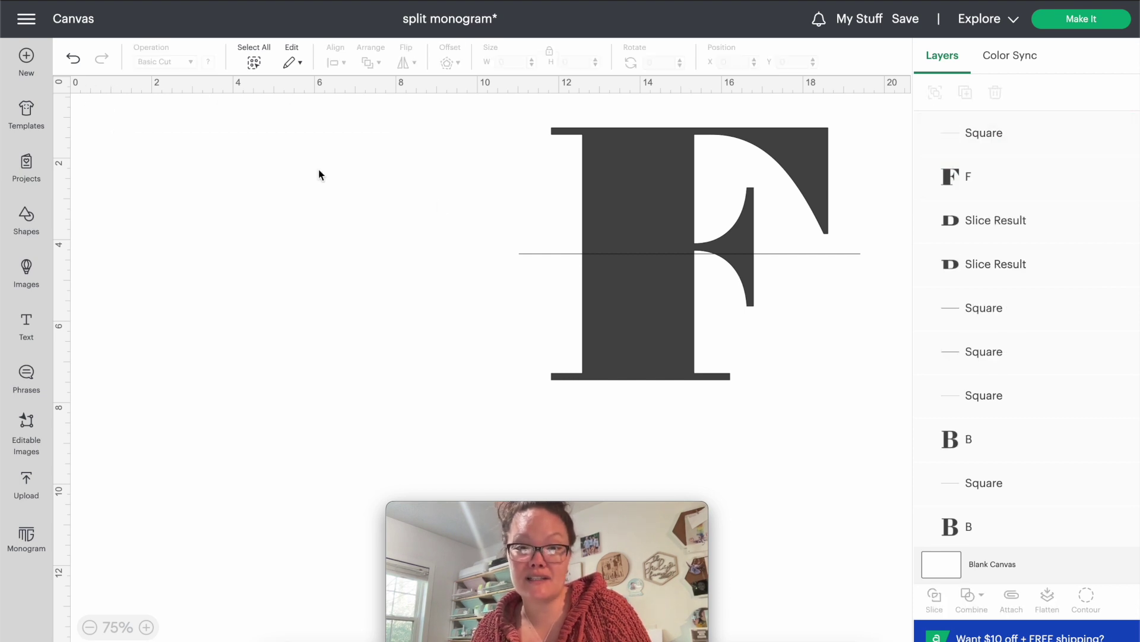
left_click_drag(558, 178, 177, 202)
left_click(284, 399)
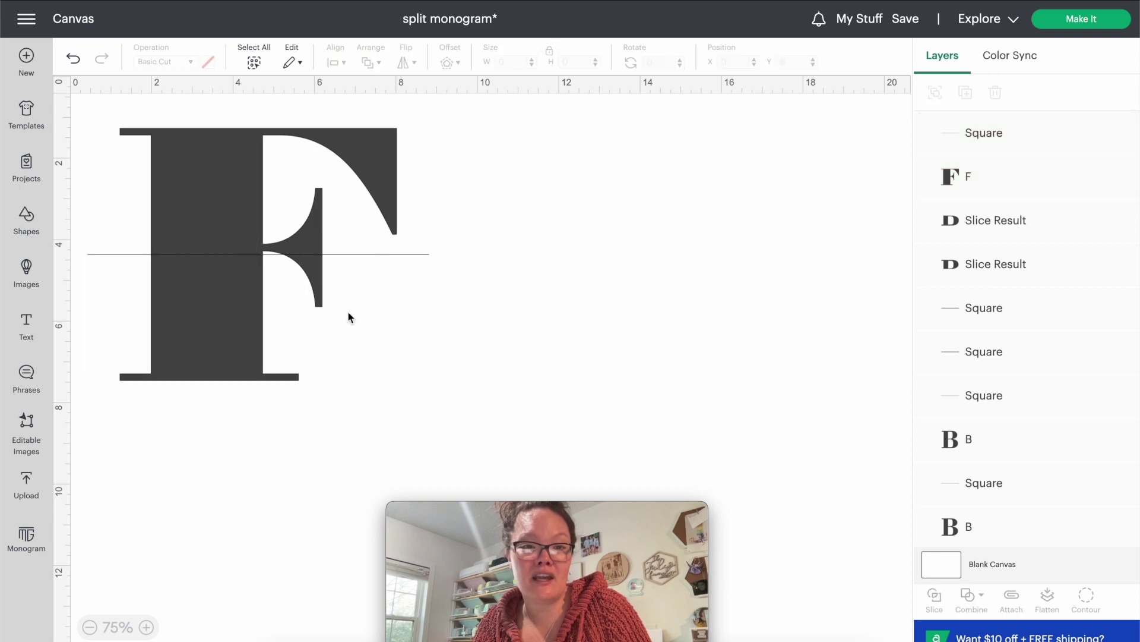
- Nudge the hairline up to Y 4.198 in so it crosses the narrow junction of the F's middle arm
left_click(373, 255)
key("Up")
key("Up")
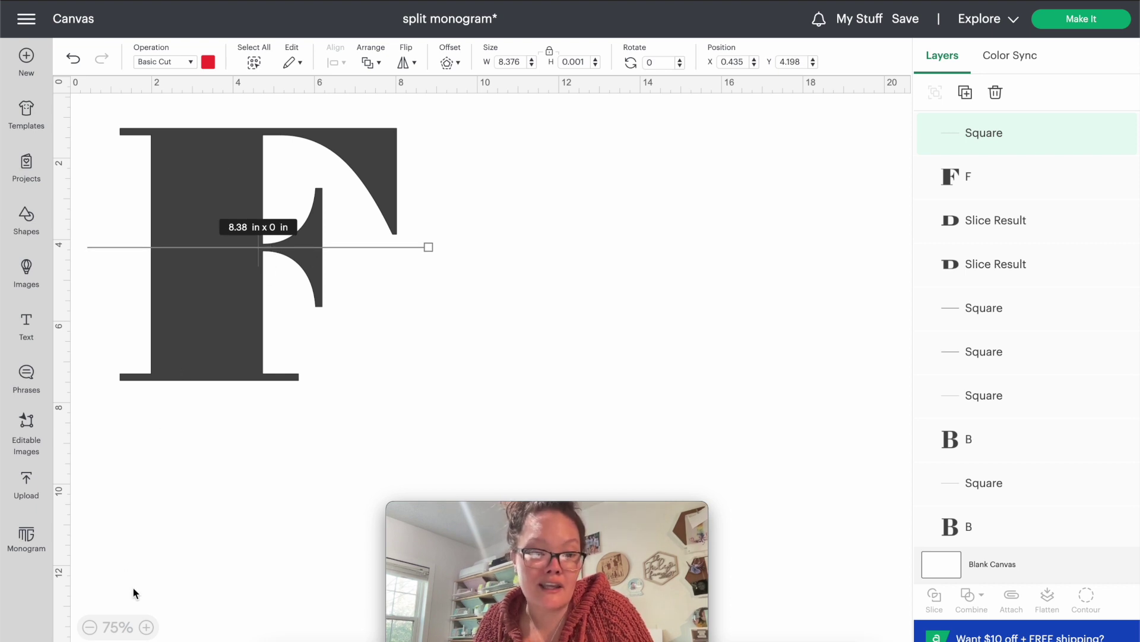
left_click(146, 626)
left_click(152, 626)
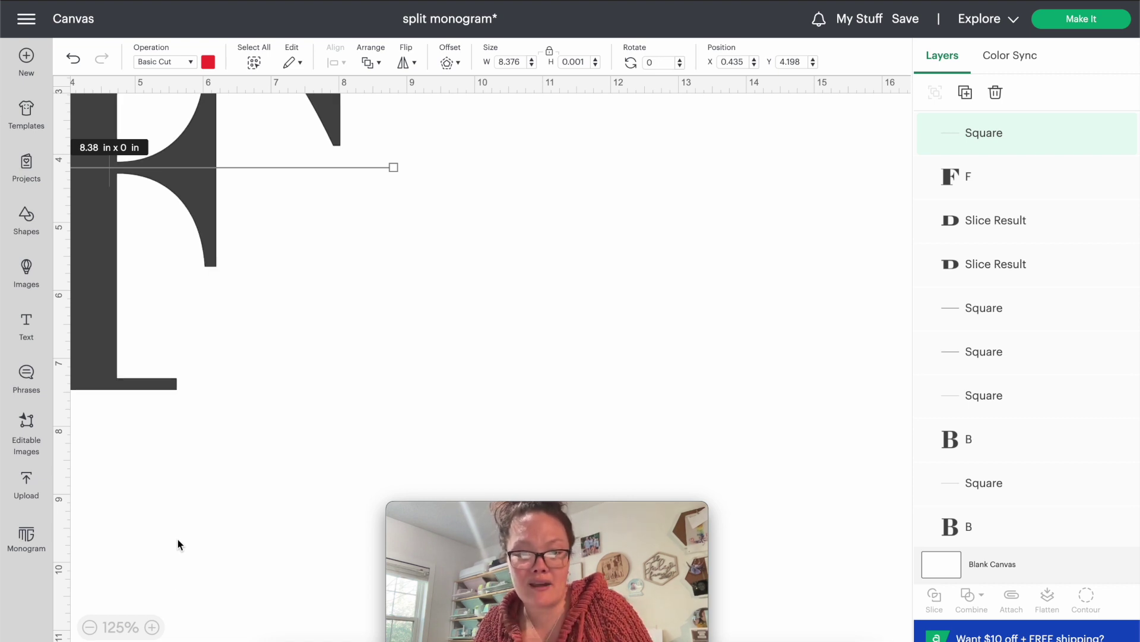
scroll(178, 541, "left", 5)
scroll(177, 540, "left", 4)
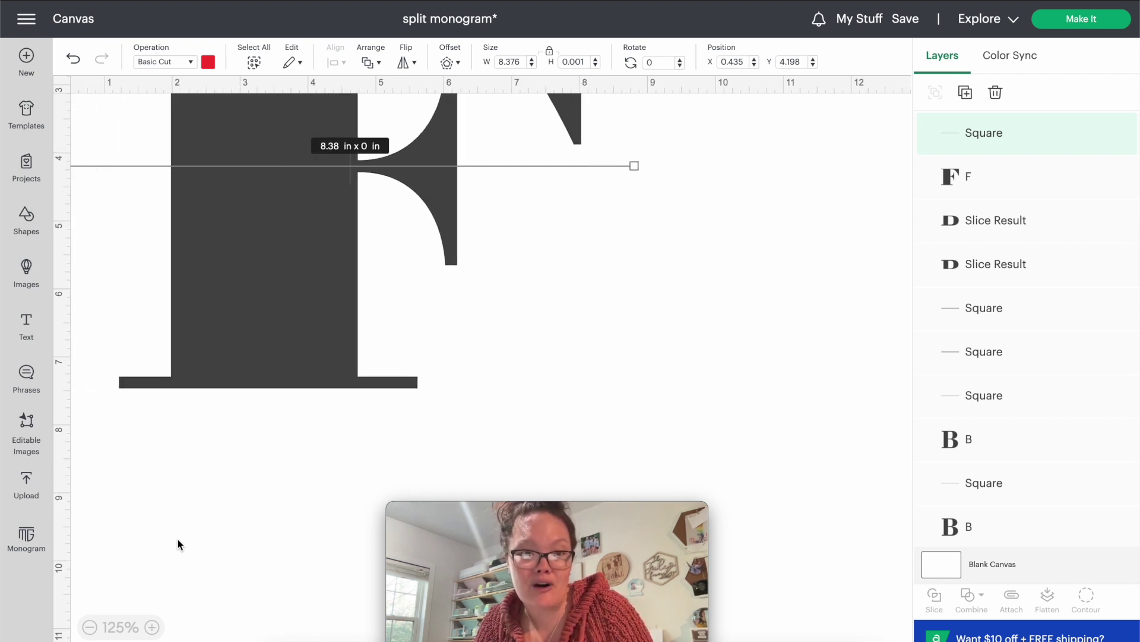
scroll(177, 539, "up", 3)
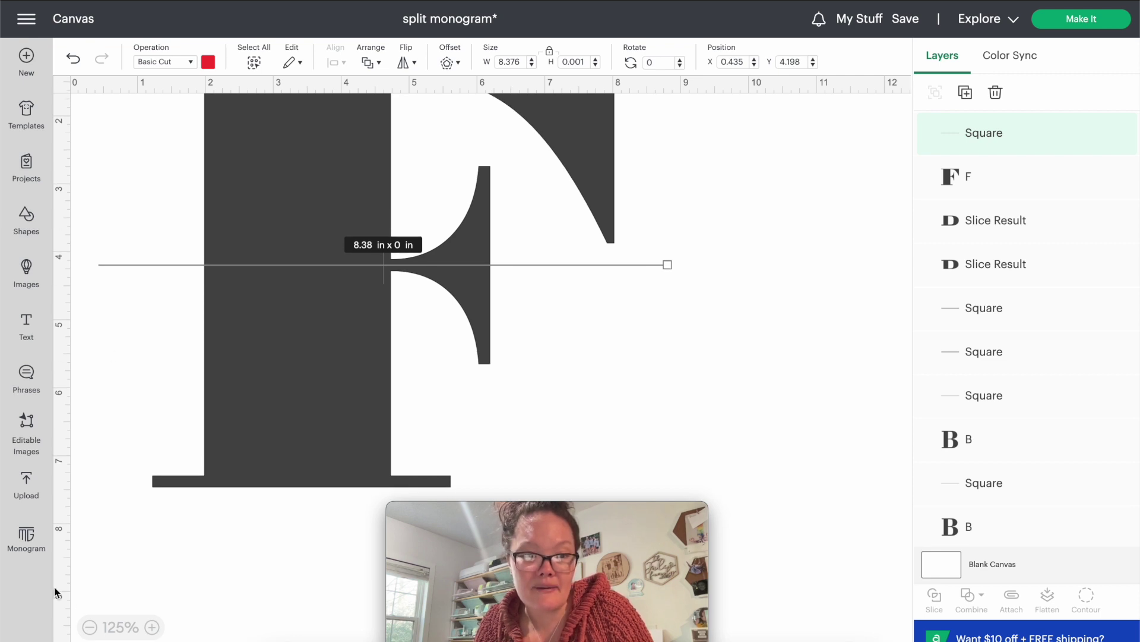
scroll(255, 276, "down", 2)
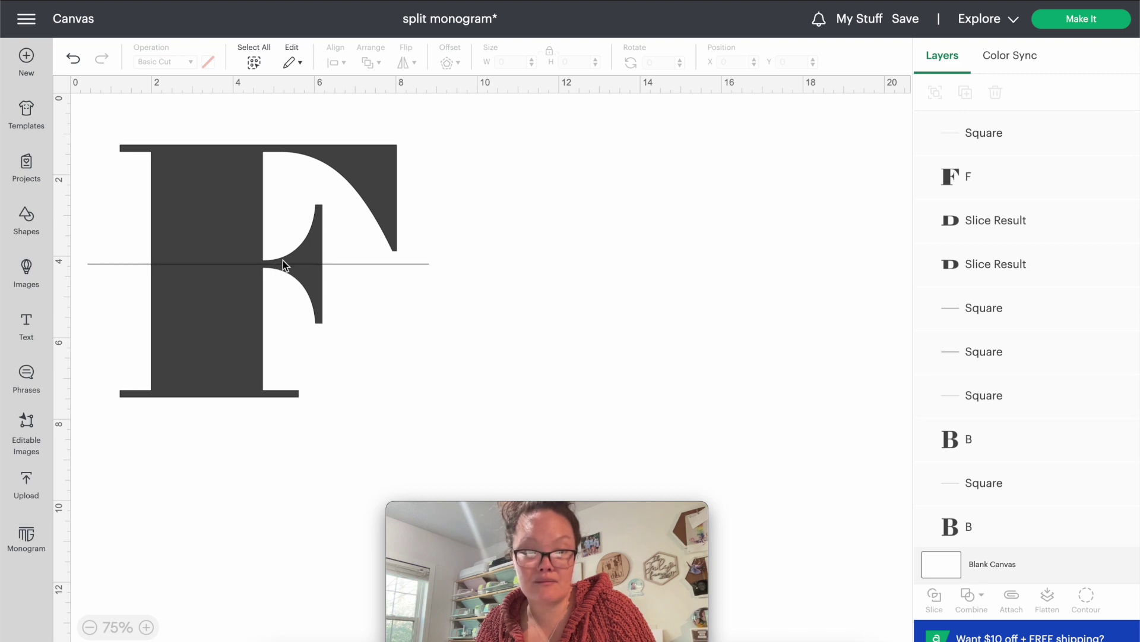
- Slice the letter F with the hairline and delete the leftover hairline pieces, keeping only the cut letter
left_click_drag(322, 445, 93, 51)
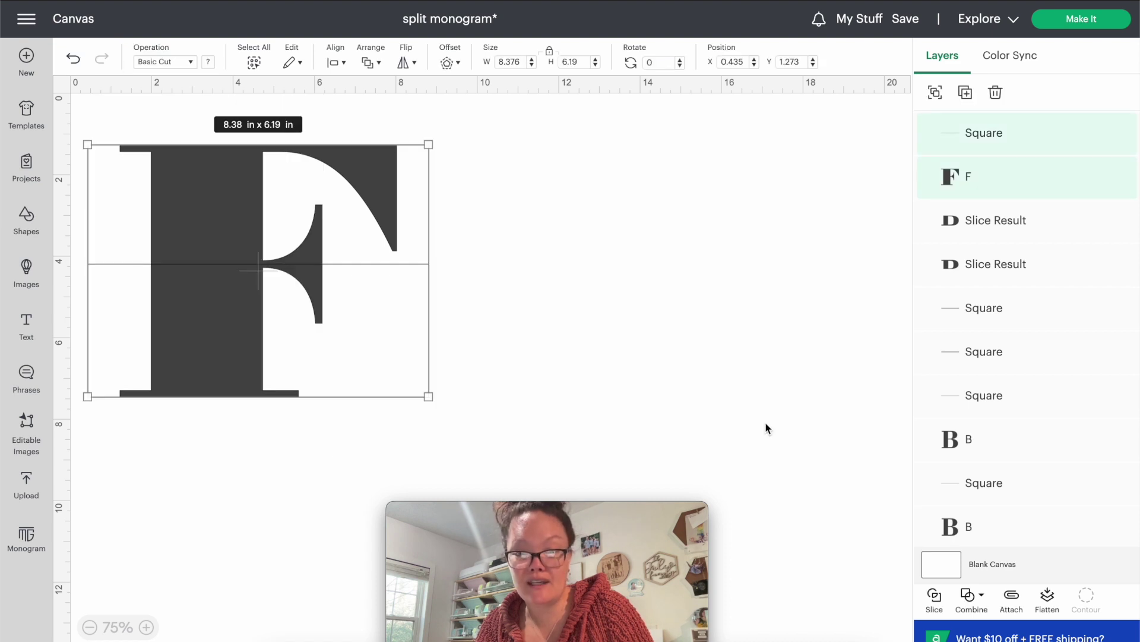
left_click(935, 610)
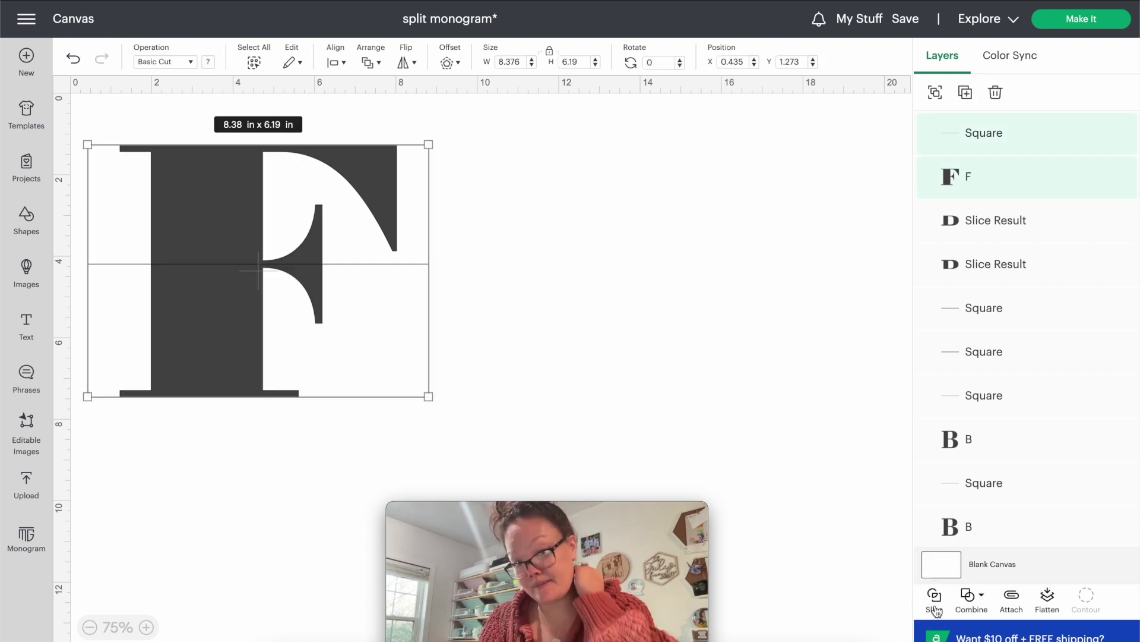
left_click(961, 143)
key("Delete")
left_click(961, 145)
key("Delete")
left_click(961, 145)
key("Delete")
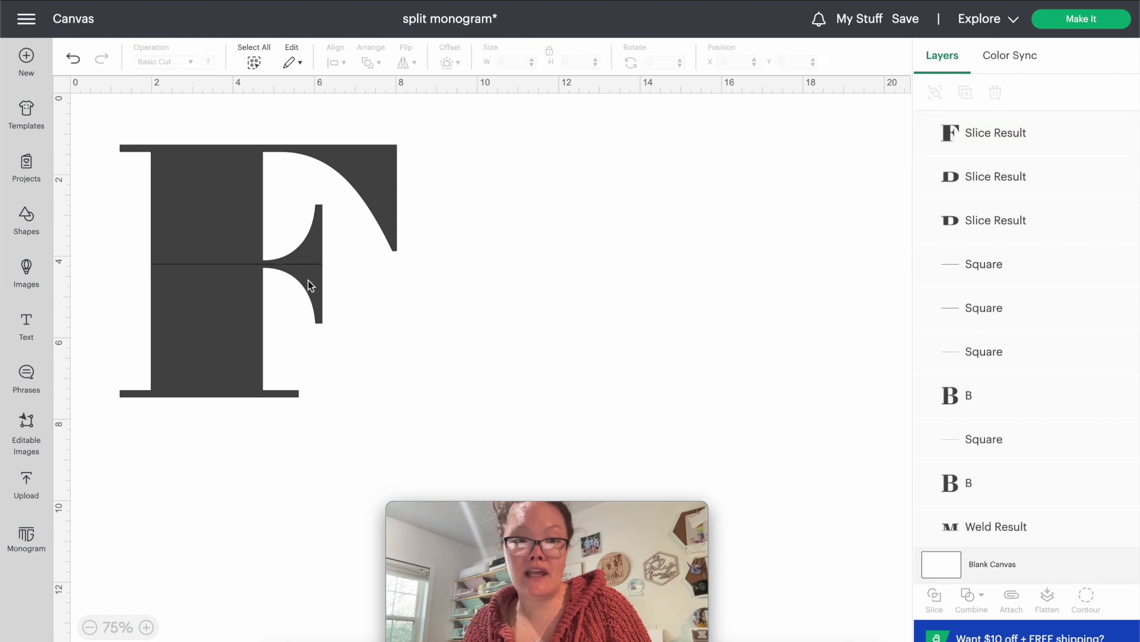
- Duplicate the sliced F and center both copies exactly on top of each other
left_click(257, 299)
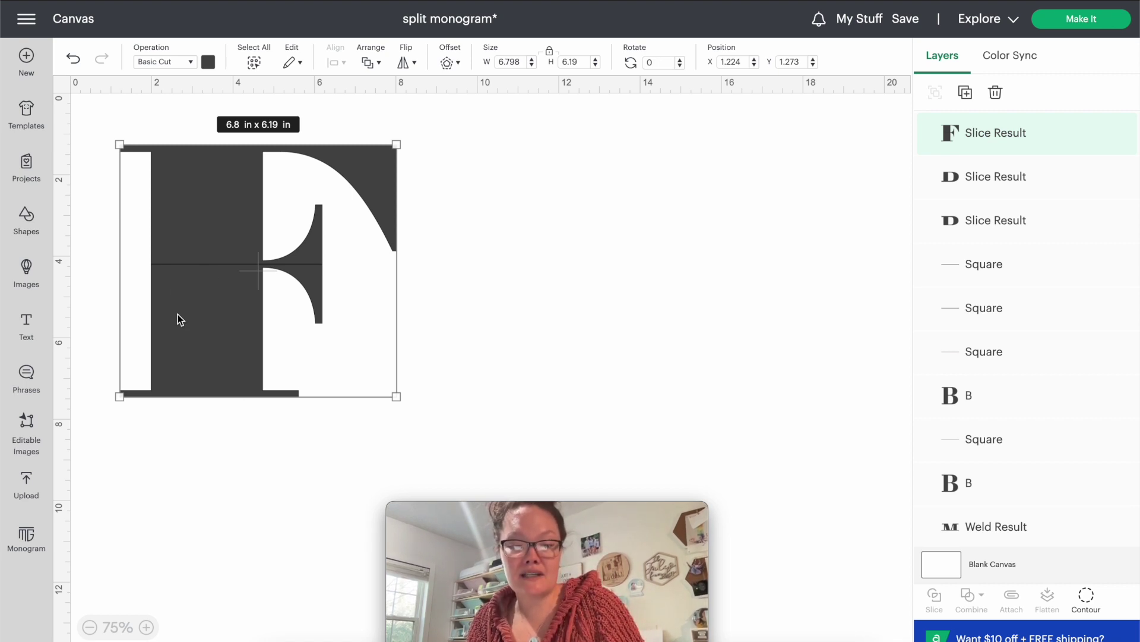
key("ctrl+v")
left_click_drag(177, 315, 198, 332)
left_click_drag(302, 468, 178, 252)
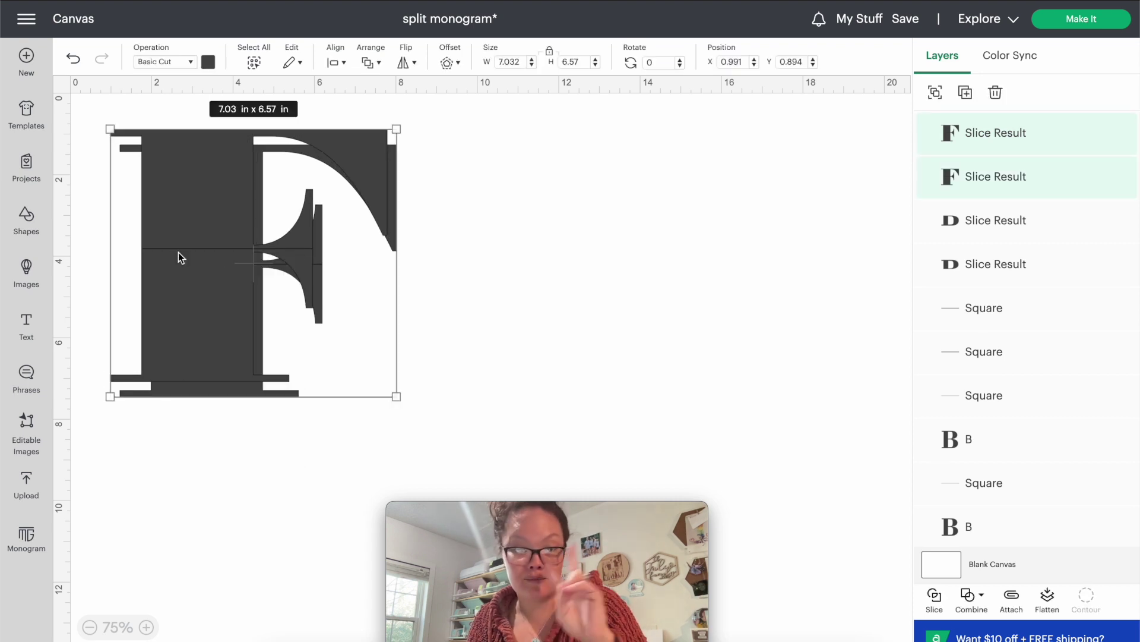
left_click(346, 63)
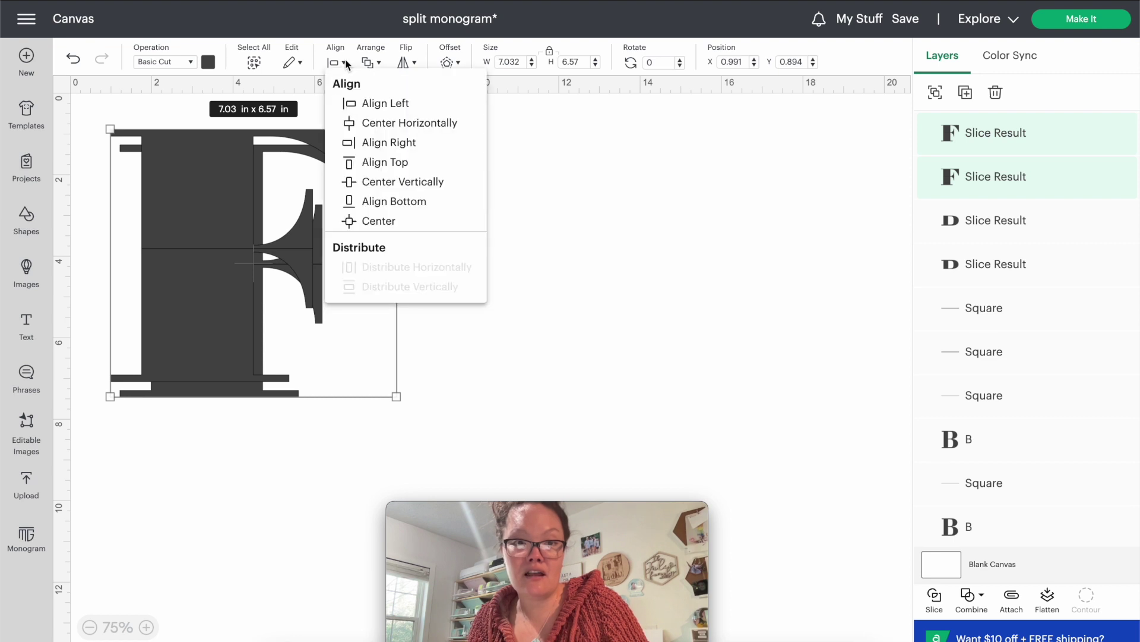
left_click(382, 222)
left_click_drag(239, 220, 268, 221)
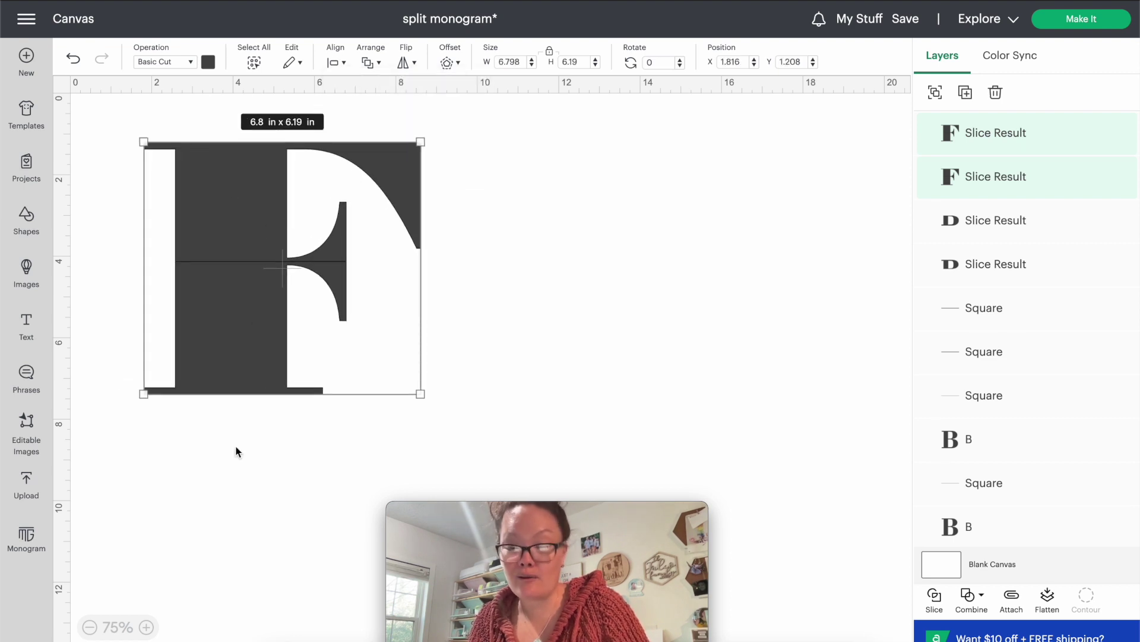
- Hide the contour of the lower half in the topmost copy of the sliced F
left_click(956, 138)
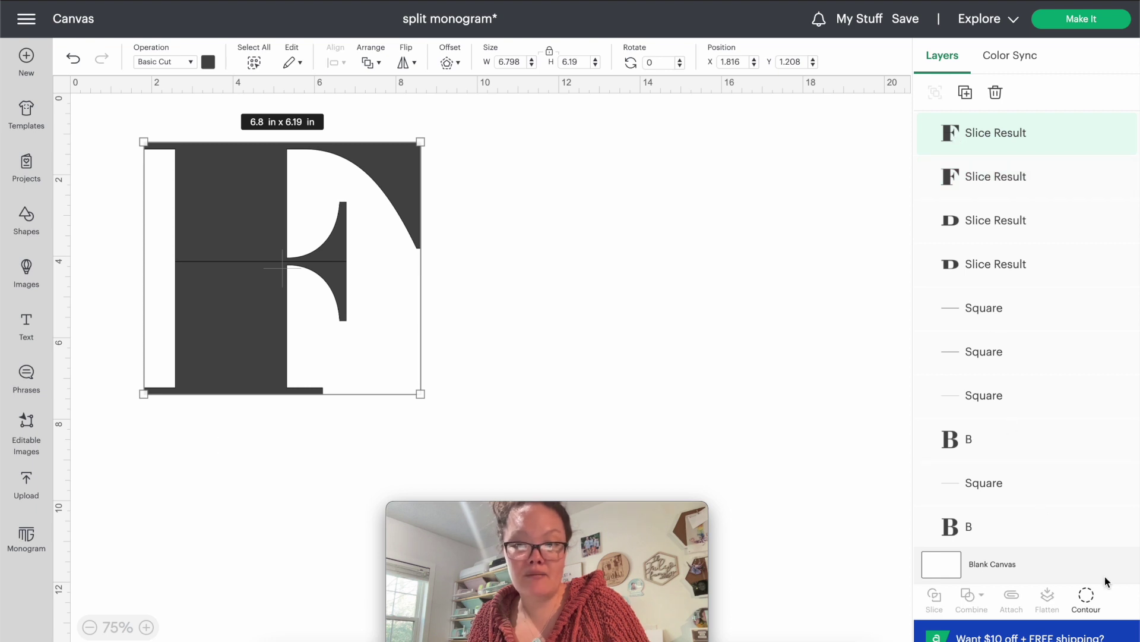
left_click(1086, 597)
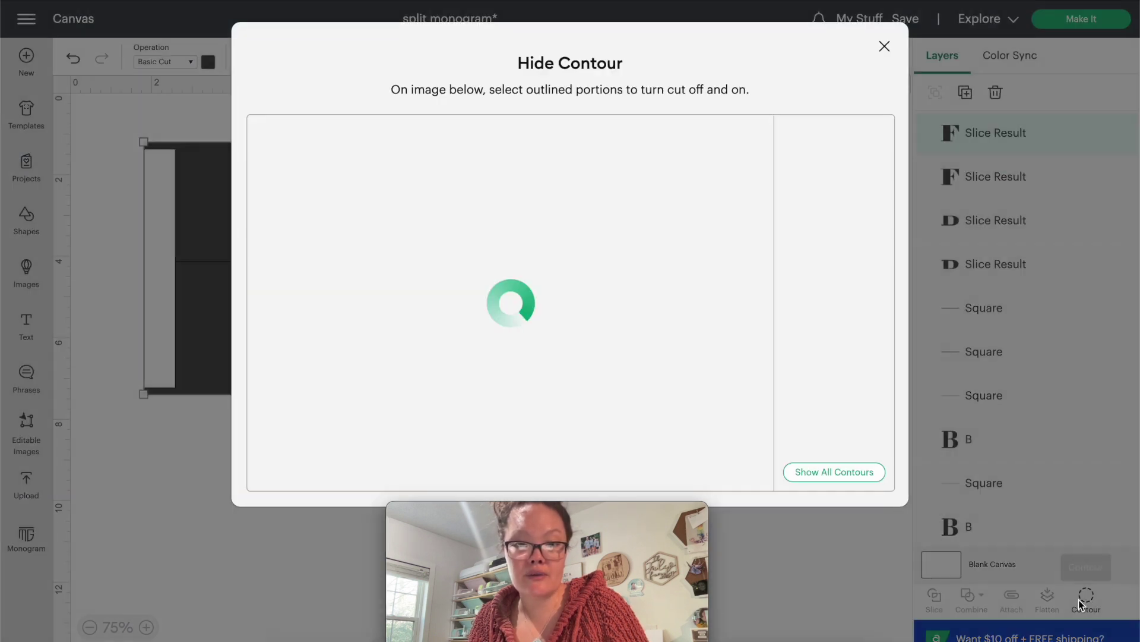
left_click(463, 419)
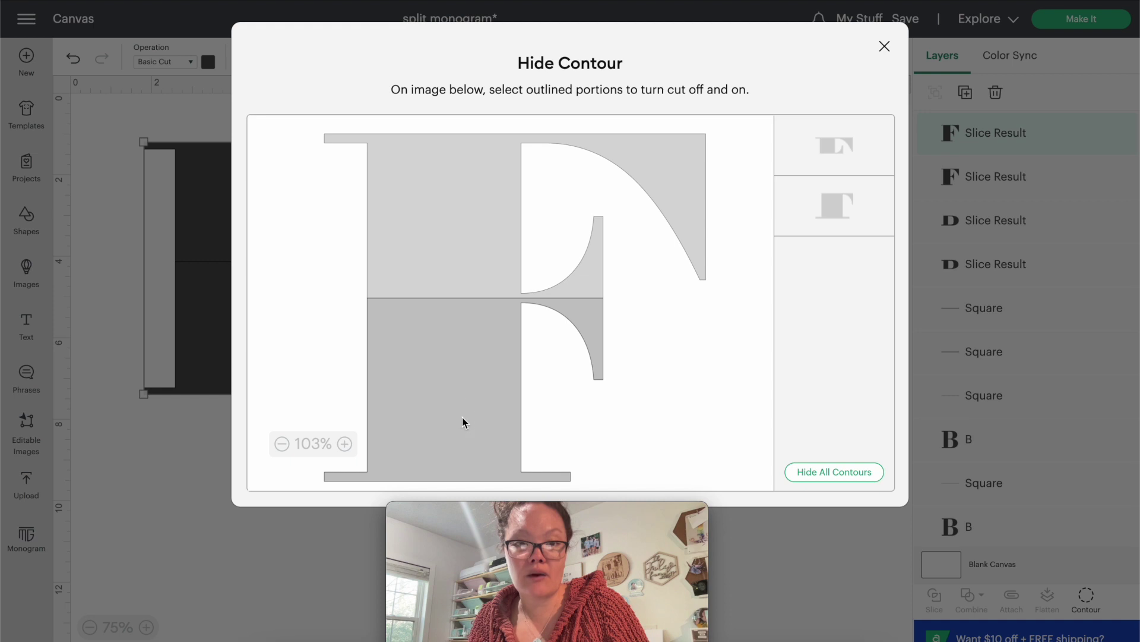
left_click(133, 459)
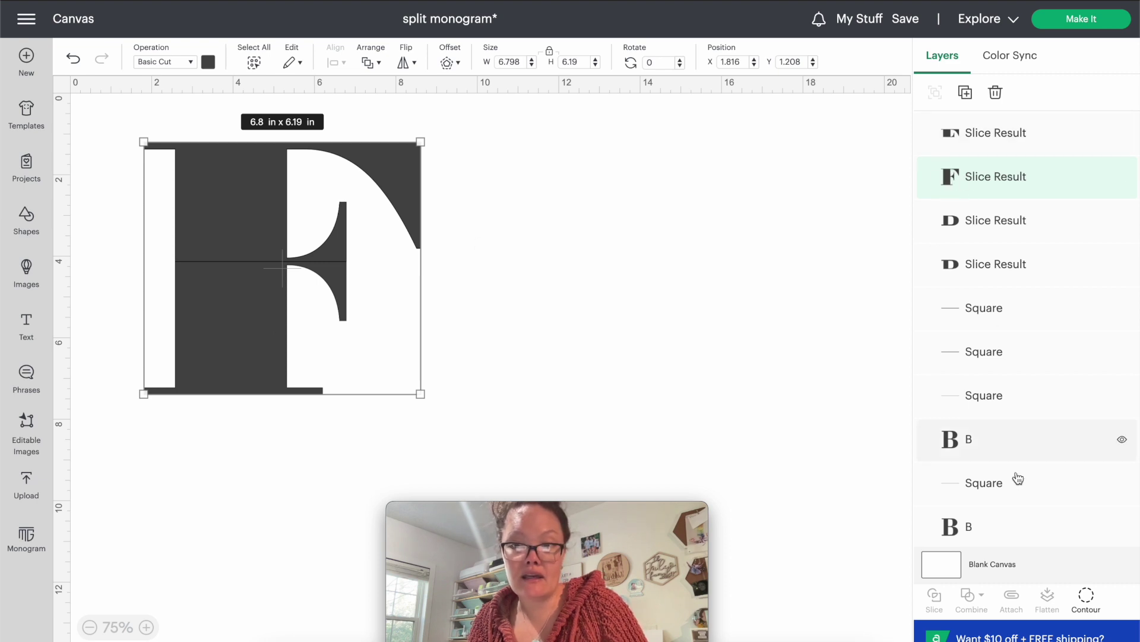
- Hide the contour of the upper half in the second copy of the sliced F
left_click(1082, 600)
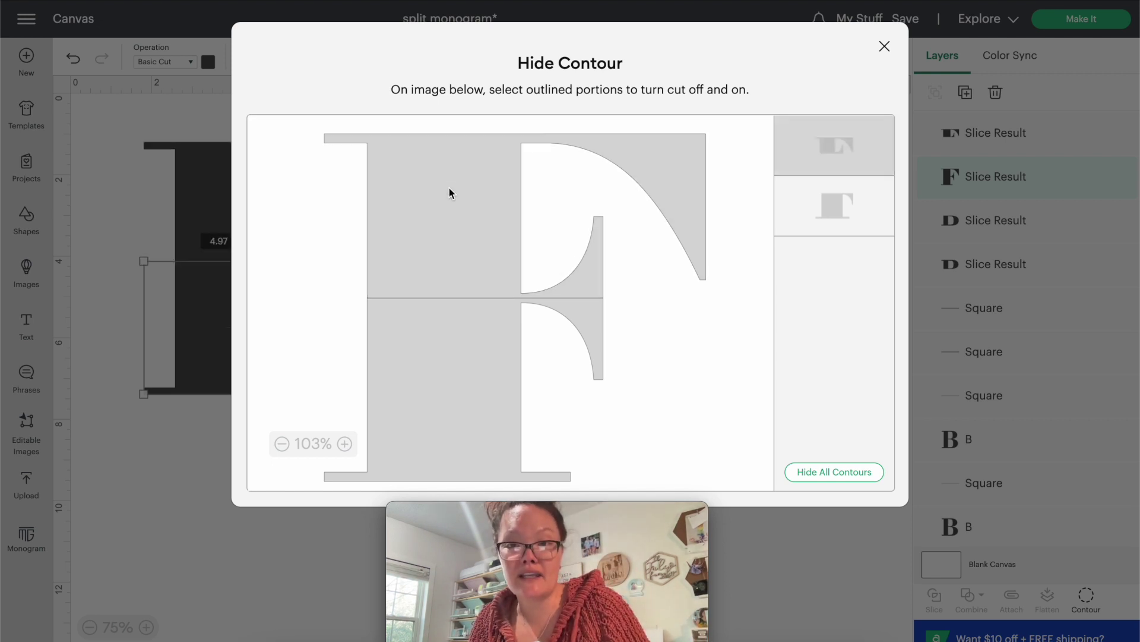
left_click(546, 243)
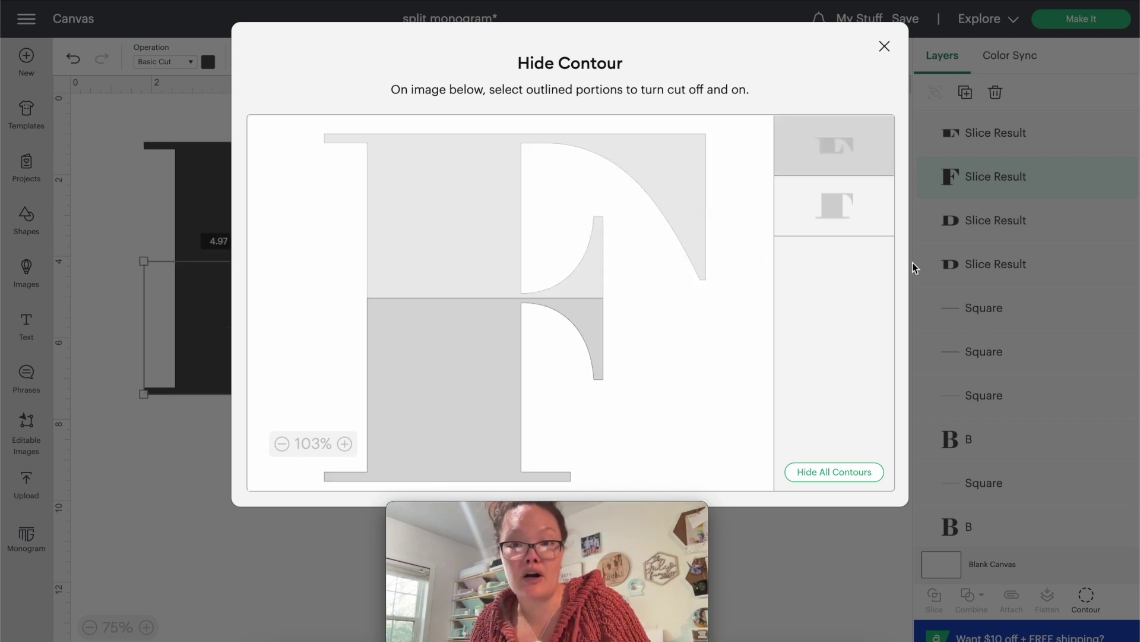
left_click(126, 491)
left_click(220, 444)
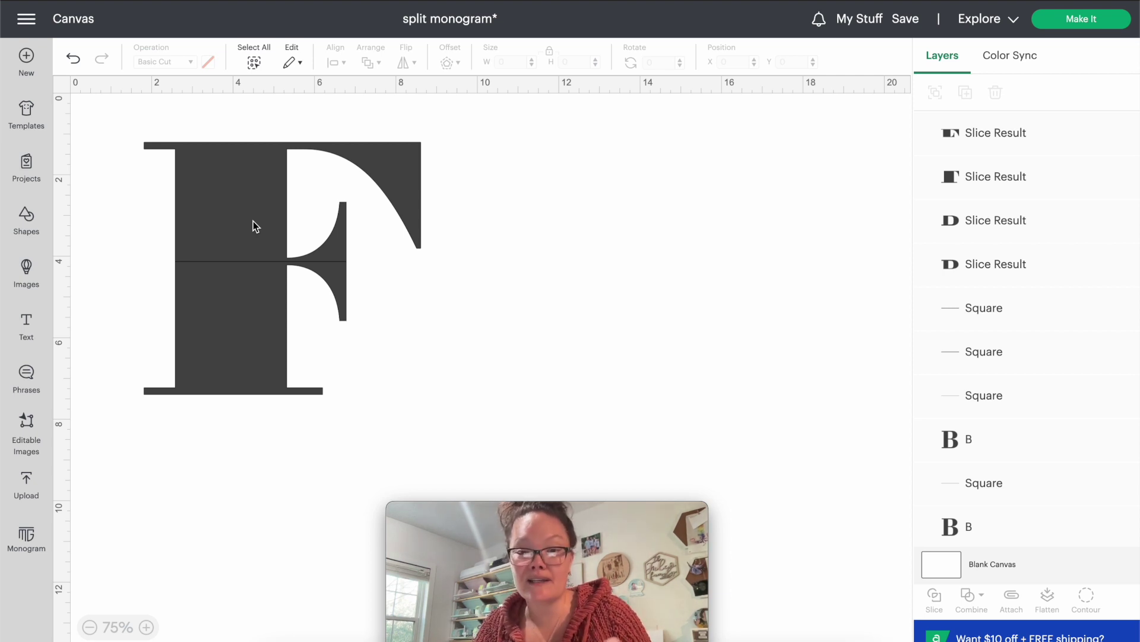
- Move the F's lower half straight down, opening a gap of about 1.5 in below the upper half
left_click(240, 376)
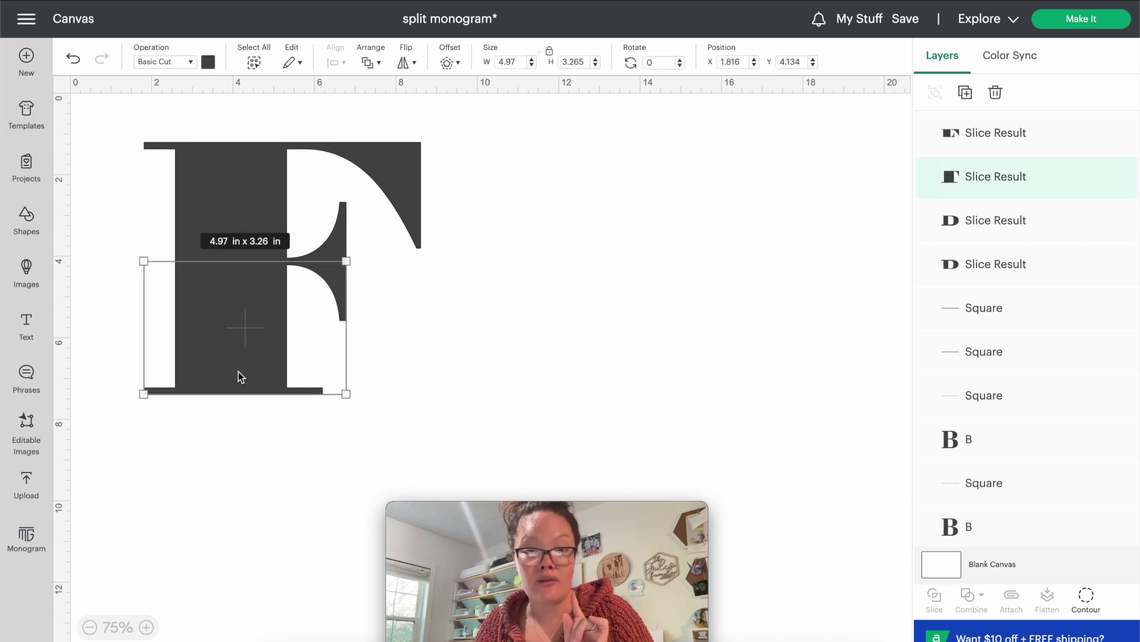
key("Down")
key("Down")
key("Down")
key("Down")
key("Down")
key("Down")
key("Down")
key("Down")
key("Down")
key("Down")
key("Down")
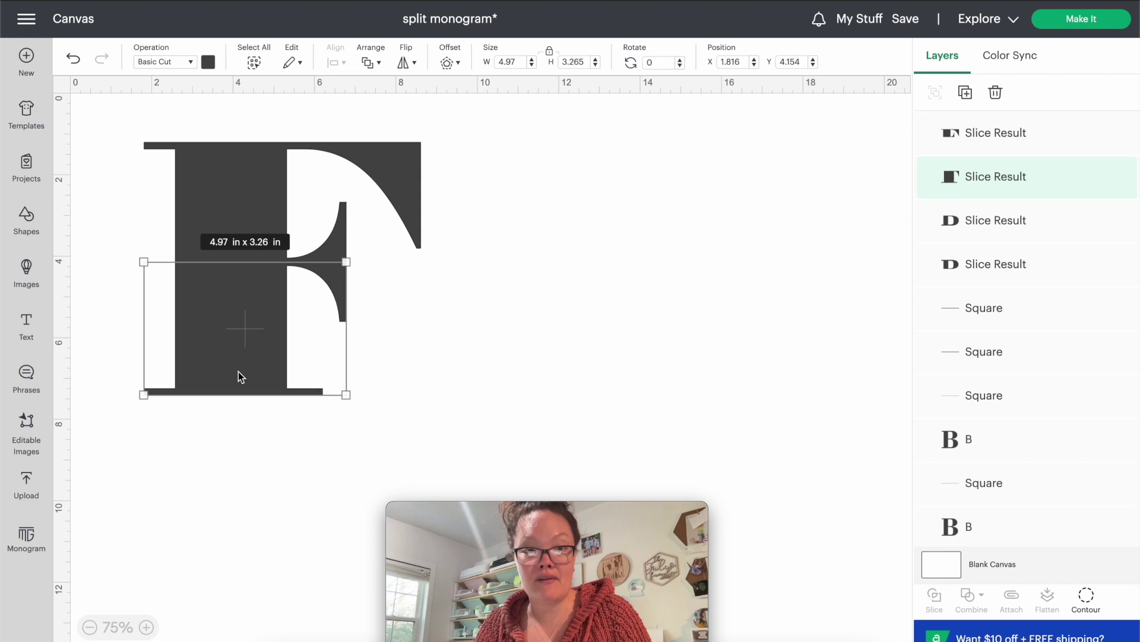
key("Down")
key("Down")
key("Down")
key("Down")
key("Down")
key("Down")
key("Down")
key("Down")
key("Down")
key("Down")
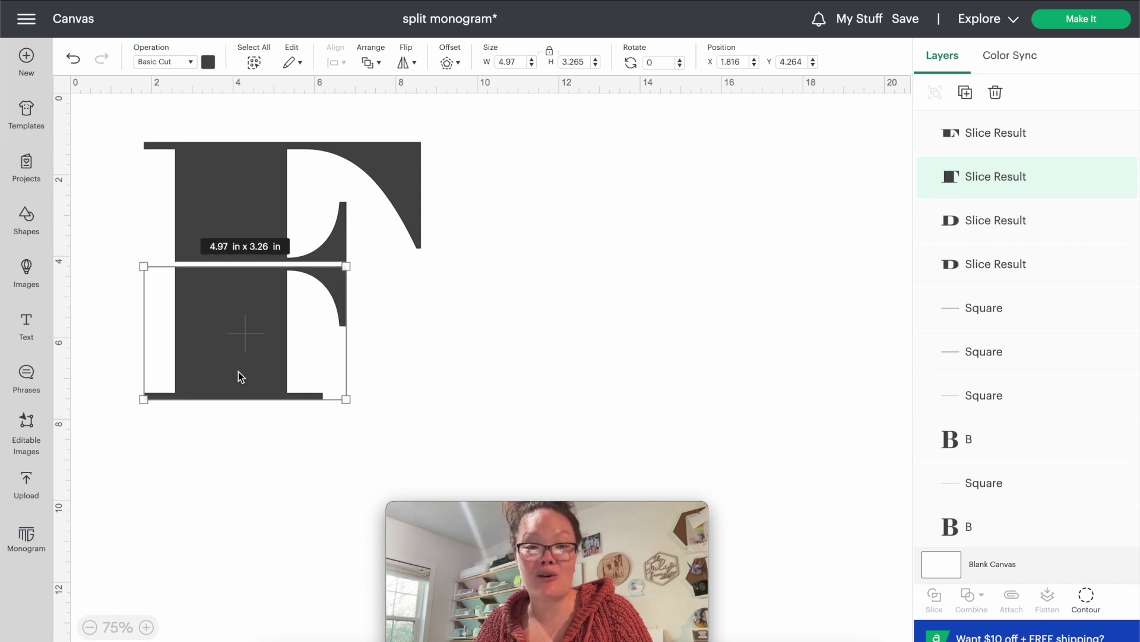
key("Down")
key("Down")
key("Down")
key("Down")
key("Down")
key("Down")
key("Down")
key("Down")
key("Down")
key("Down")
key("Down")
key("Down")
key("Down")
key("Down")
key("Down")
key("Down")
key("Down")
key("Down")
key("Down")
key("Down")
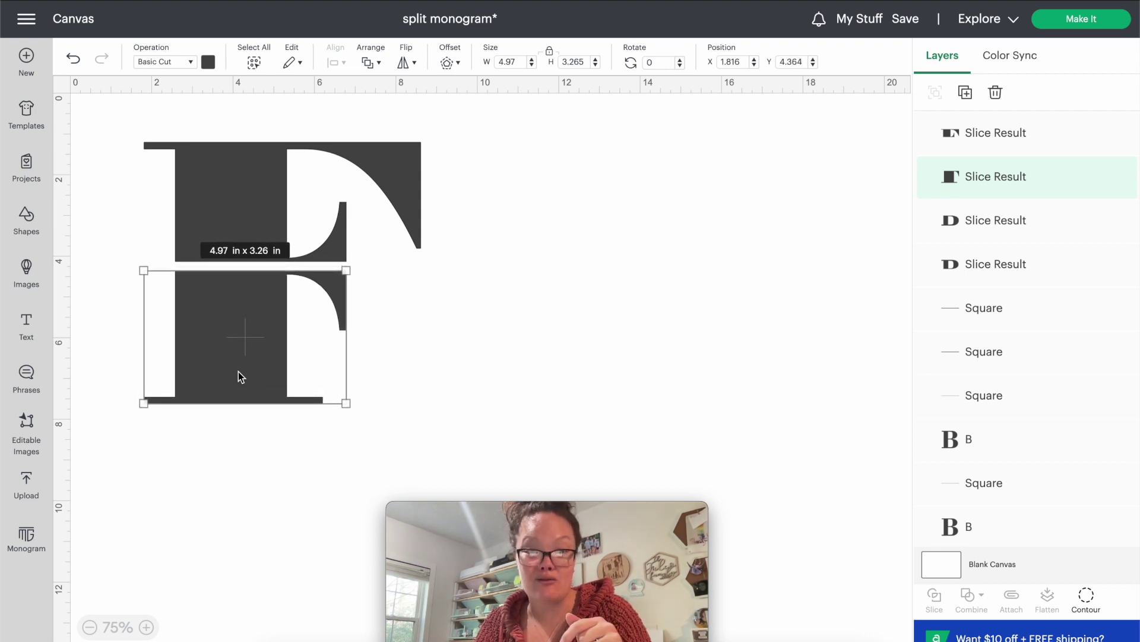
key("Down")
key("Down")
key("Down")
key("Down")
key("Down")
key("Down")
key("Down")
key("Down")
key("Down")
key("Down")
key("Down")
key("Down")
key("Down")
key("Down")
key("Down")
key("Down")
key("Down")
key("Down")
key("Down")
key("Down")
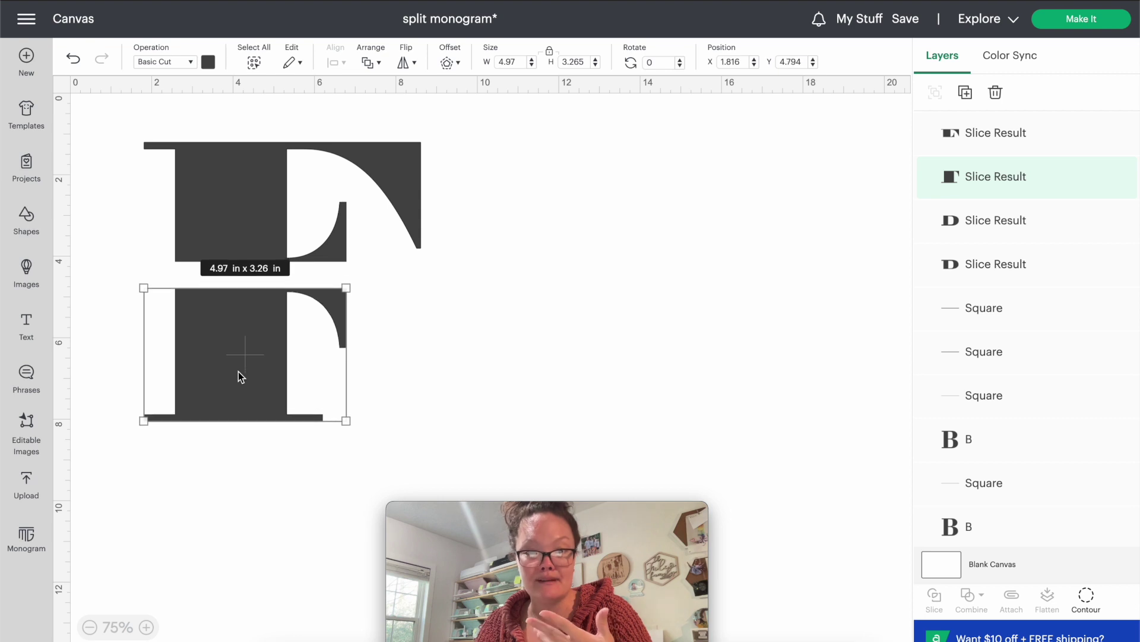
key("Down")
key("Down")
key("Down")
key("Down")
key("Down")
key("Down")
key("Down")
key("Down")
key("Down")
key("Down")
key("Down")
key("Down")
key("Down")
key("Down")
key("Down")
key("Down")
key("Down")
key("Down")
key("Down")
key("Down")
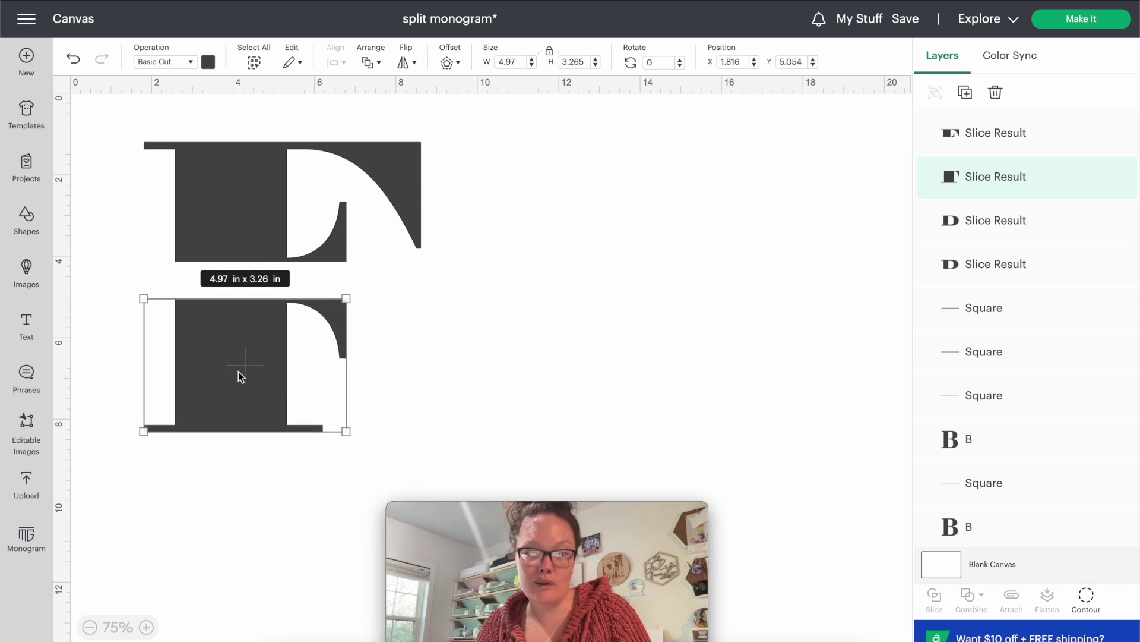
key("Down")
key("Down")
key("Down")
key("Down")
key("Down")
key("Down")
key("Down")
key("Down")
key("Down")
key("Down")
key("Down")
key("Down")
key("Down")
key("Down")
key("Down")
key("Down")
key("Down")
key("Down")
key("Down")
key("Down")
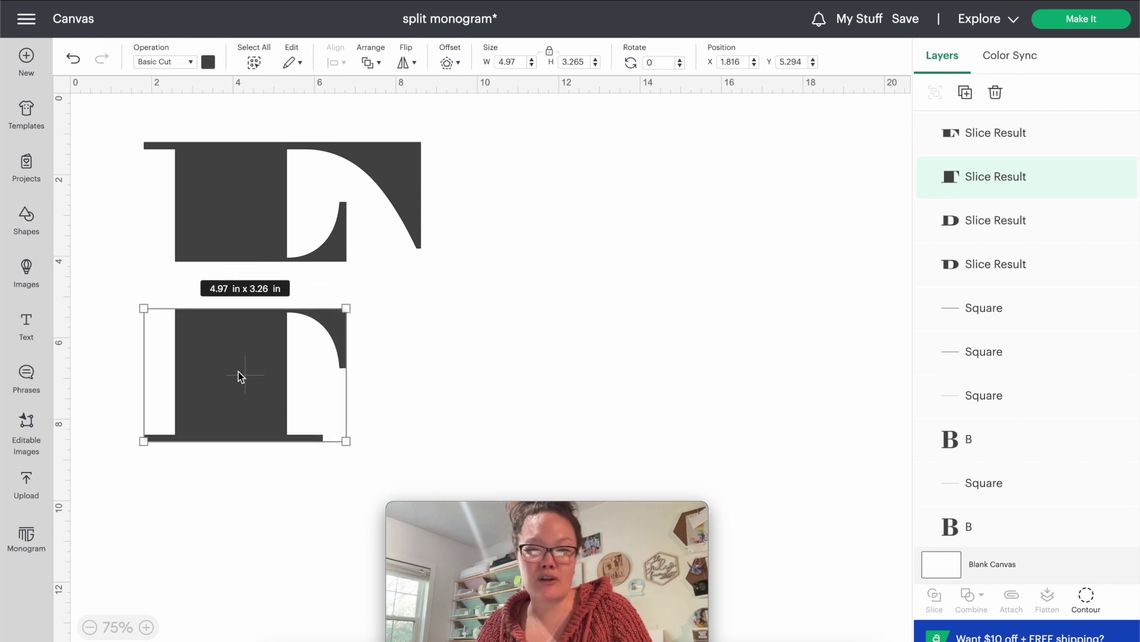
left_click(280, 580)
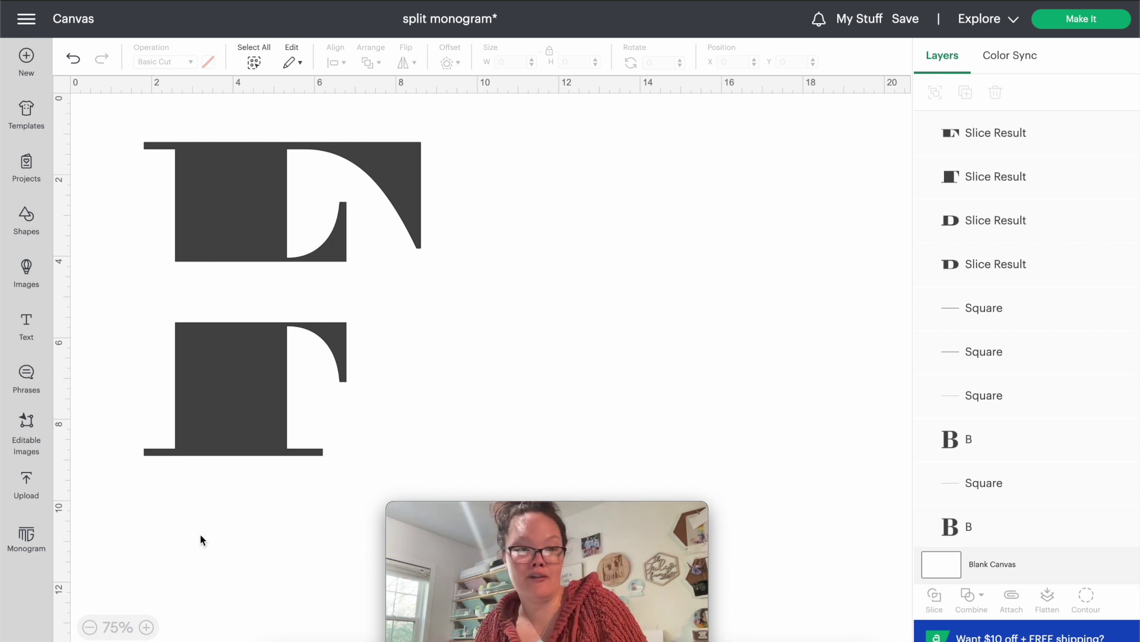
- Add a 2 × 2 in square to the canvas and color it red
left_click(13, 223)
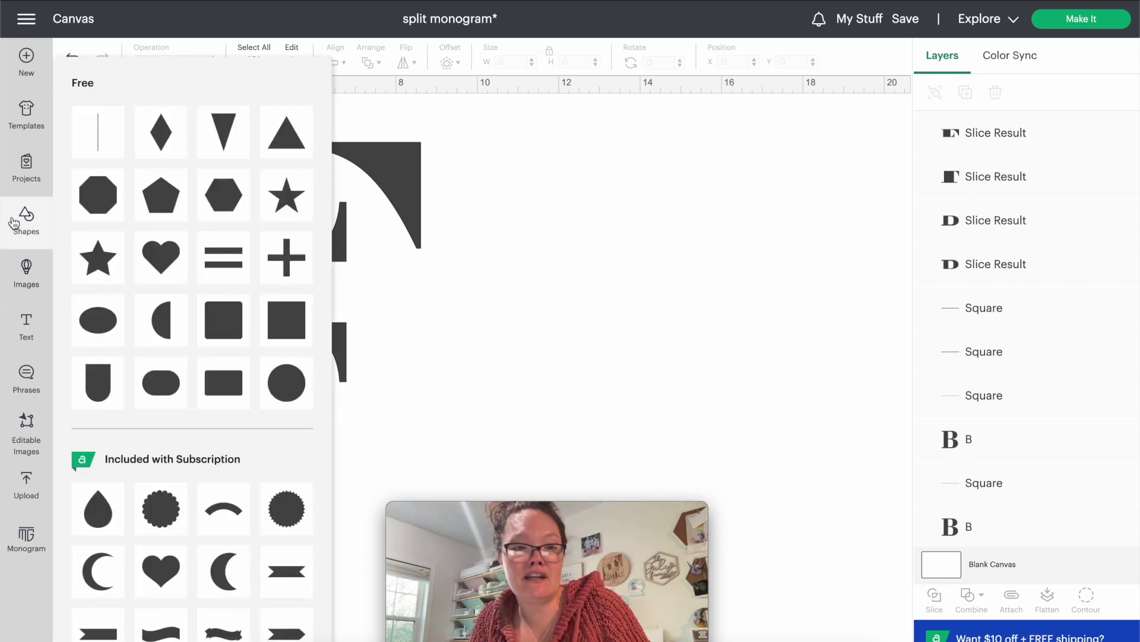
left_click(307, 326)
left_click_drag(173, 188, 192, 263)
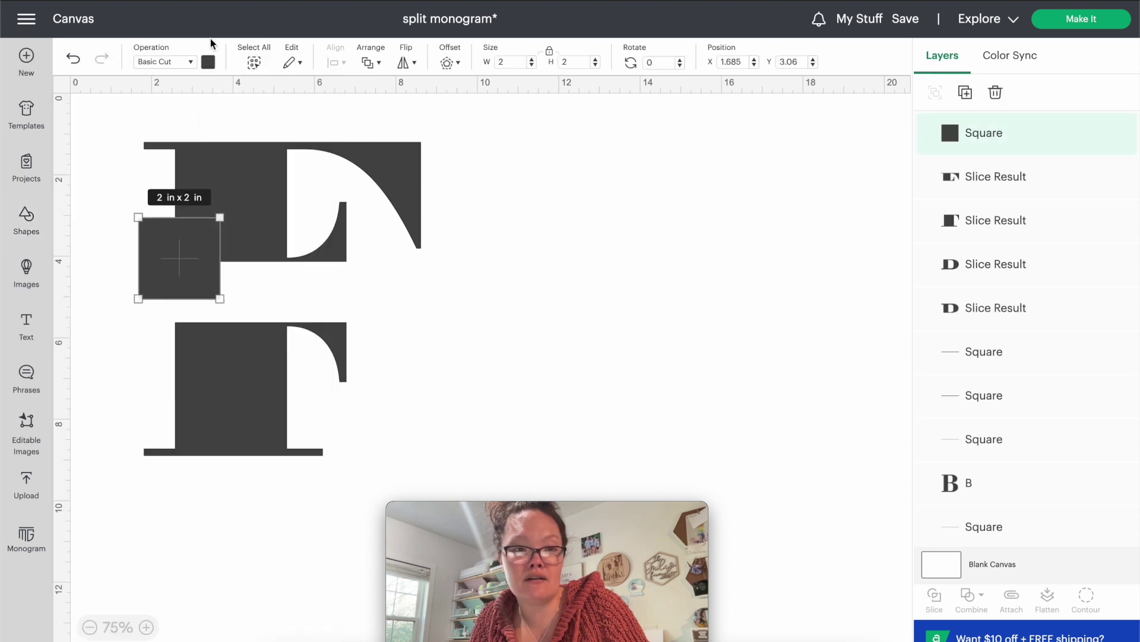
left_click(208, 62)
left_click(243, 126)
left_click(221, 542)
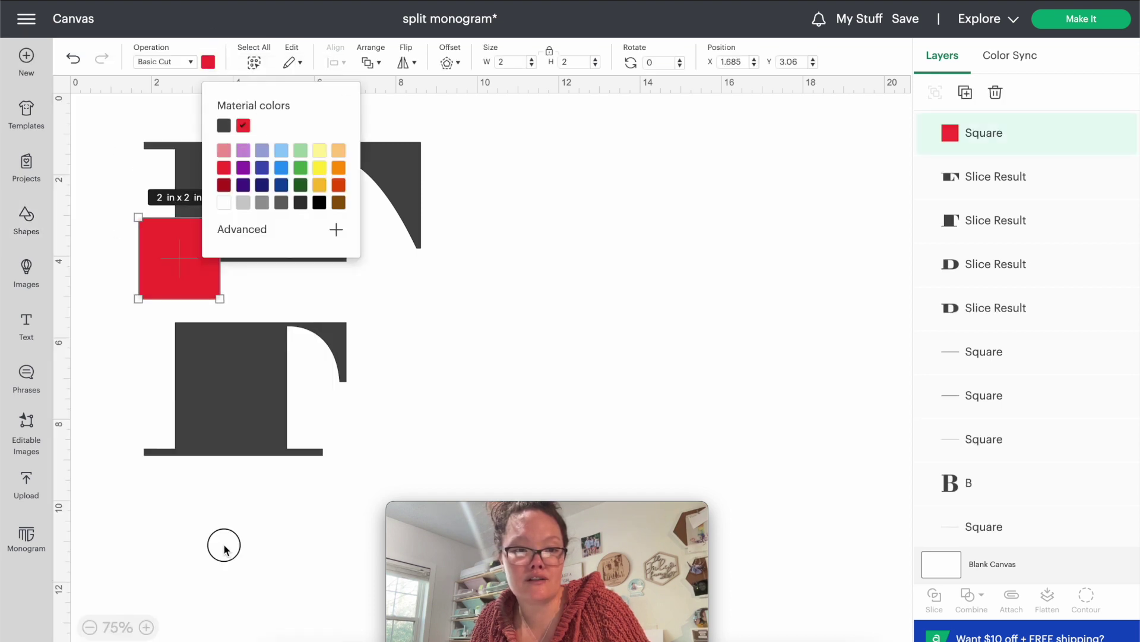
- Move the red square to the F's upper-left corner, unlock its proportions and stretch it into a bar about 6.82 × 0.17 in along the top edge
left_click(173, 281)
left_click_drag(173, 283, 162, 194)
left_click(117, 186)
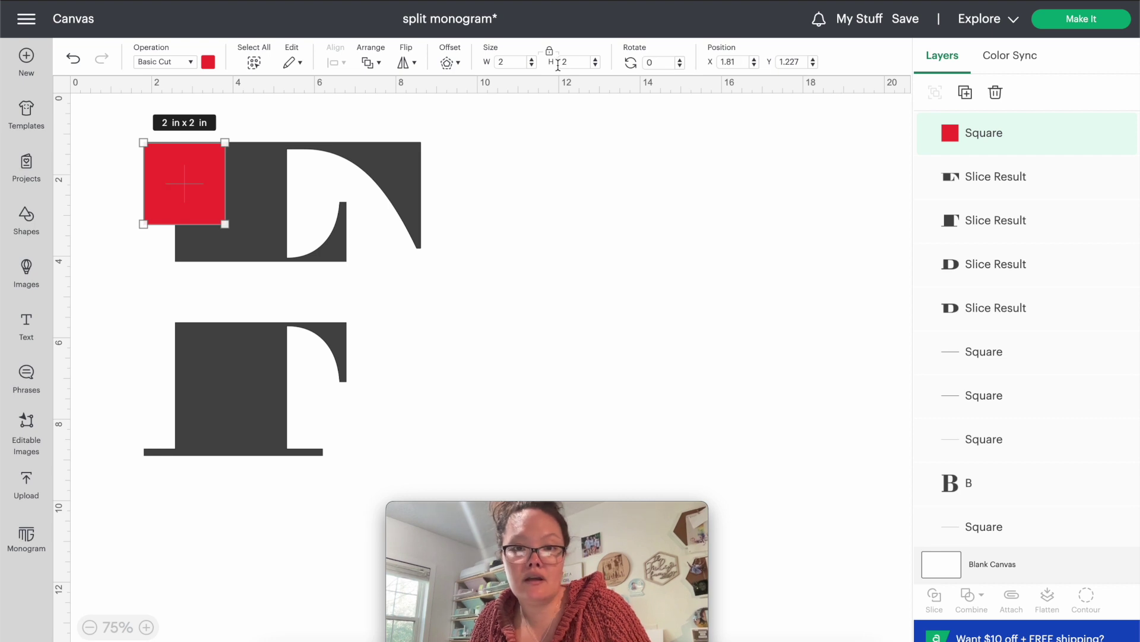
left_click(550, 52)
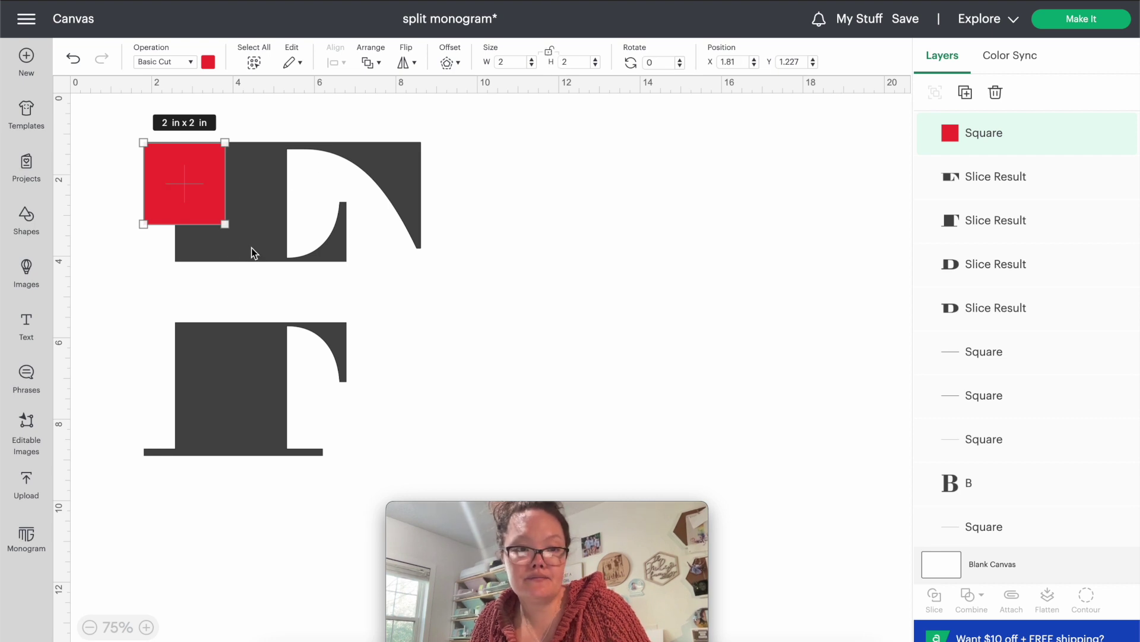
left_click_drag(217, 220, 221, 225)
left_click_drag(401, 156, 420, 146)
- Check the F upper half's width and resize the red bar to match it, 6.798 in wide and 0.1 in high
left_click(419, 177)
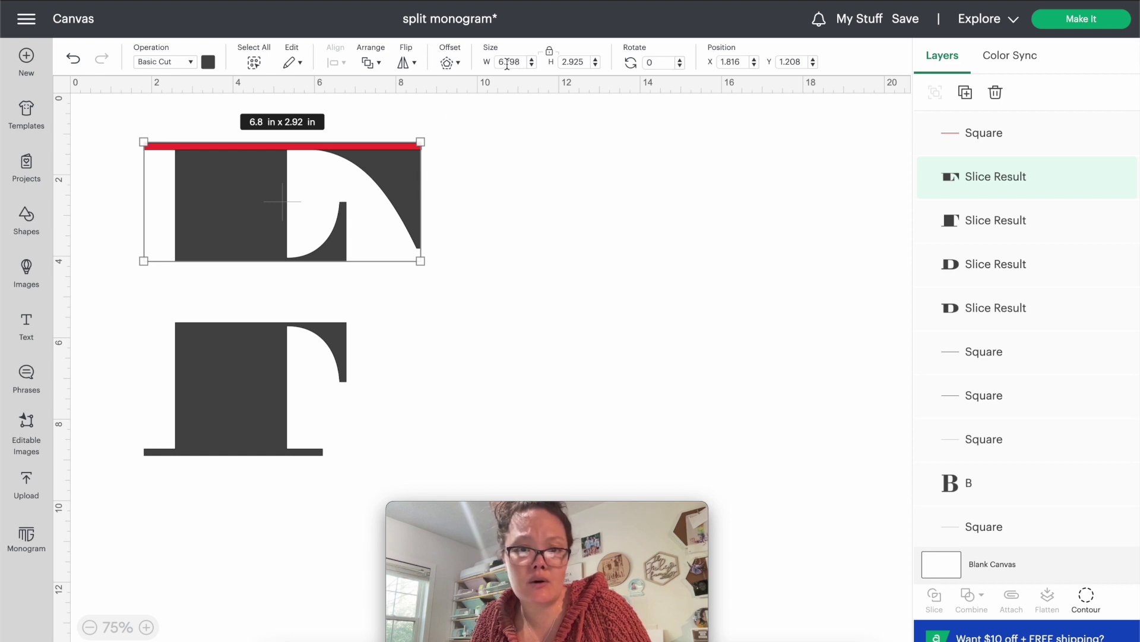
left_click(1007, 149)
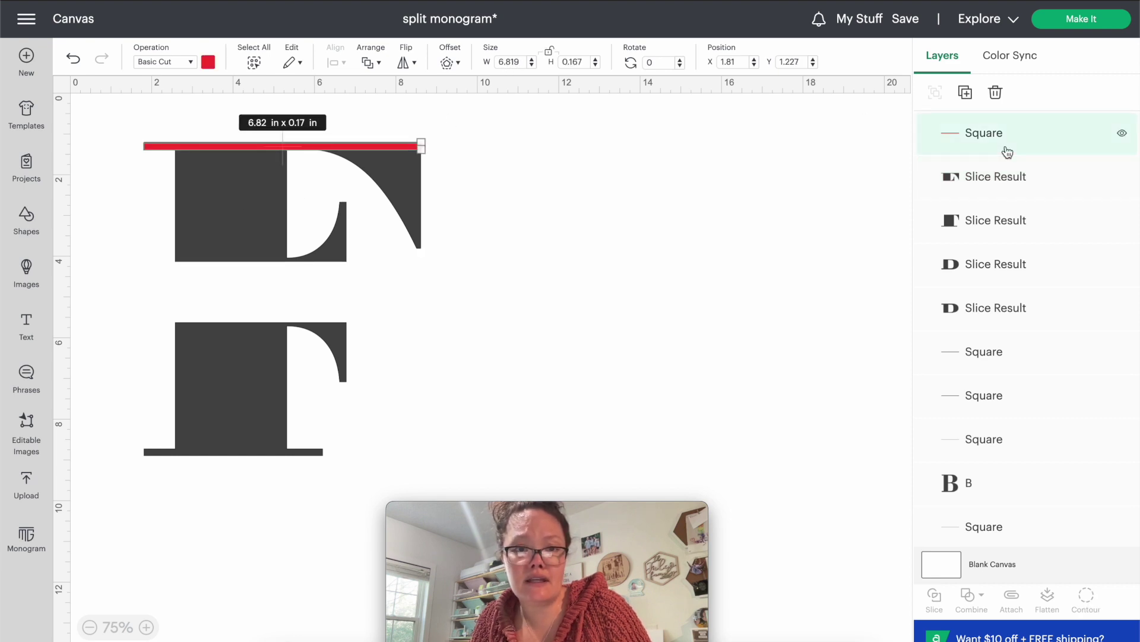
left_click(516, 63)
type("6")
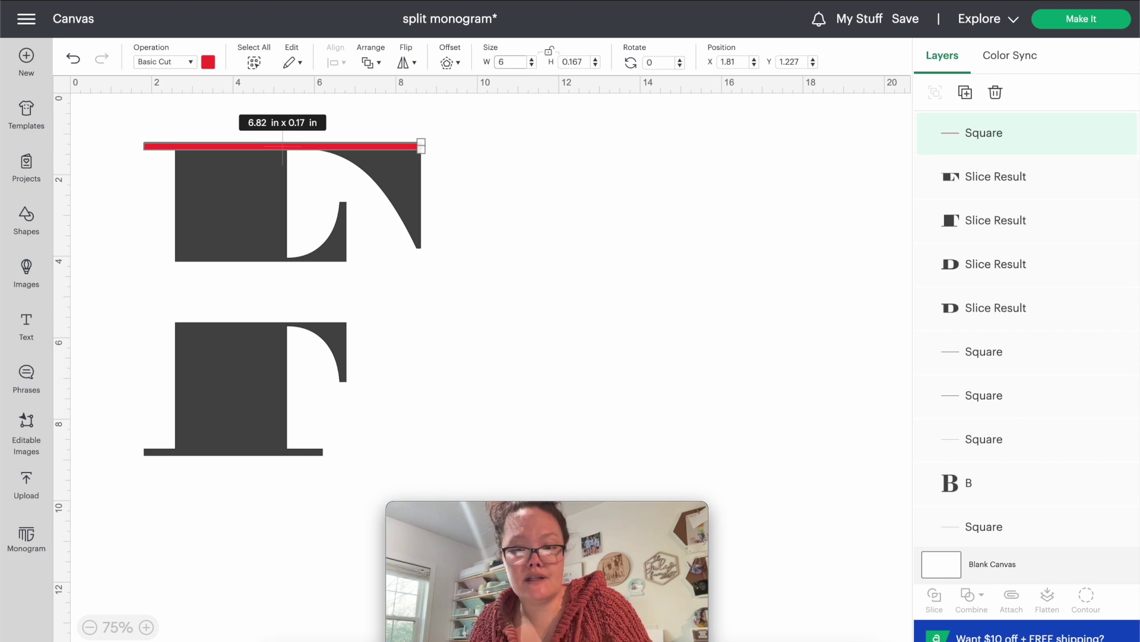
type(".798")
key("Return")
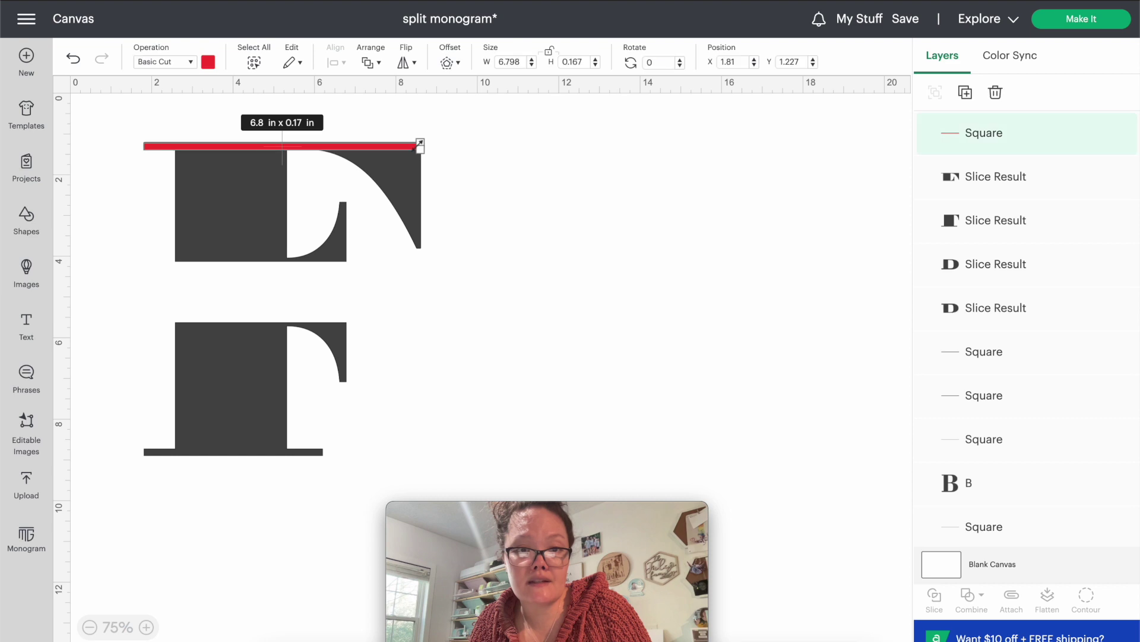
left_click(596, 65)
left_click(564, 128)
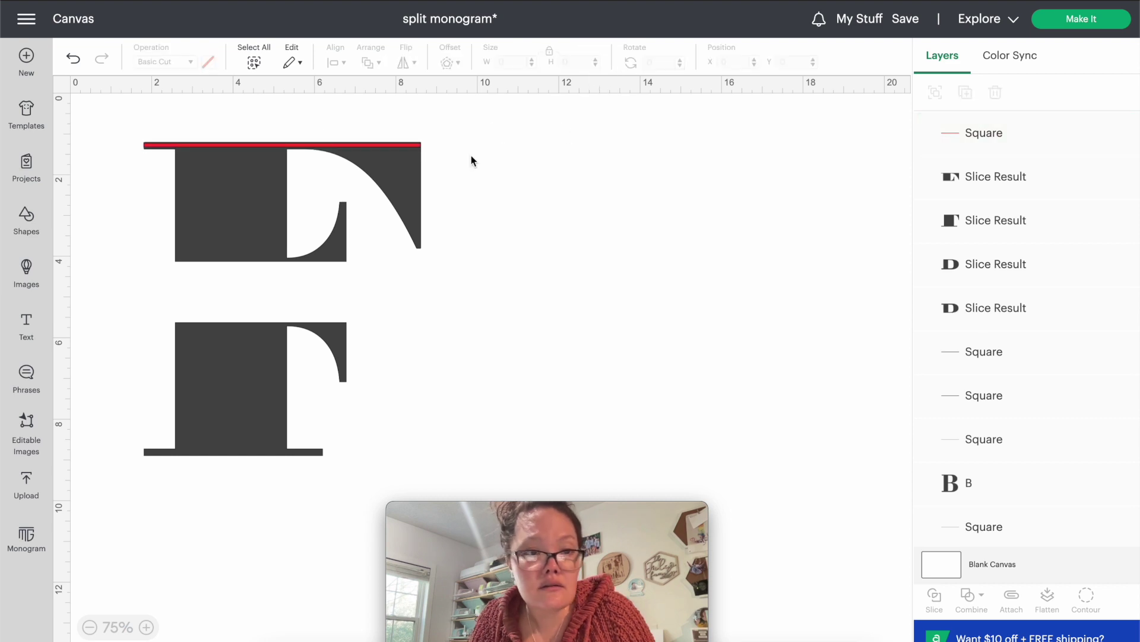
- Move the red bar down onto the bottom edge of the F's upper half
left_click(418, 145)
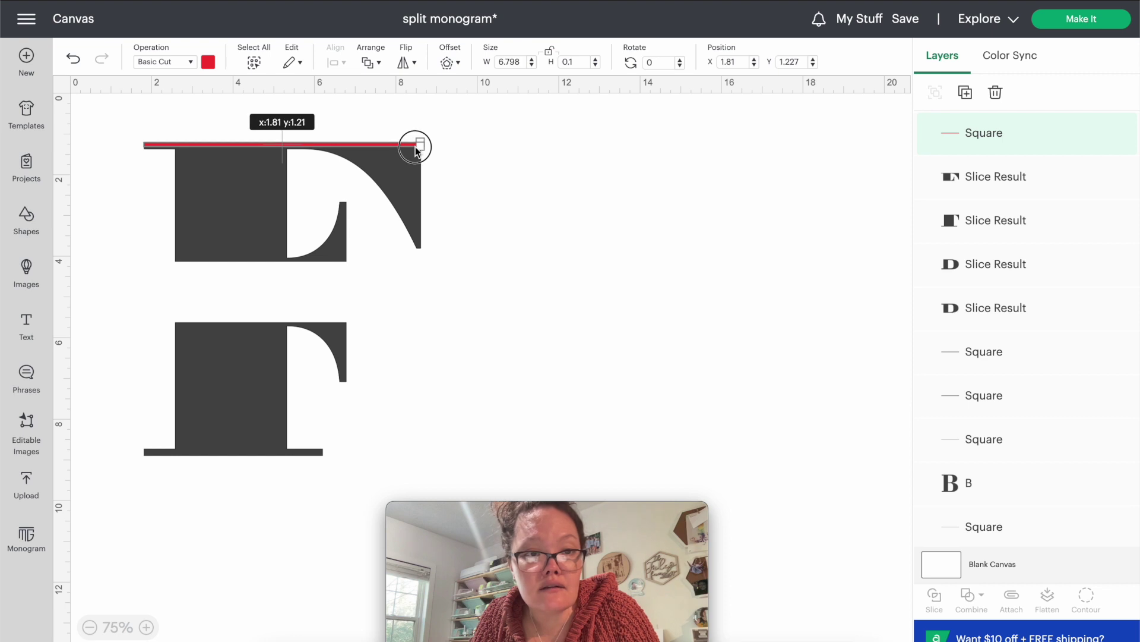
left_click(386, 148)
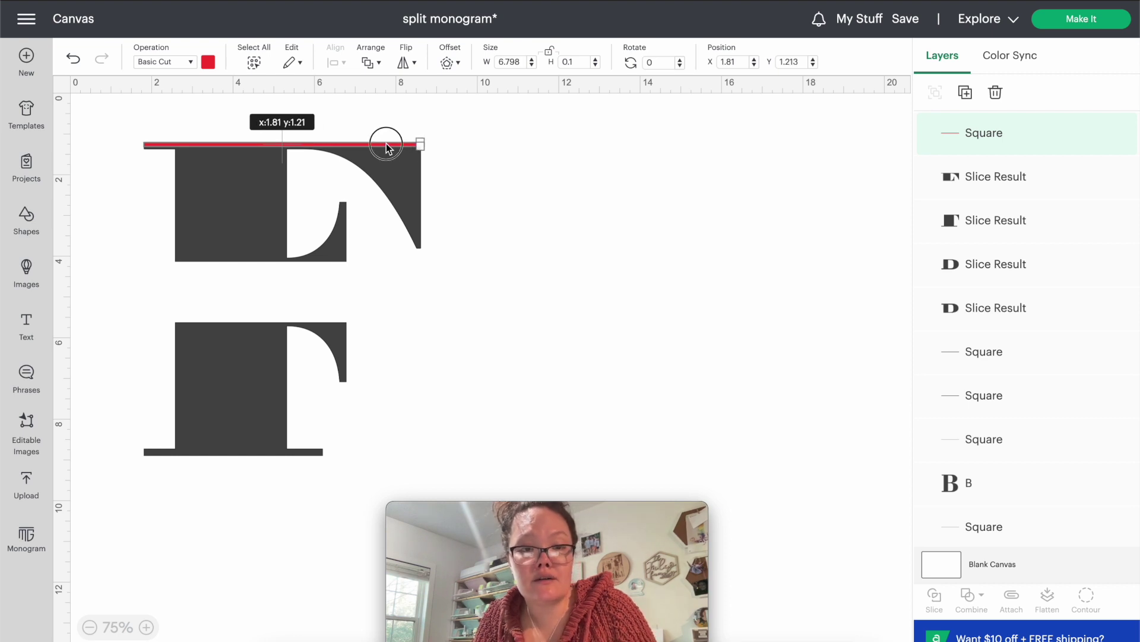
left_click_drag(387, 148, 389, 264)
- Group the upper and lower halves of the F
left_click(237, 386)
left_click(269, 196, "shift")
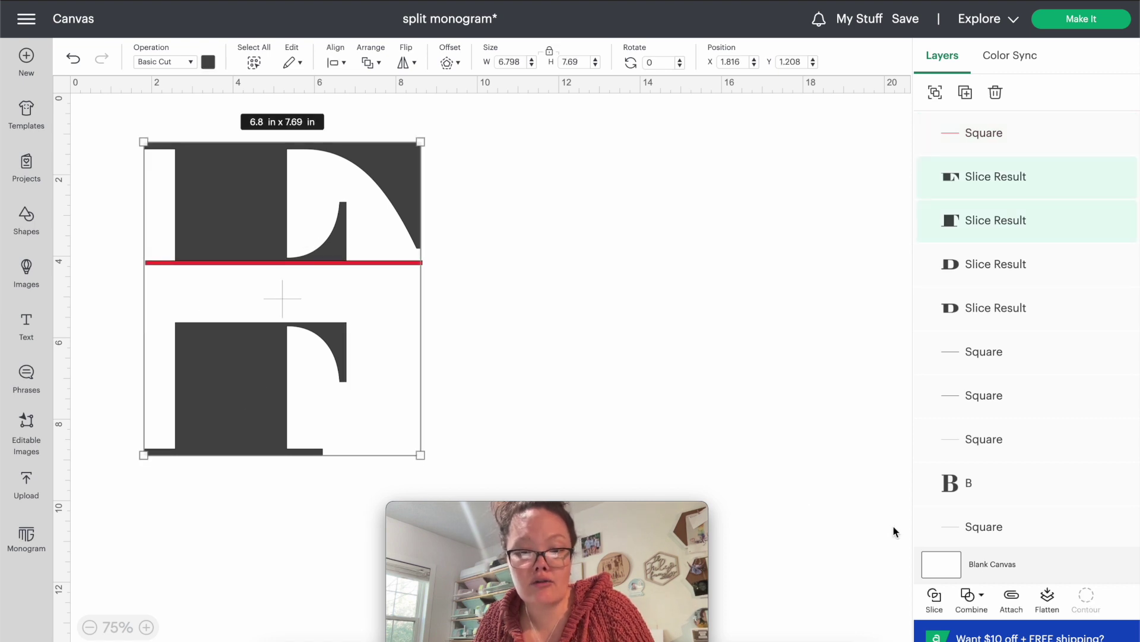
key("ctrl+g")
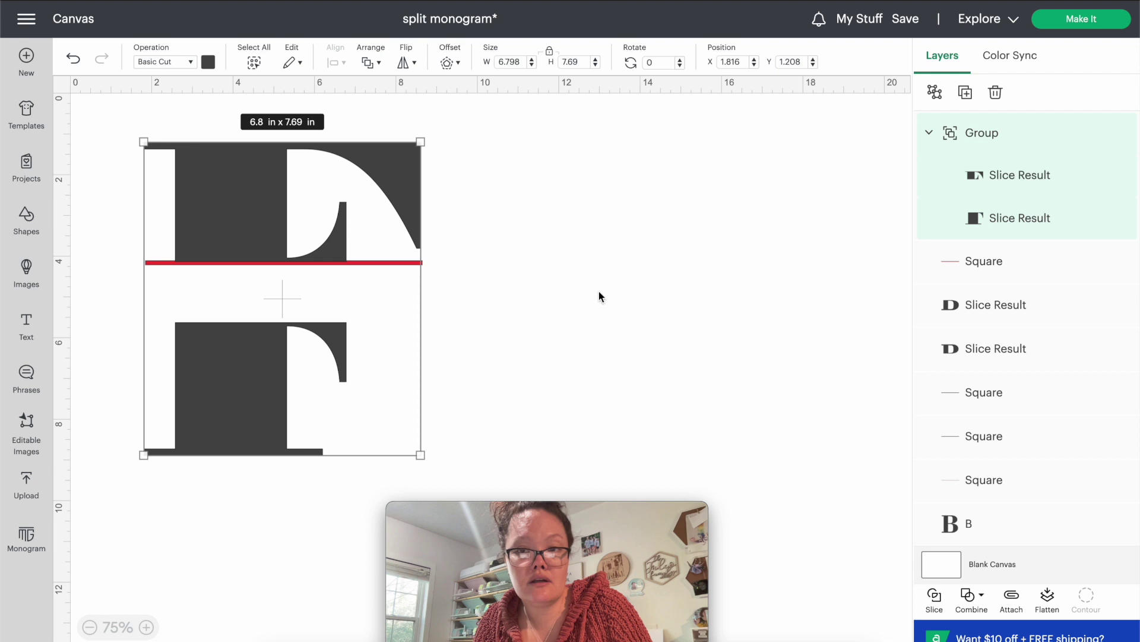
- Center the grouped F halves and the red bar horizontally on each other
left_click_drag(461, 291, 260, 149)
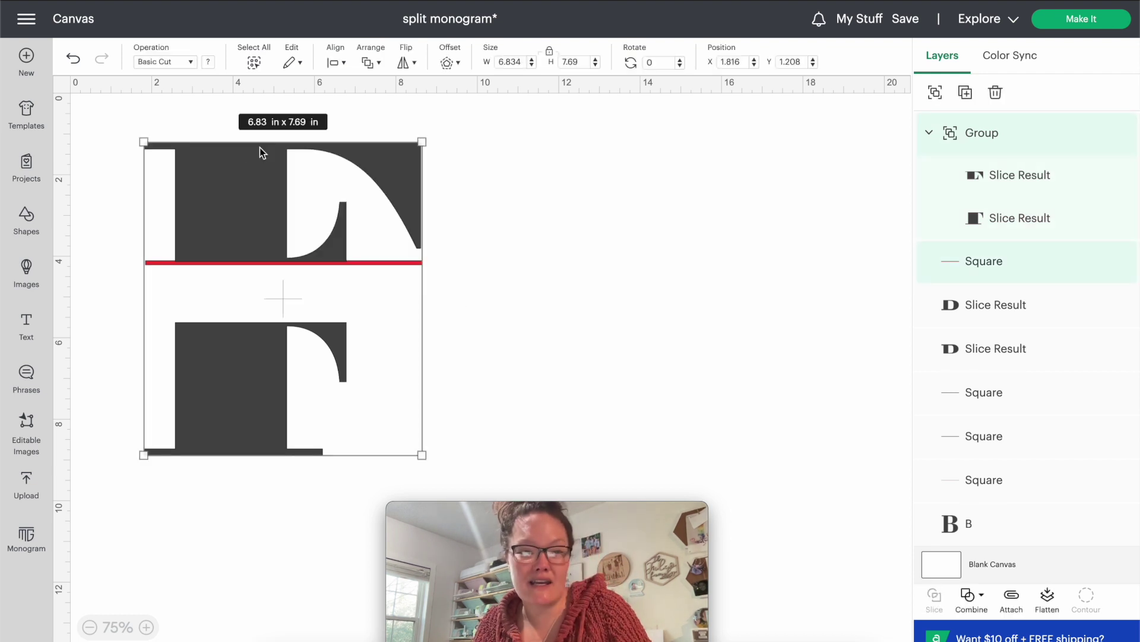
left_click(336, 61)
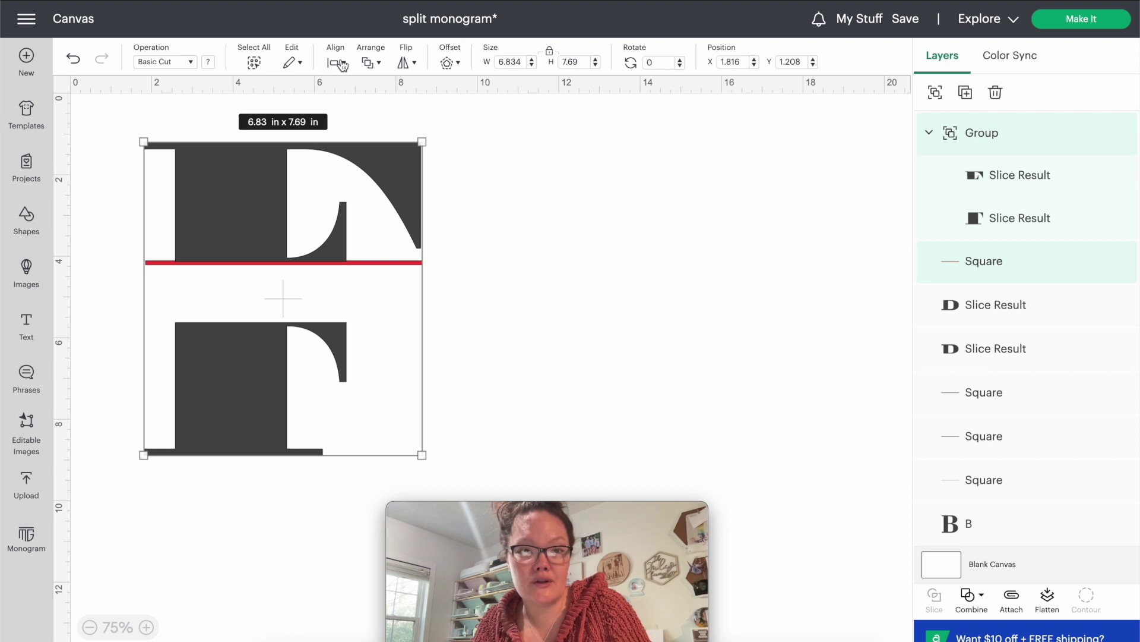
left_click(356, 131)
left_click(400, 256)
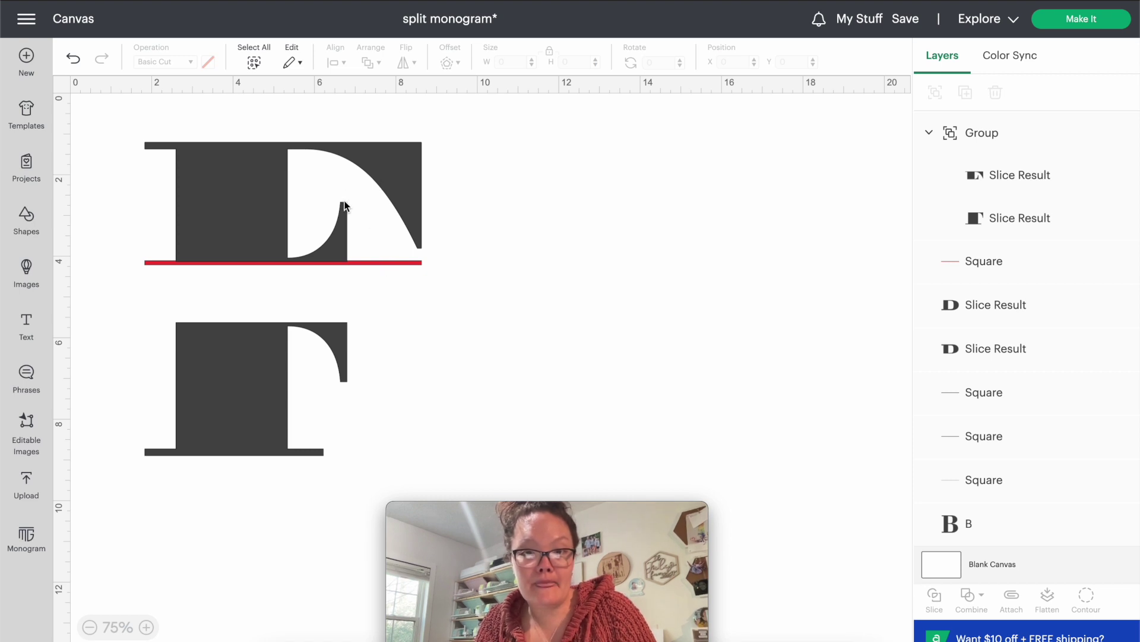
- Ungroup the two halves of the F
left_click(344, 207)
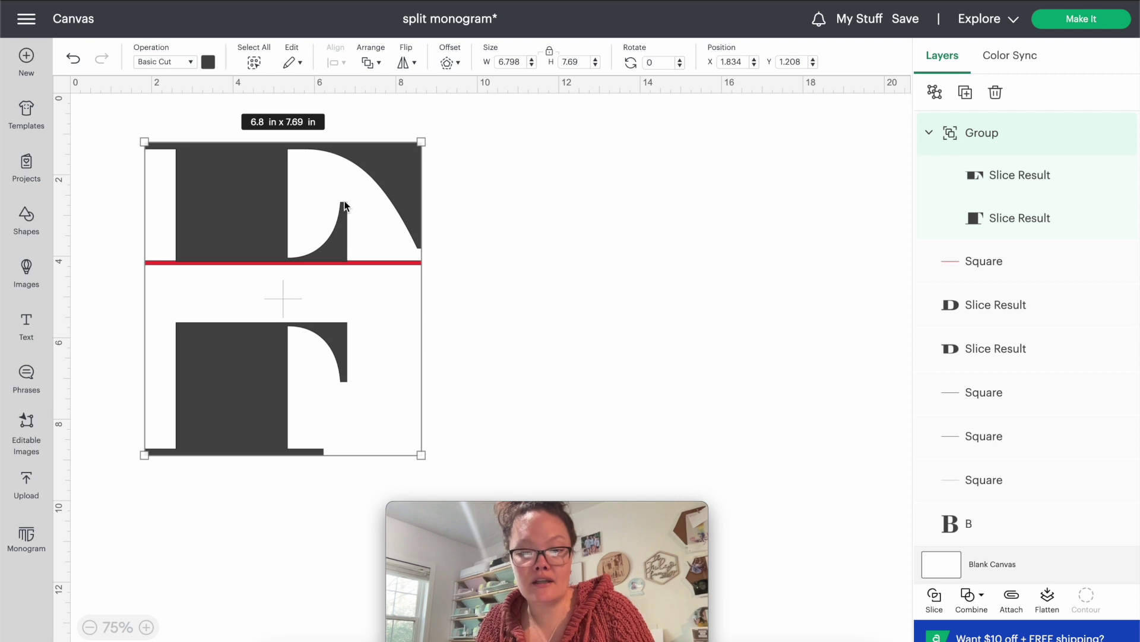
key("ctrl+shift+g")
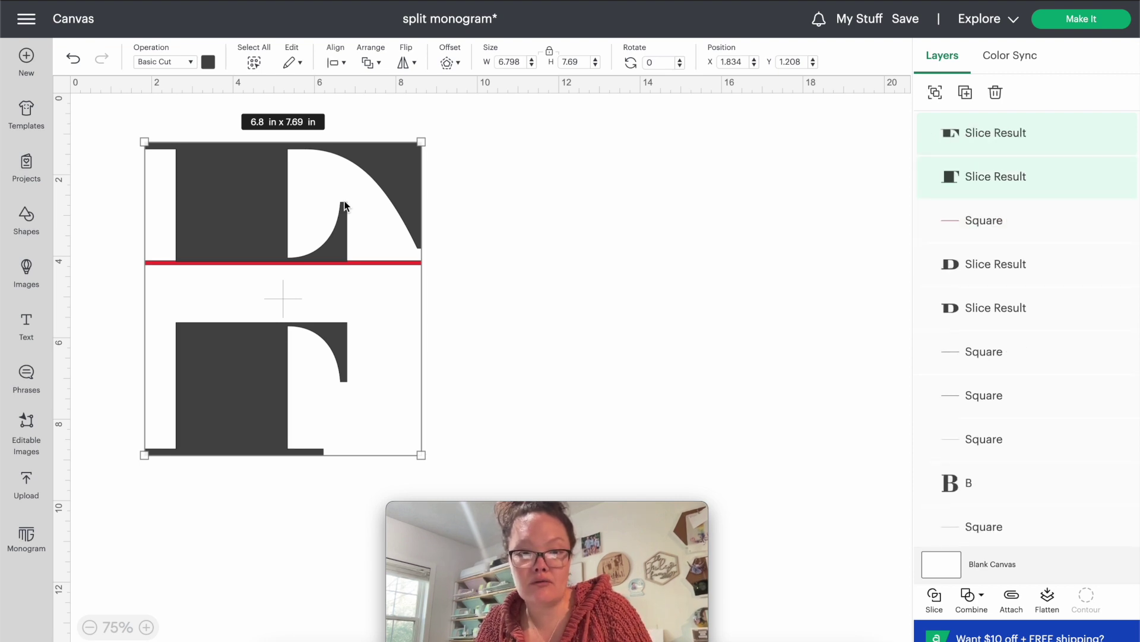
right_click(392, 201)
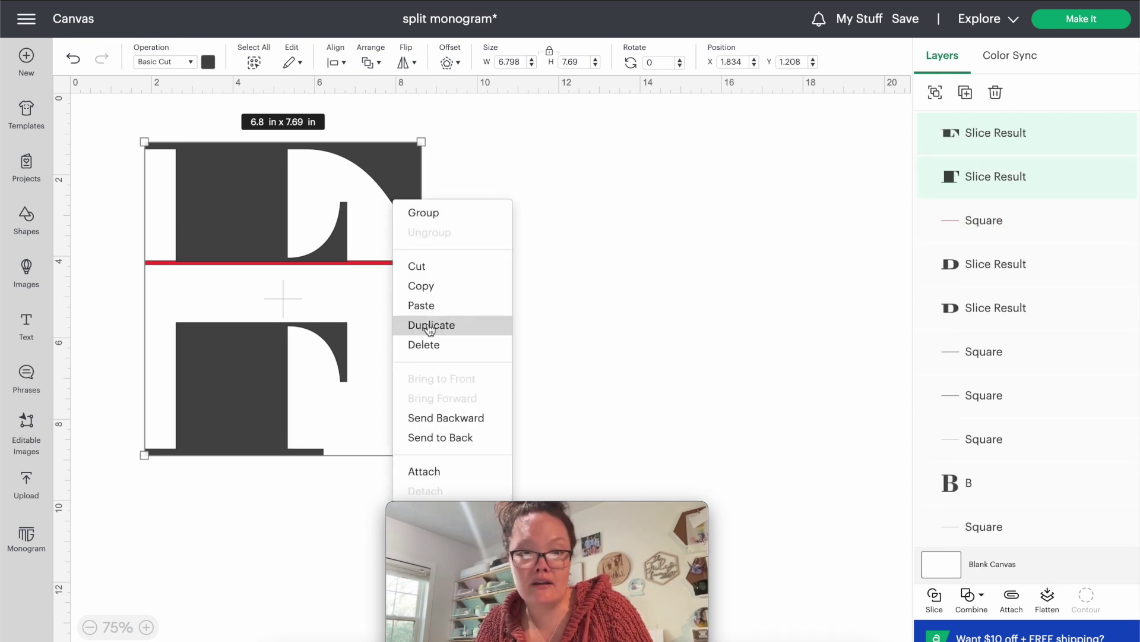
left_click(489, 256)
left_click(457, 257)
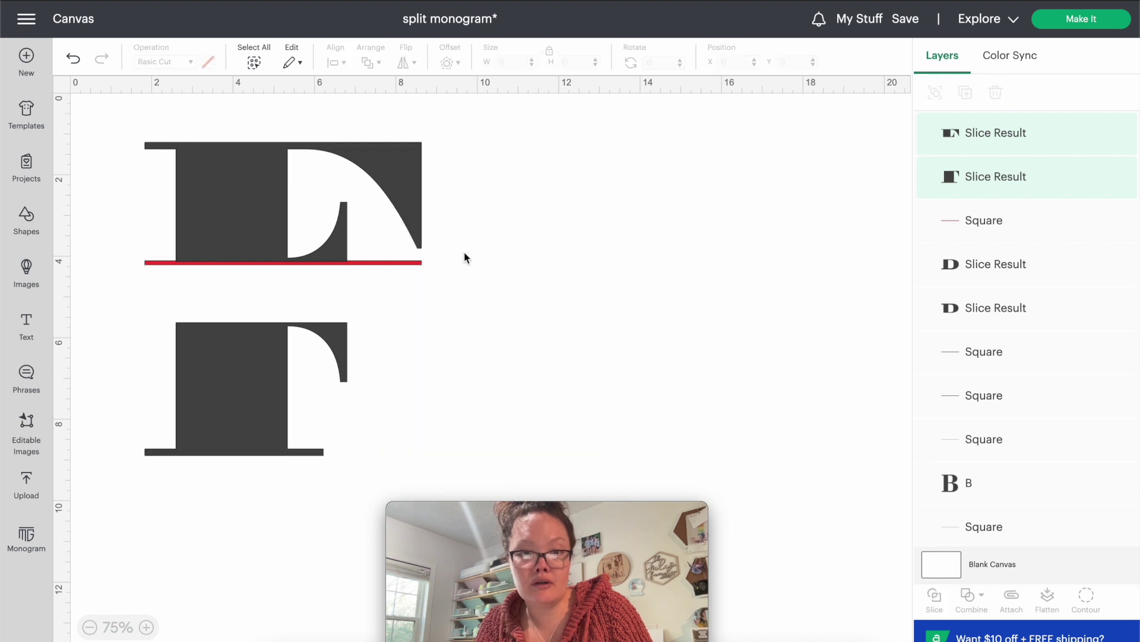
- Duplicate the red bar and place the copy over the original at the bottom of the upper half
left_click(416, 263)
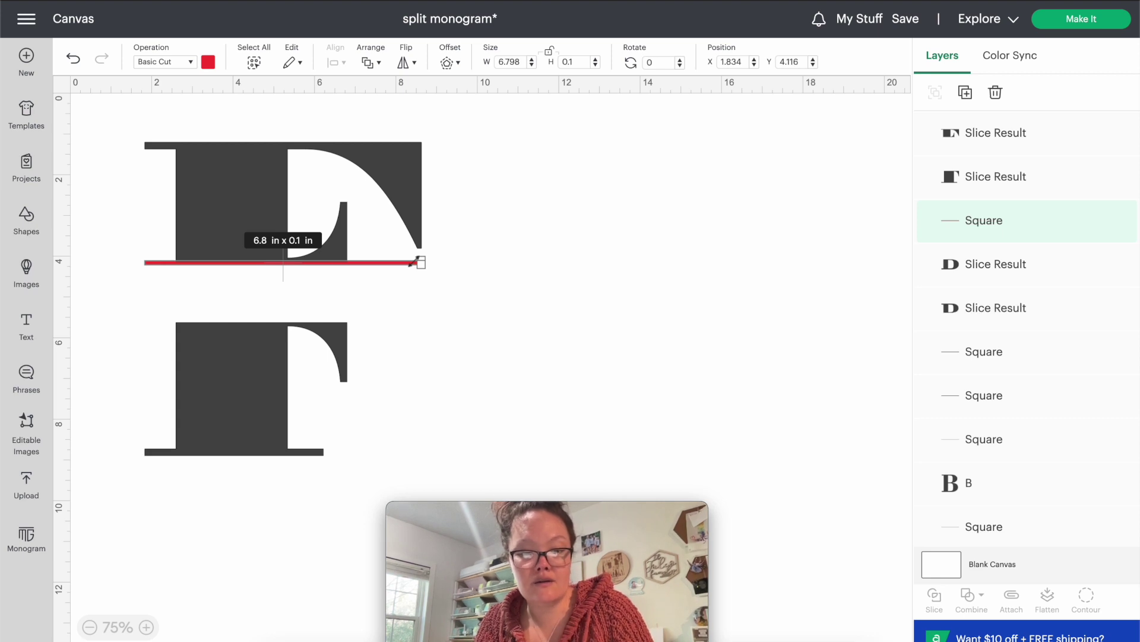
key("ctrl+d")
left_click_drag(370, 171, 368, 265)
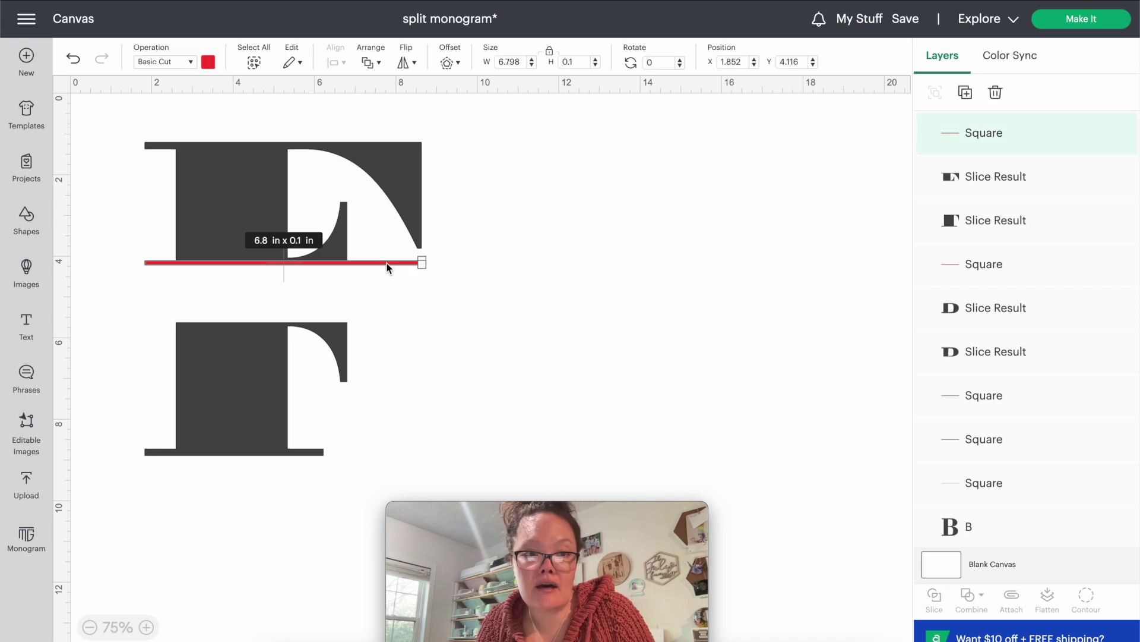
- Move the duplicated red bar straight down onto the top edge of the F's lower half, at Y 5.586 in
key("Down")
key("Down")
key("Down")
key("Down")
key("Down")
key("Down")
key("Down")
key("Down")
key("Down")
key("Down")
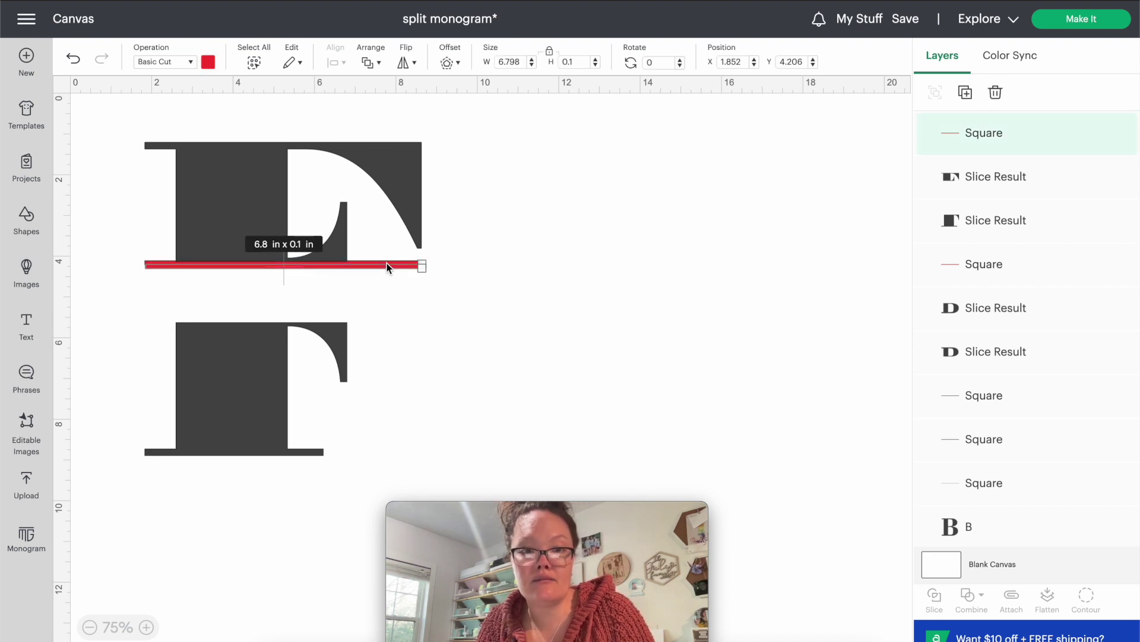
key("Down")
key("Down")
key("Down")
key("Down")
key("Down")
key("Down")
key("Down")
key("Down")
key("Down")
key("Down")
key("Down")
key("Down")
key("Down")
key("Down")
key("Down")
key("Down")
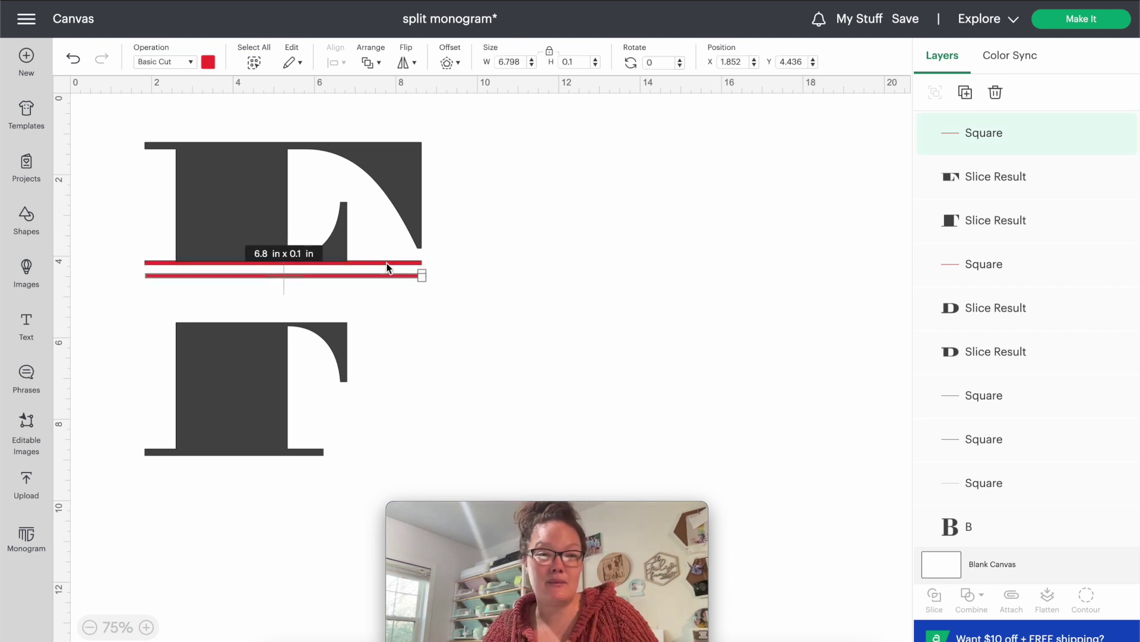
key("Down")
key("Down")
key("Down")
key("Down")
key("Down")
key("Down")
key("Down")
key("Down")
key("Down")
key("Down")
key("Down")
key("Down")
key("Down")
key("Down")
key("Down")
key("Down")
key("Down")
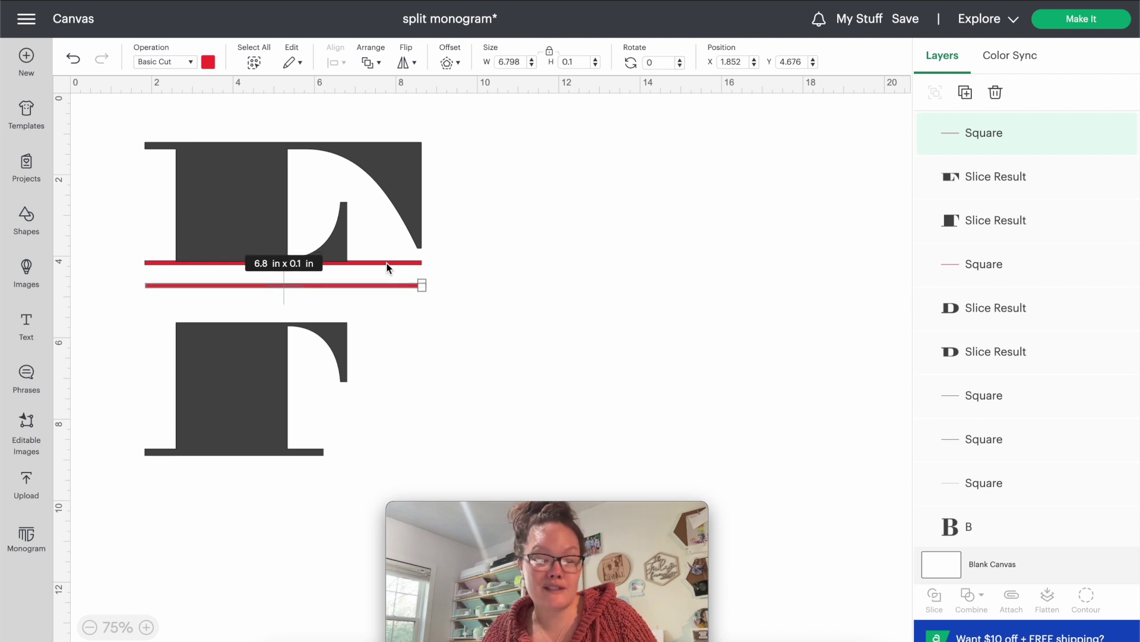
key("Down")
key("Down")
key("Down")
key("Down")
key("Down")
key("Down")
key("Down")
key("Down")
key("Down")
key("Down")
key("Down")
key("Down")
key("Down")
key("Down")
key("Down")
key("Down")
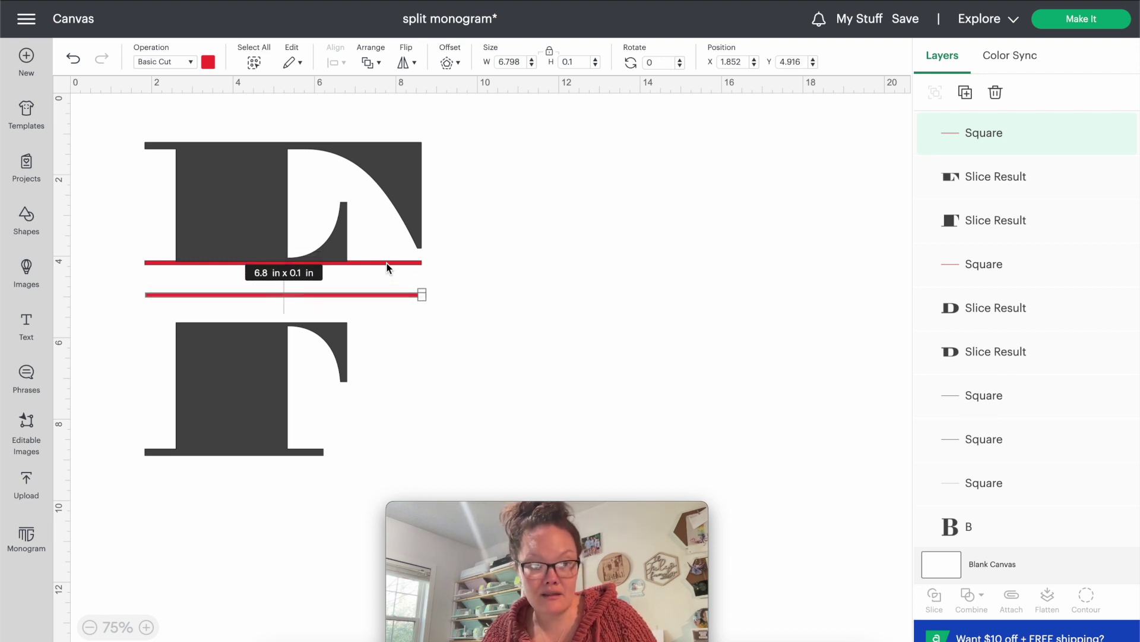
key("Down")
key("Down")
key("Down")
key("Down")
key("Down")
key("Down")
key("Down")
key("Down")
key("Down")
key("Down")
key("Down")
key("Down")
key("Down")
key("Down")
key("Down")
key("Down")
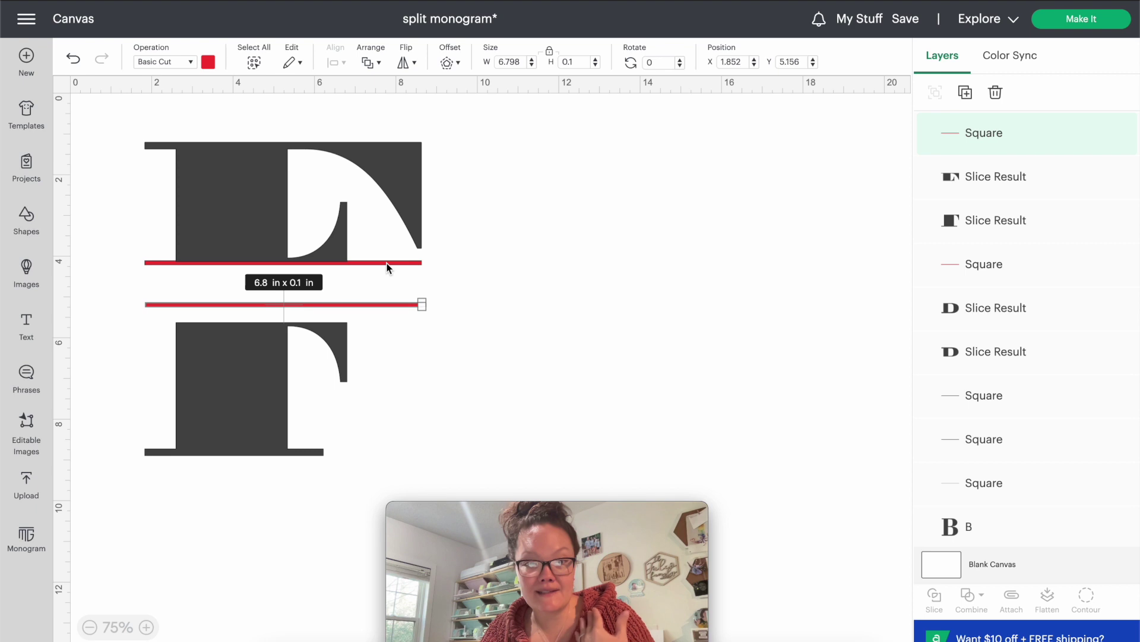
key("Down")
key("Down")
key("Down")
key("Down")
key("Down")
key("Down")
key("Down")
key("Down")
key("Down")
key("Down")
key("Down")
key("Down")
key("Down")
key("Down")
key("Down")
key("Down")
key("Down")
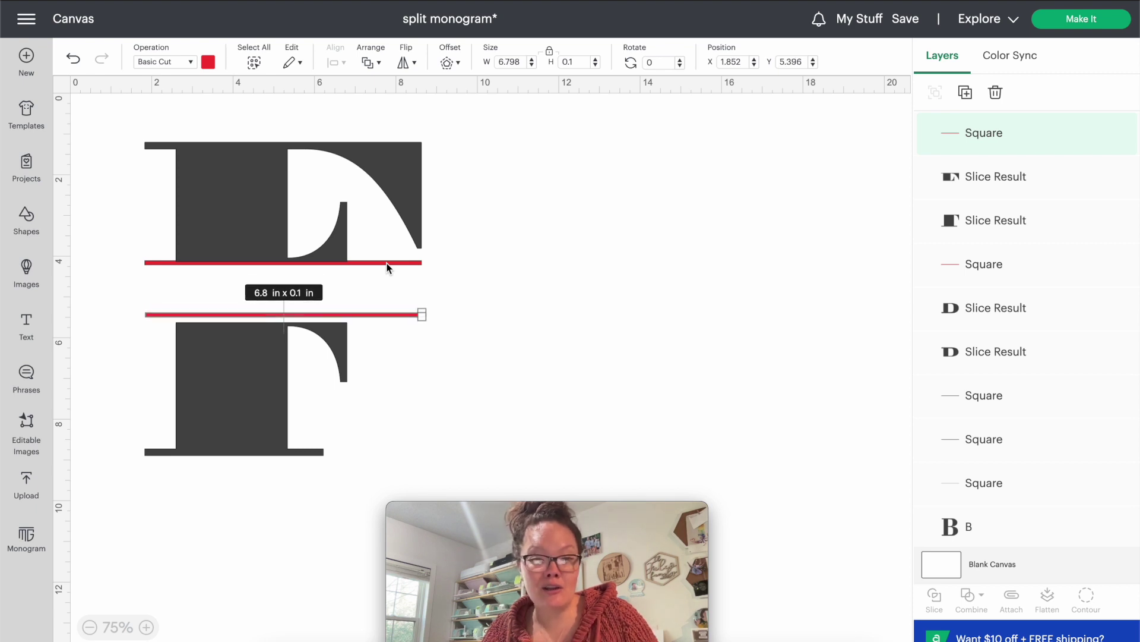
key("Down")
key("Down")
key("Down")
key("Down")
key("Down")
key("Down")
key("Down")
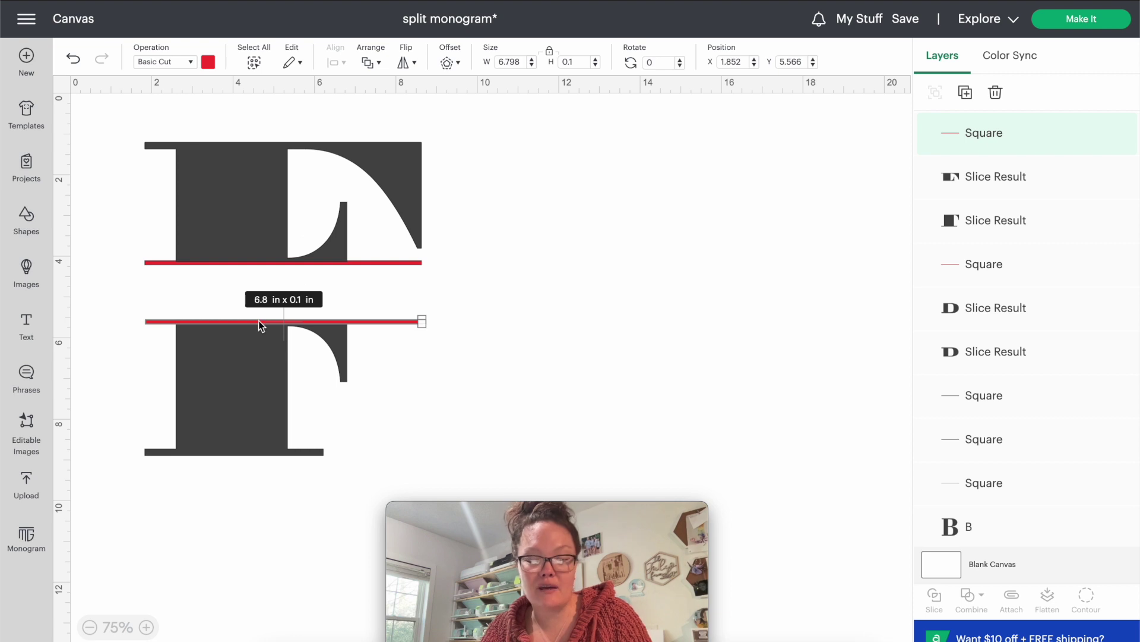
key("Down")
key("Down")
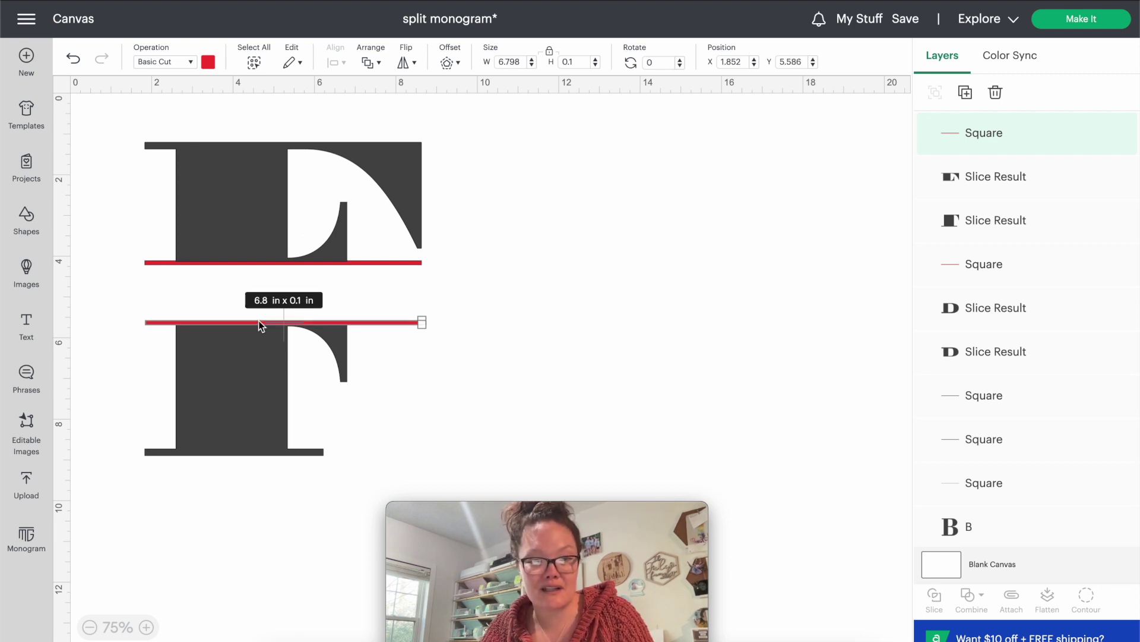
- Nudge the upper red bar to Y 4.126 in so it slightly overlaps the bottom edge of the F's upper half
left_click(147, 627)
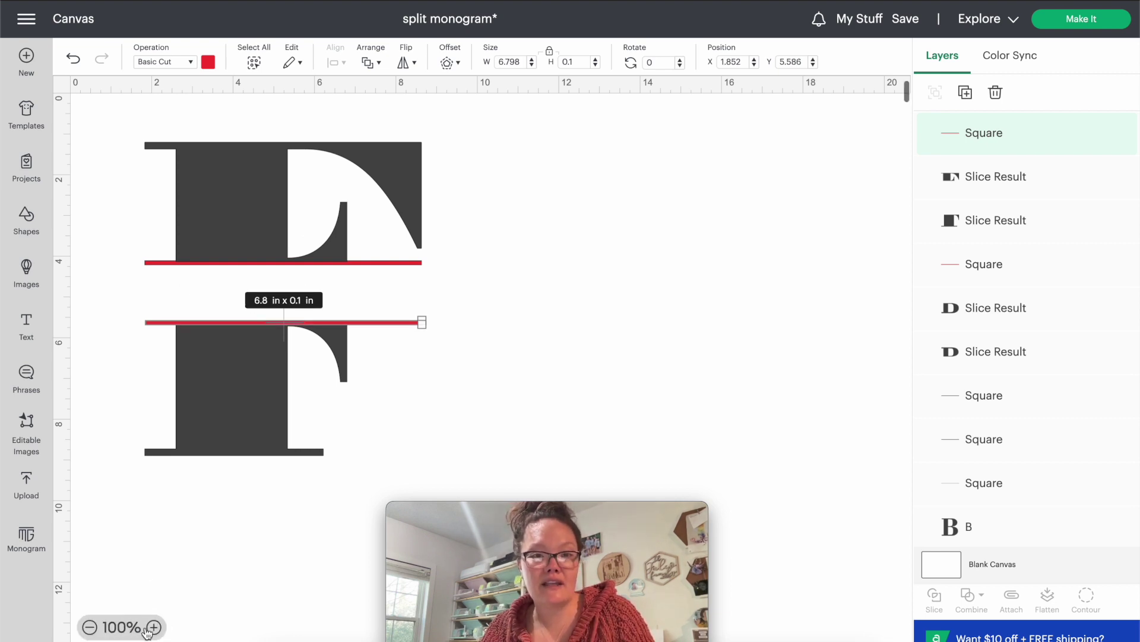
left_click(147, 628)
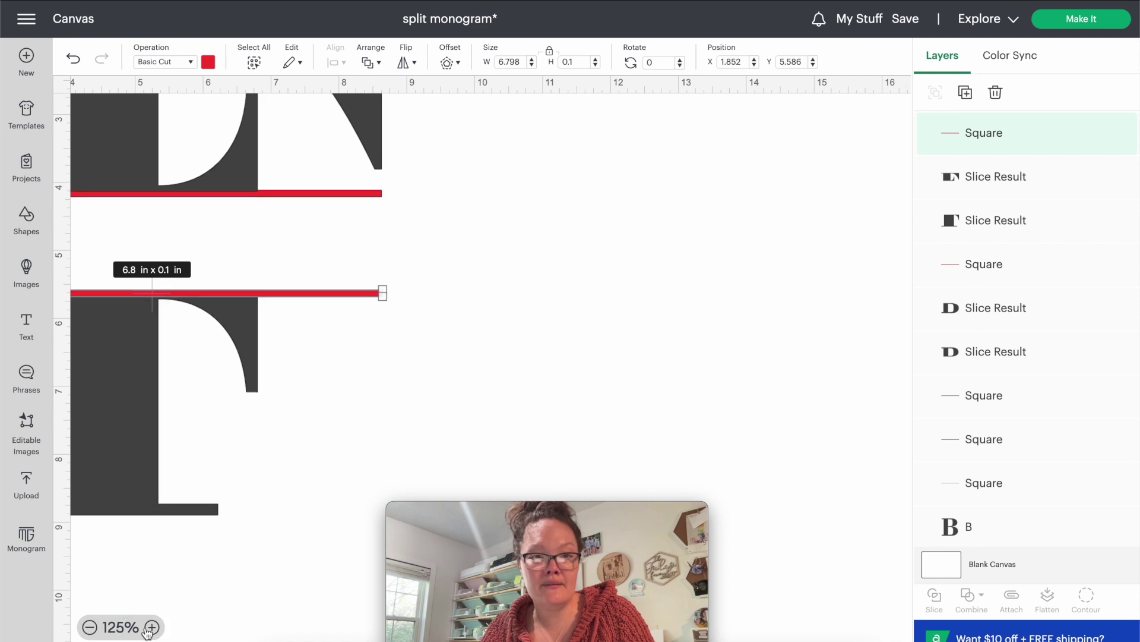
left_click(148, 629)
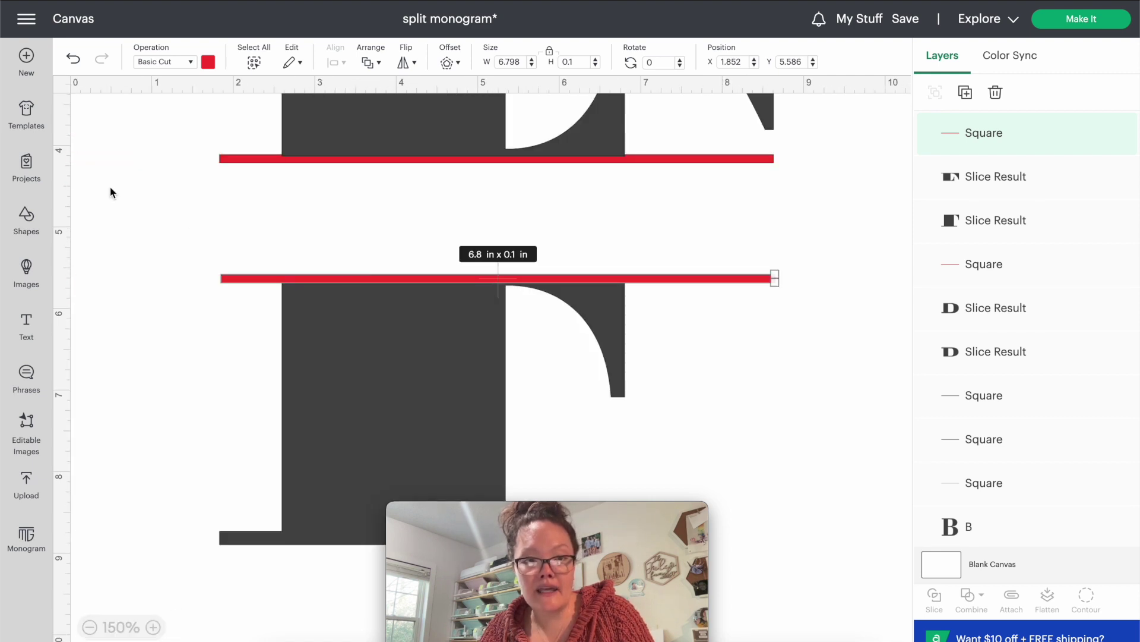
left_click(109, 187)
left_click(222, 162)
key("Down")
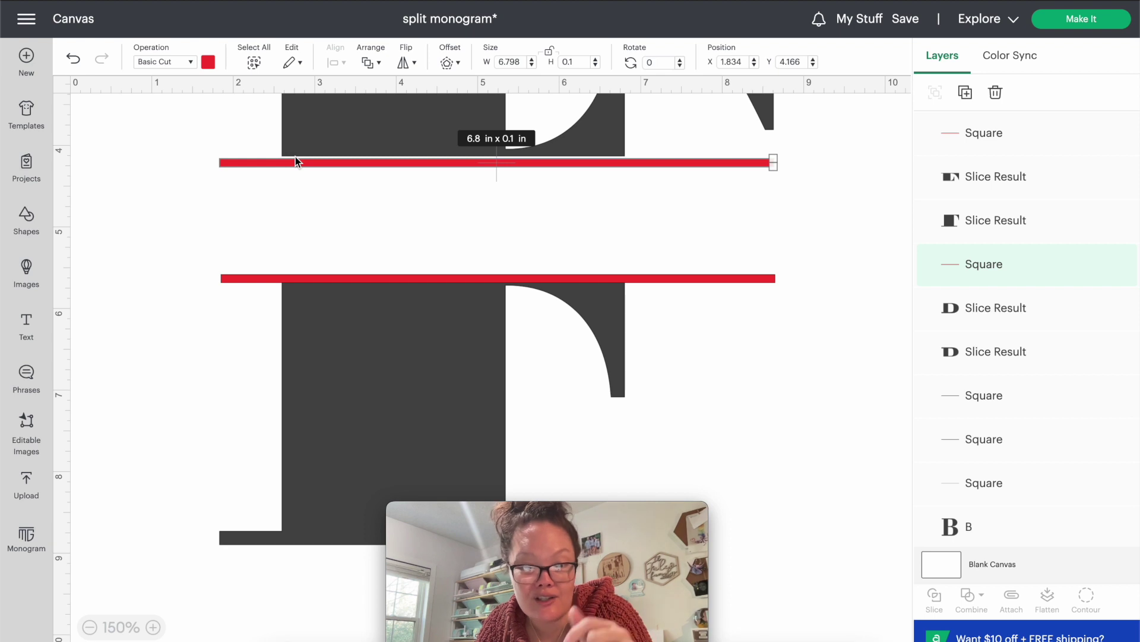
key("Up")
key("Up")
key("Up")
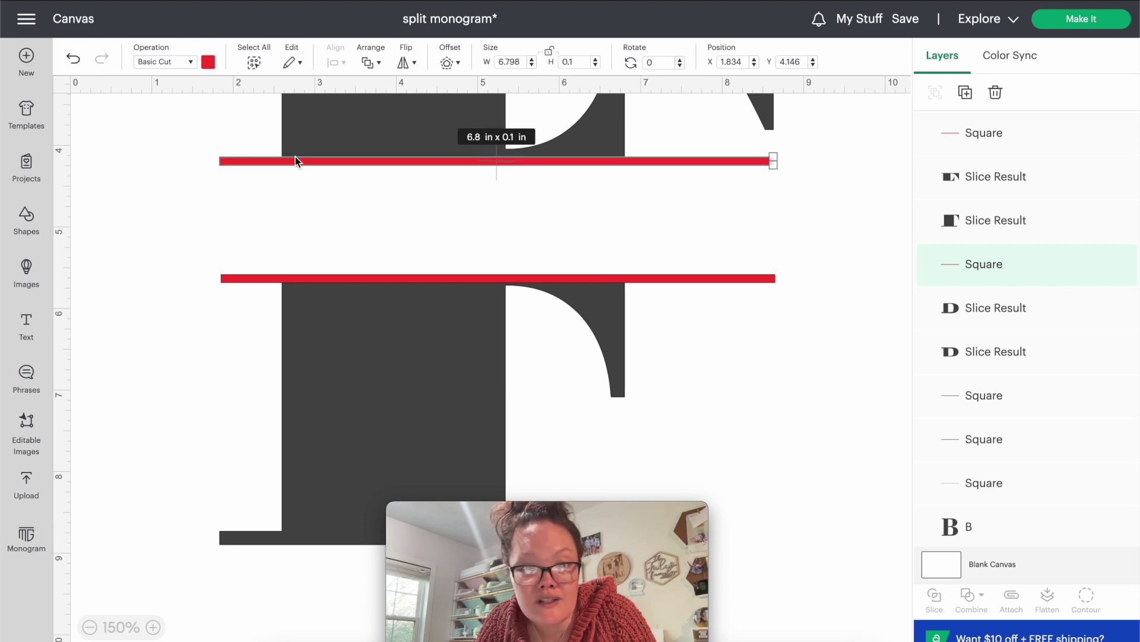
key("Up")
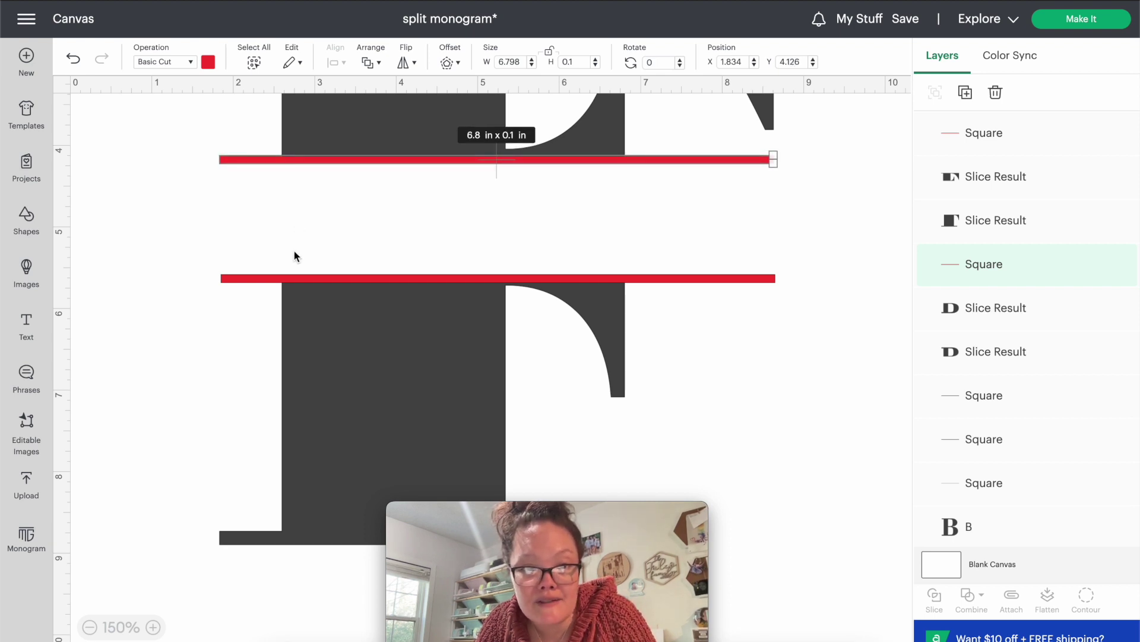
- Nudge the lower red bar to about Y 5.566 in so it slightly overlaps the top edge of the F's lower half
left_click(296, 281)
key("Up")
key("Up")
key("Up")
key("Up")
key("Up")
key("Up")
key("Up")
key("Up")
key("Up")
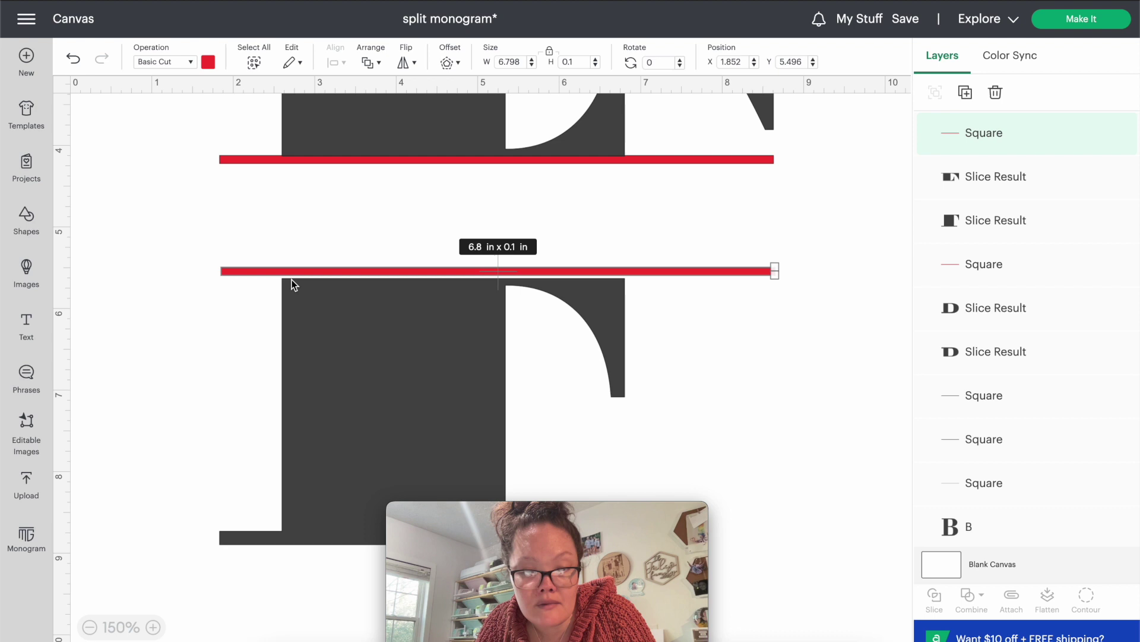
key("Down")
key("Down")
key("Down")
key("Down")
key("Down")
key("Down")
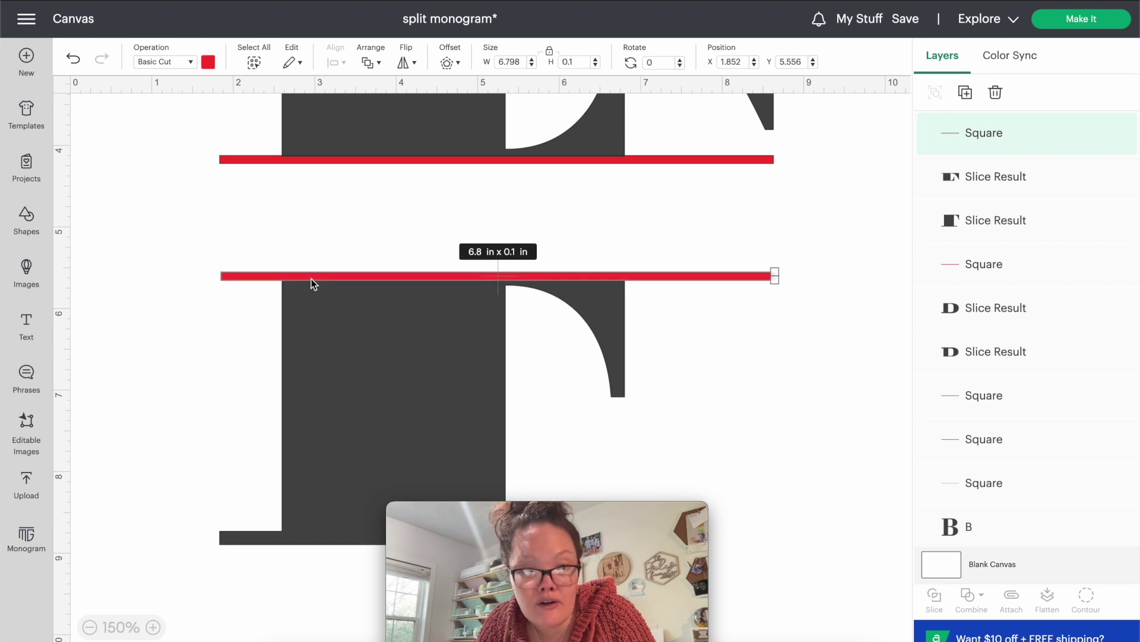
left_click(89, 626)
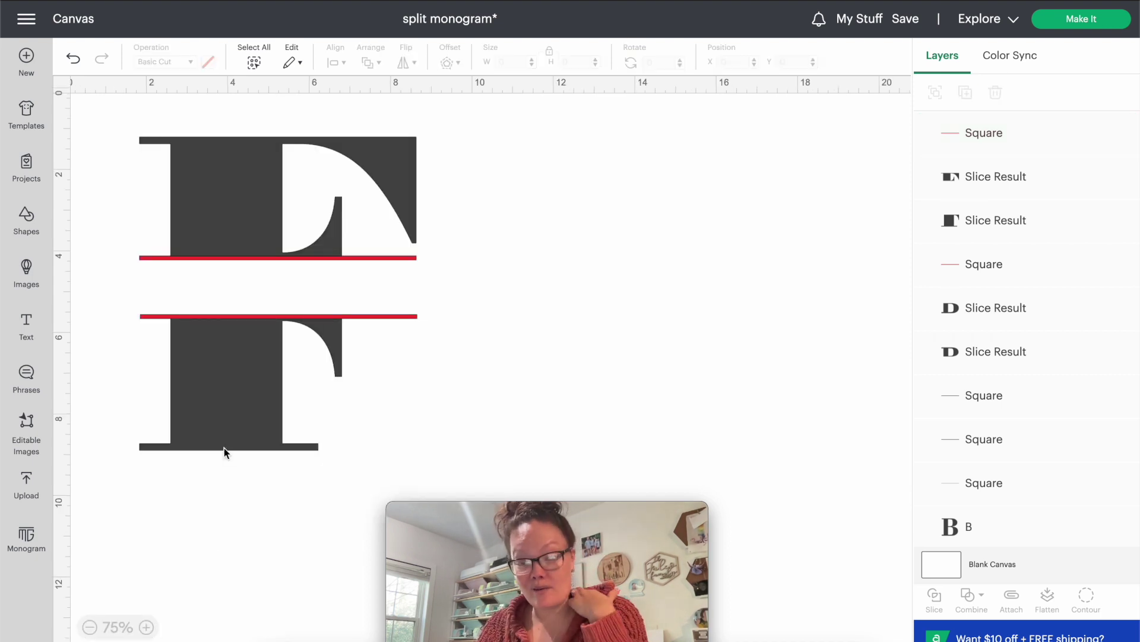
- Recolor both halves of the F and both bars black
left_click_drag(94, 103, 329, 526)
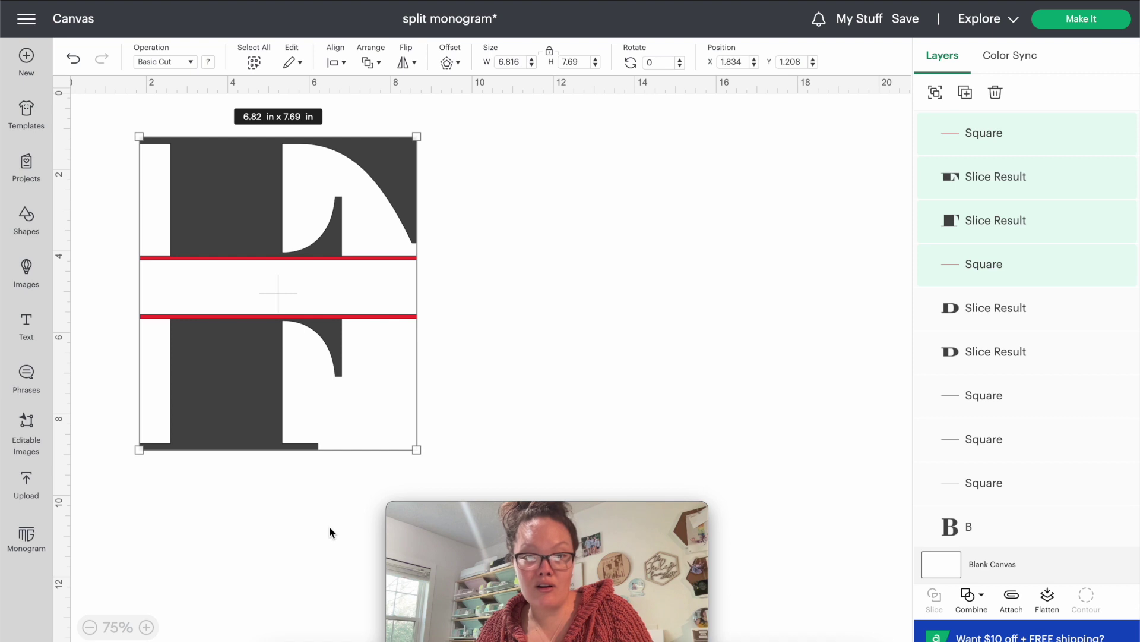
left_click(208, 61)
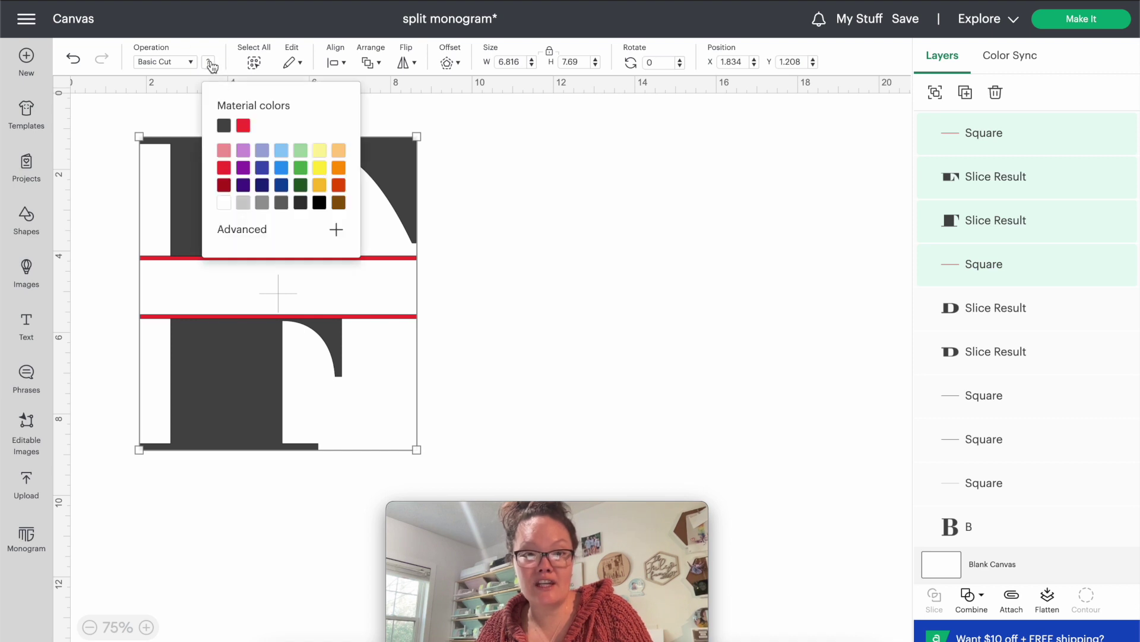
left_click(319, 202)
left_click(261, 564)
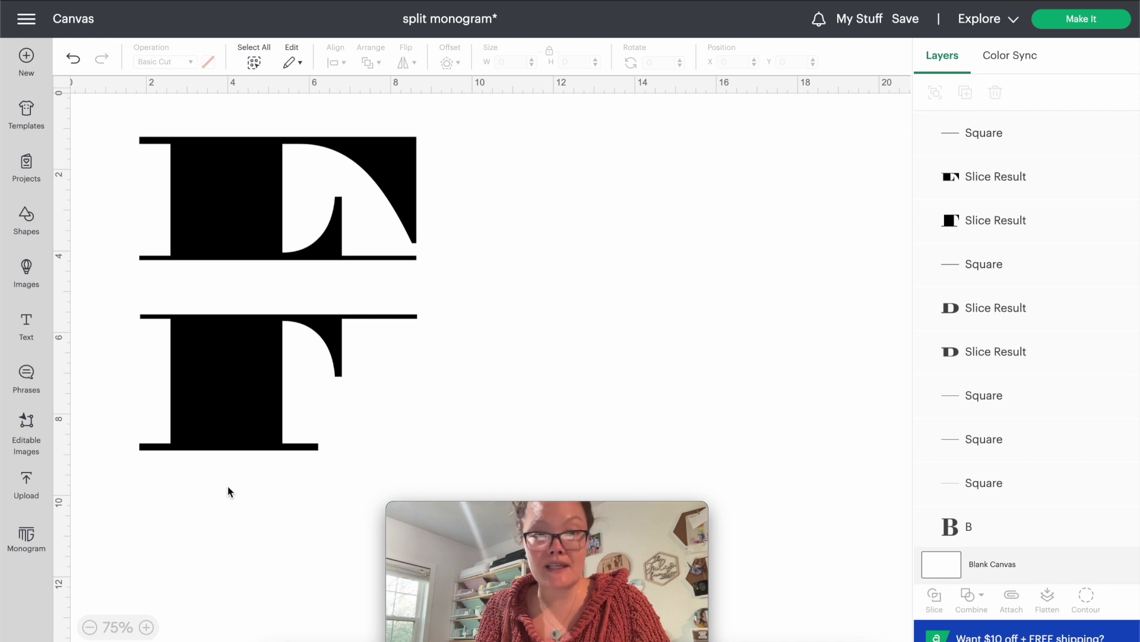
- Try welding both F halves and both bars into a single shape, and undo the weld
left_click_drag(251, 503, 98, 94)
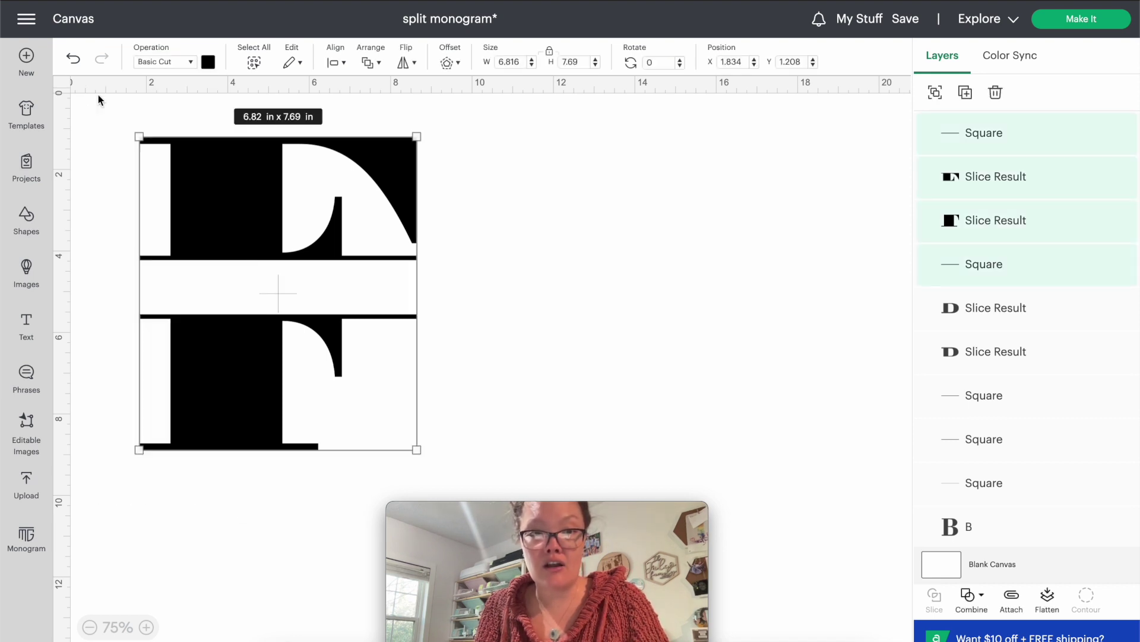
left_click(971, 605)
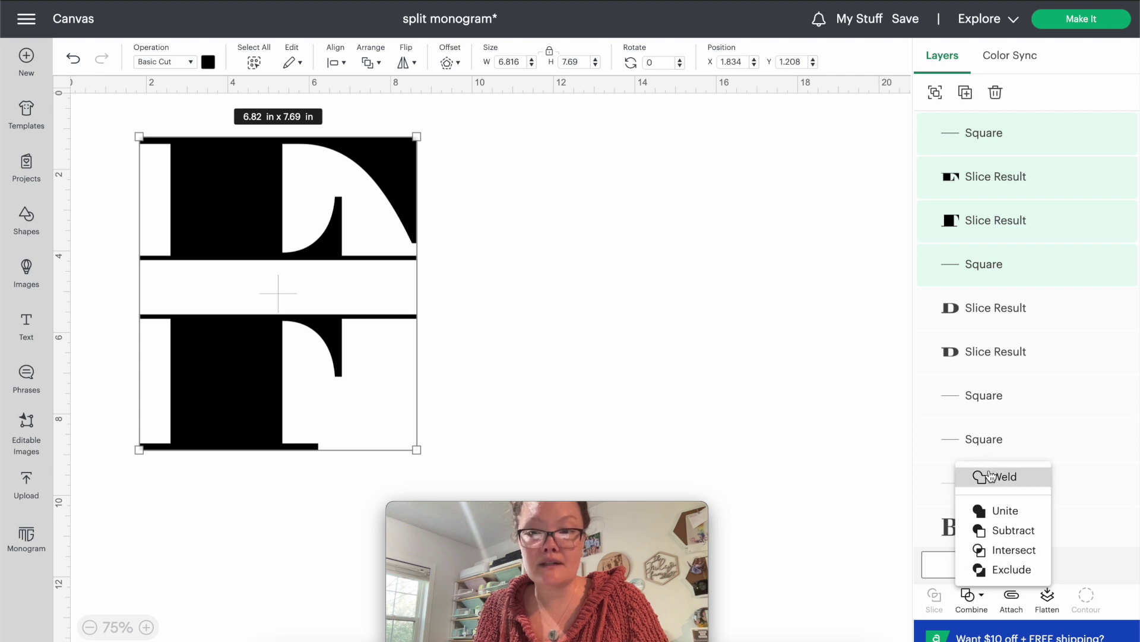
left_click(989, 476)
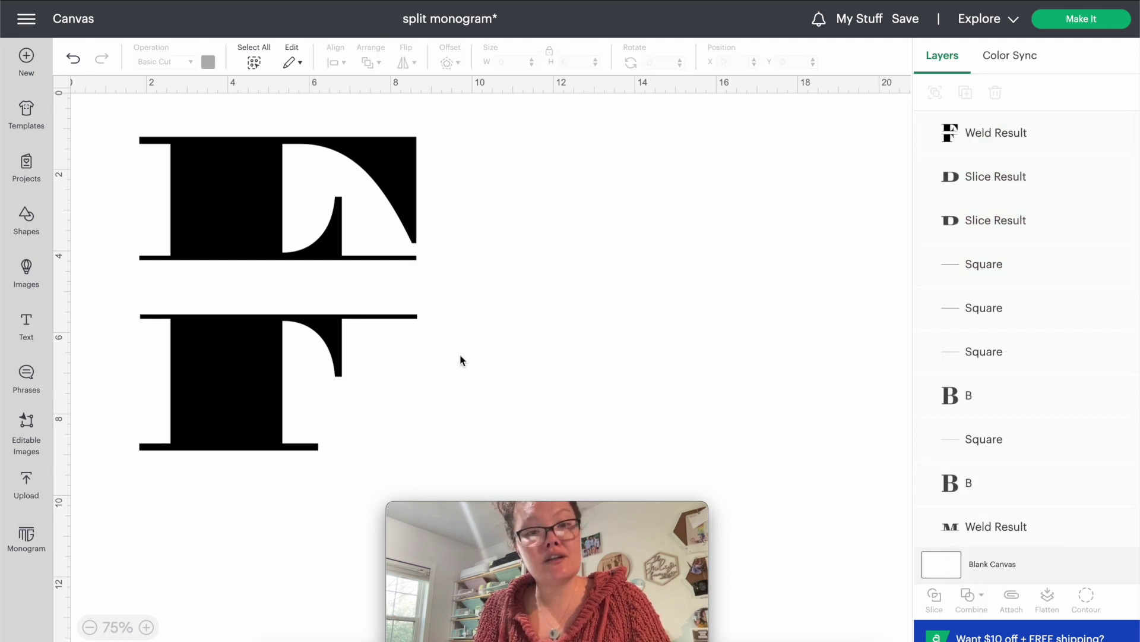
left_click(301, 249)
key("ctrl+z")
key("ctrl+z")
key("ctrl+z")
key("ctrl+z")
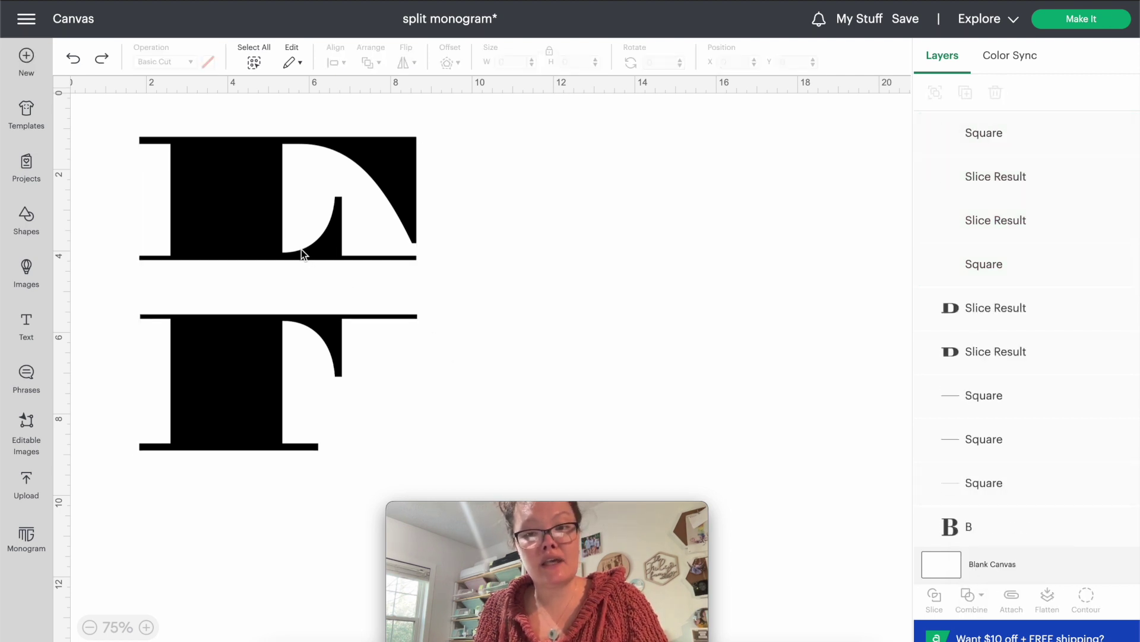
key("ctrl+z")
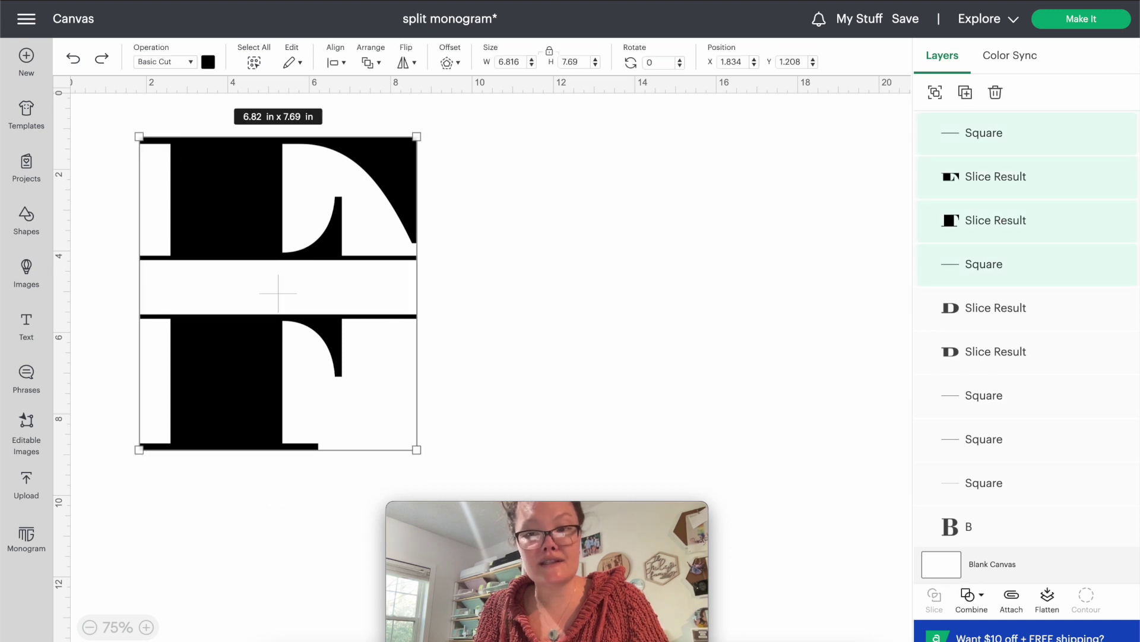
- Try combining the F halves and bars with Unite, check the available Combine options, and undo it
left_click(971, 596)
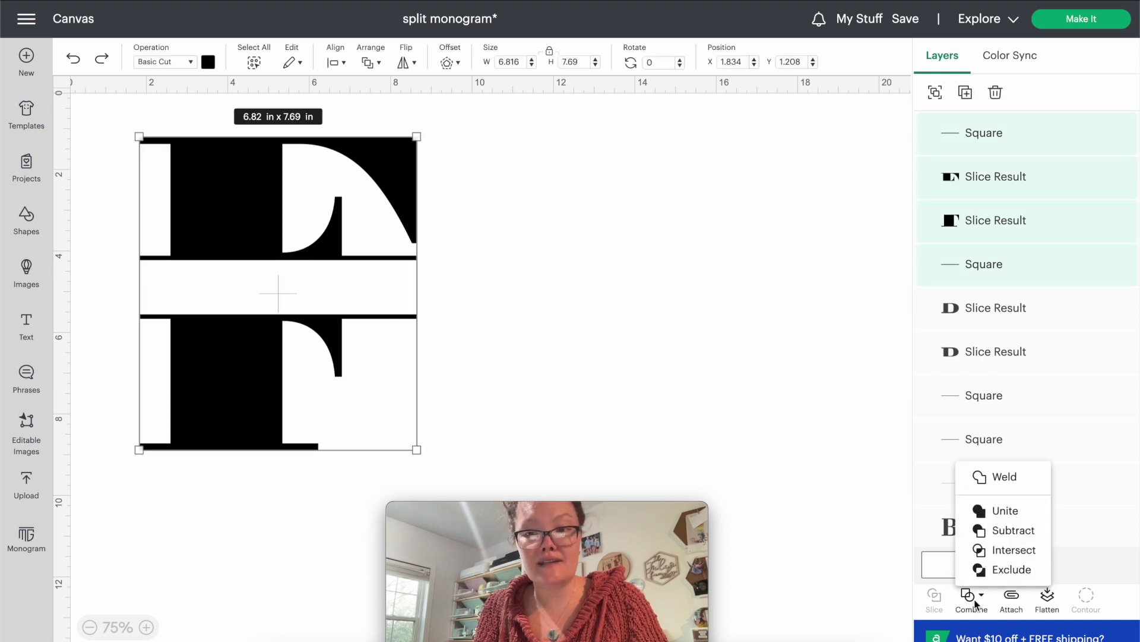
left_click(992, 511)
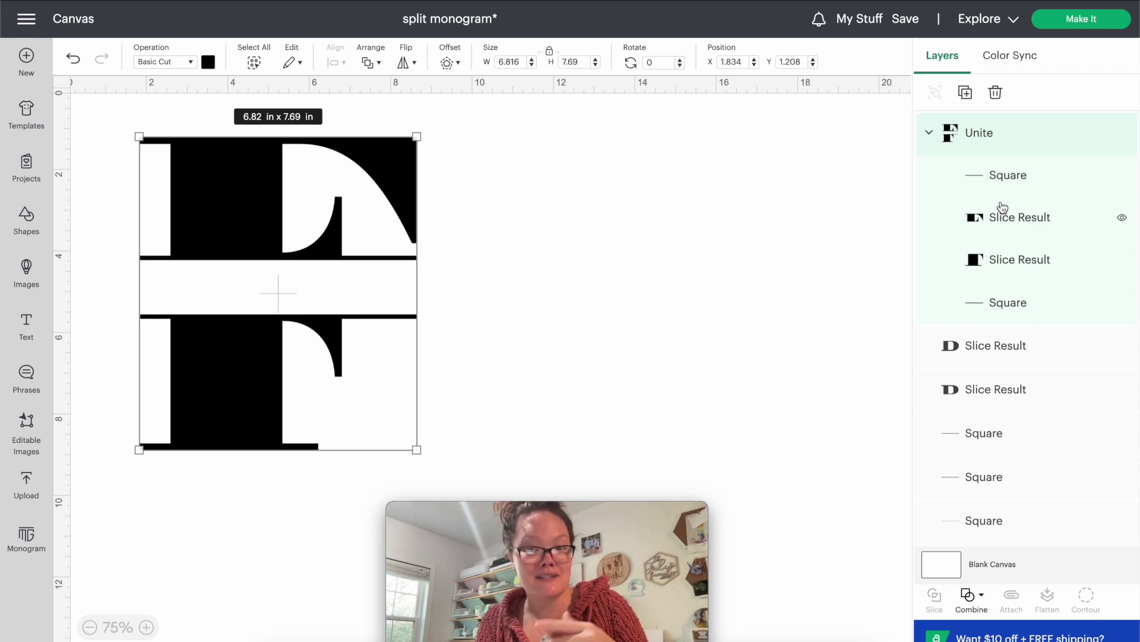
left_click(972, 596)
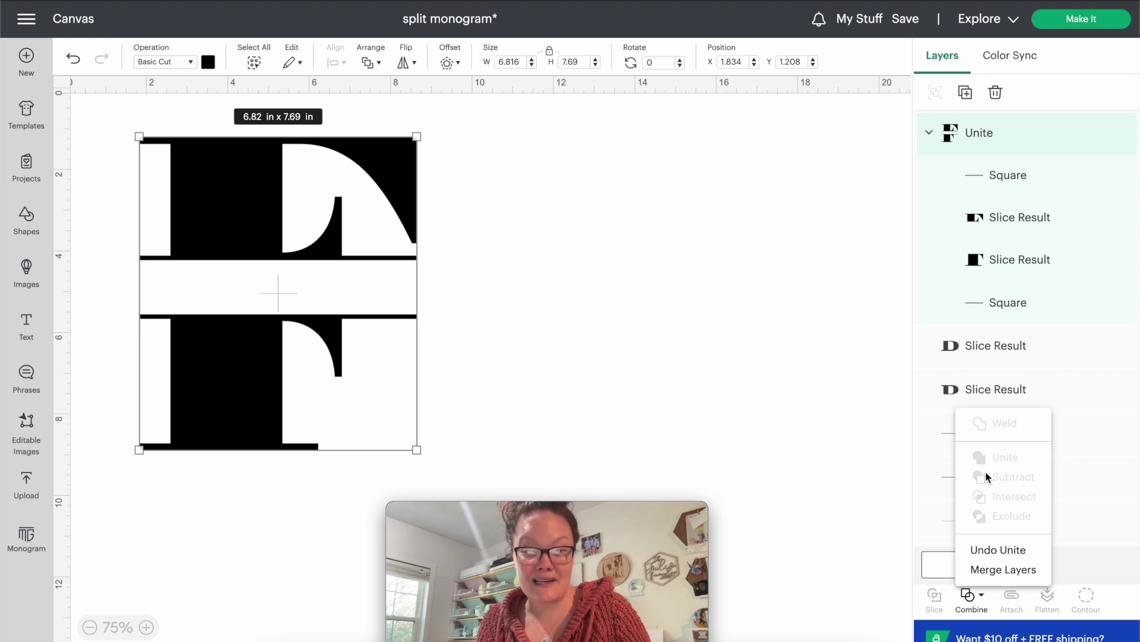
left_click(71, 60)
left_click(71, 59)
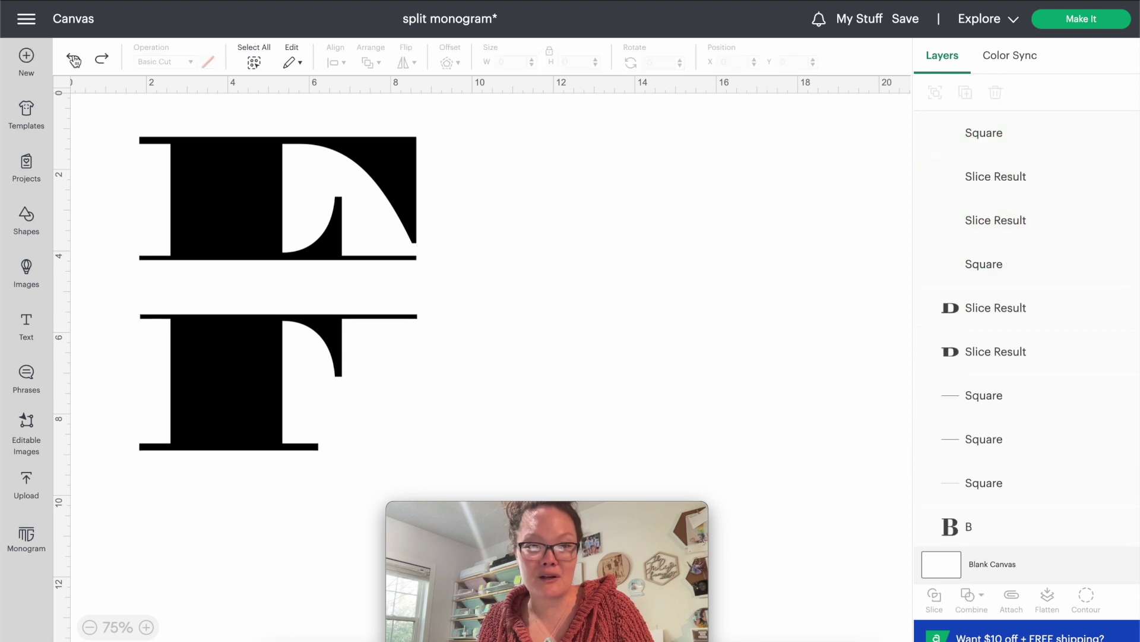
- Weld all four pieces of the monogram together once more, select the combined shape, and undo the weld
left_click_drag(307, 538, 167, 155)
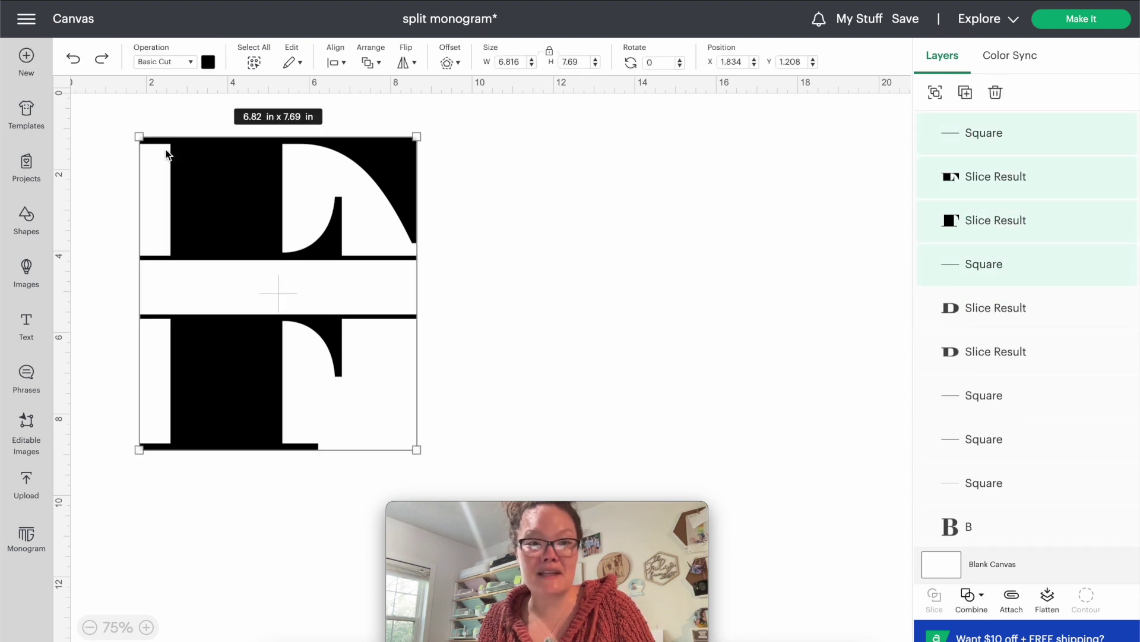
left_click(958, 603)
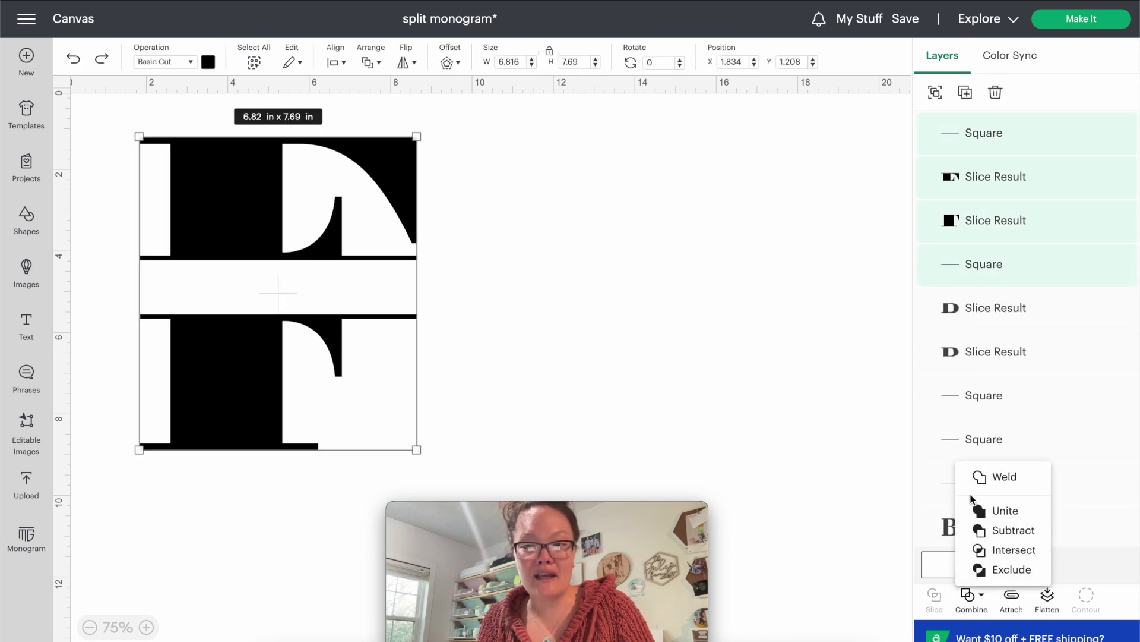
left_click(979, 475)
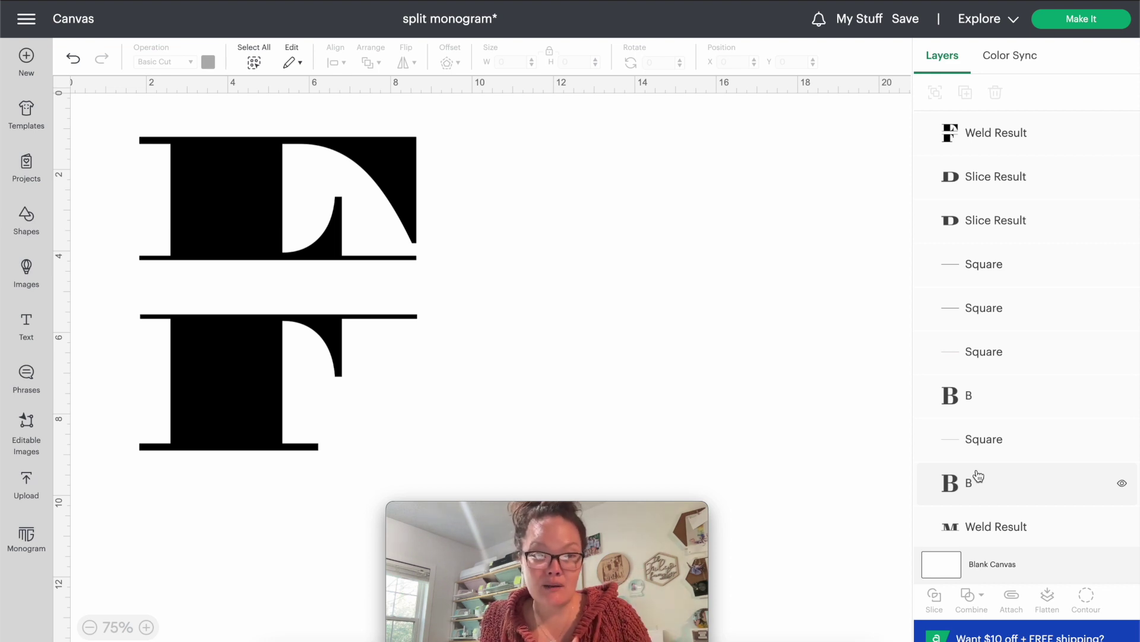
left_click(322, 245)
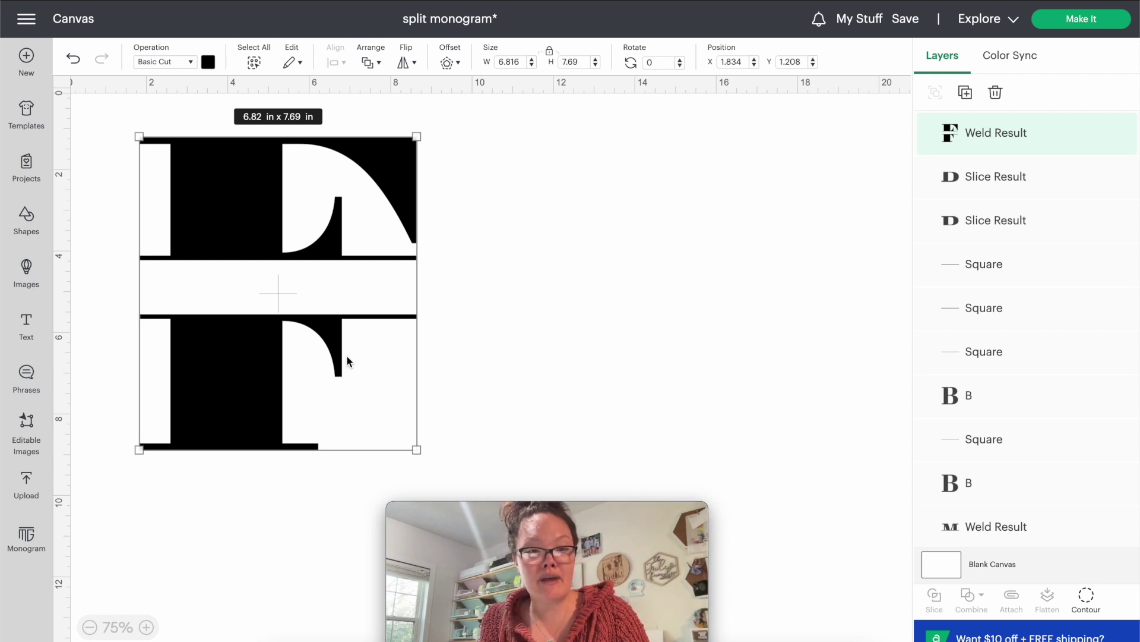
key("ctrl+z")
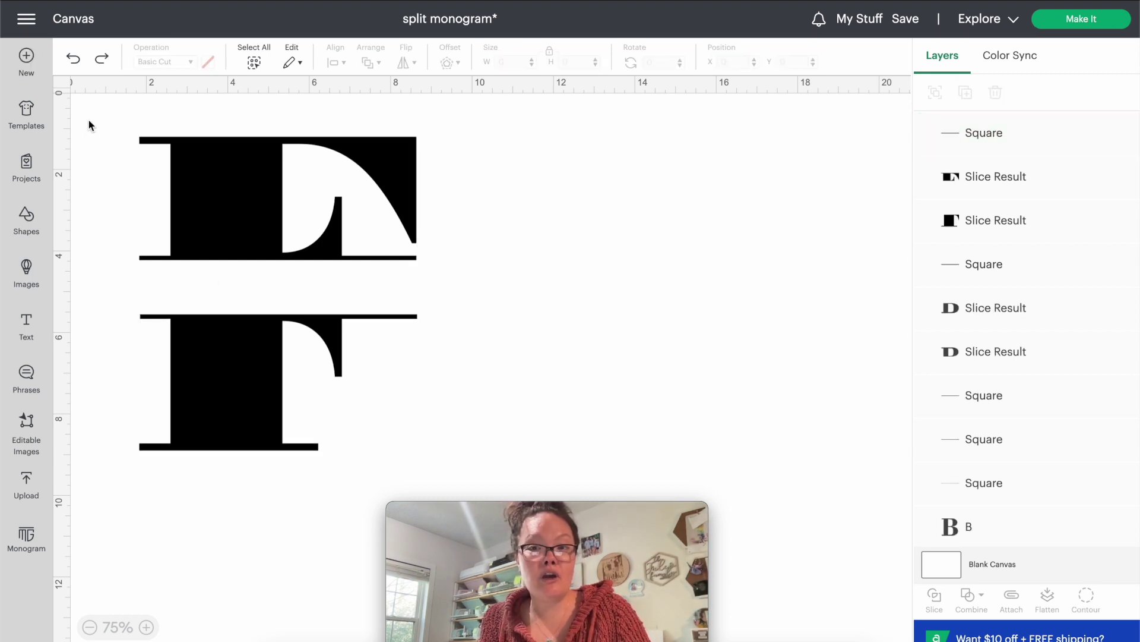
- Weld the F's upper half to the bar along its bottom edge
left_click_drag(93, 109, 455, 271)
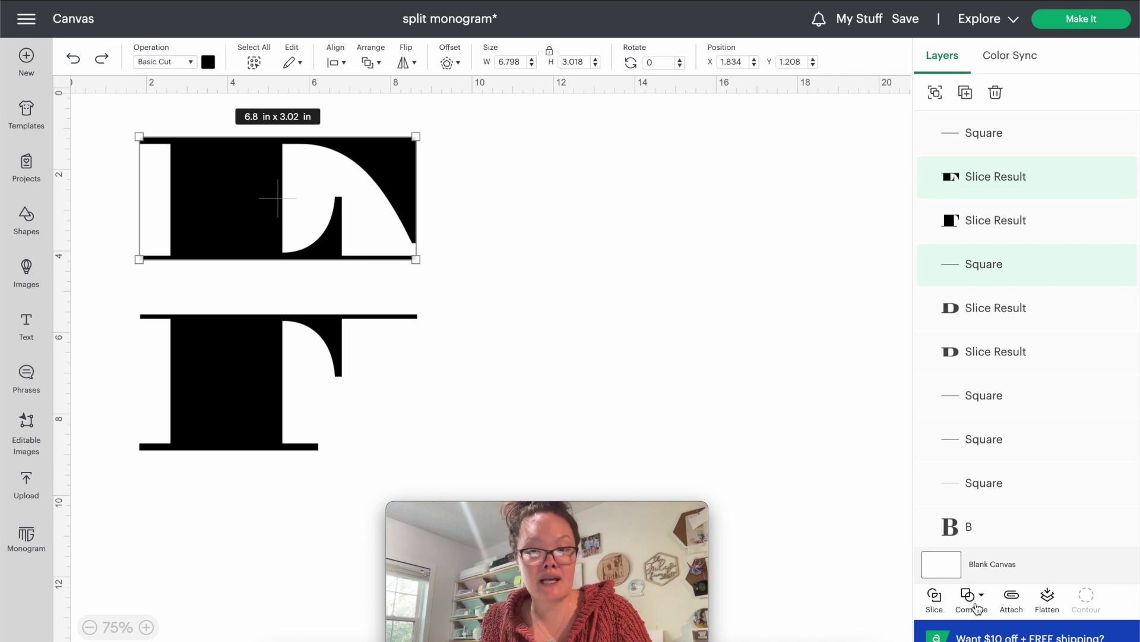
left_click(977, 606)
left_click(987, 476)
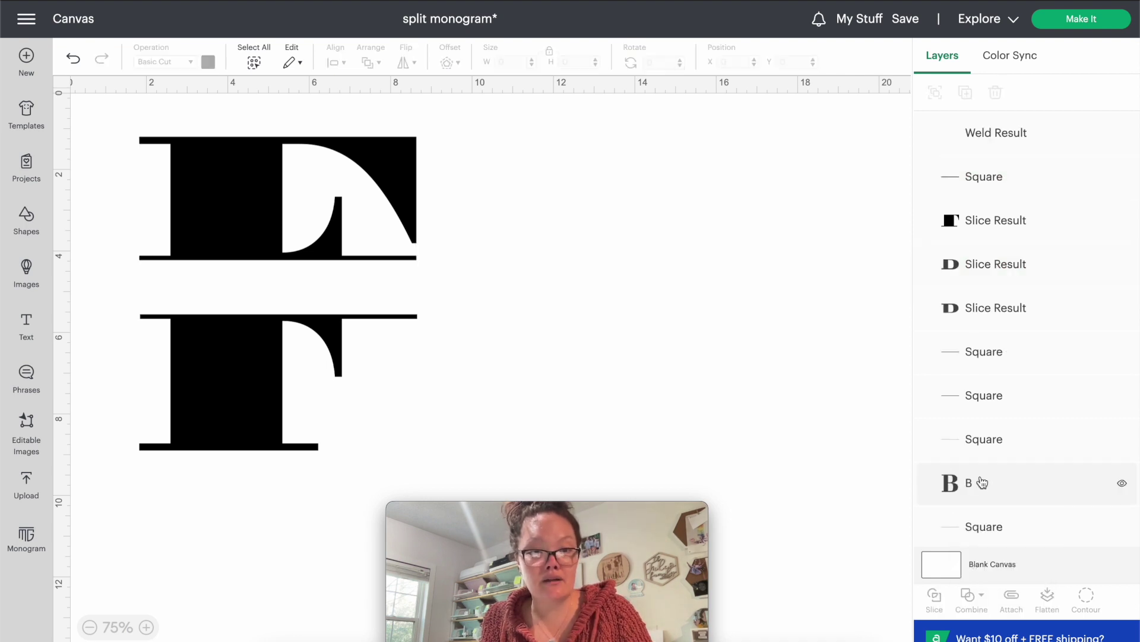
- Weld the F's lower half to the bar along its top edge
left_click_drag(248, 504, 119, 311)
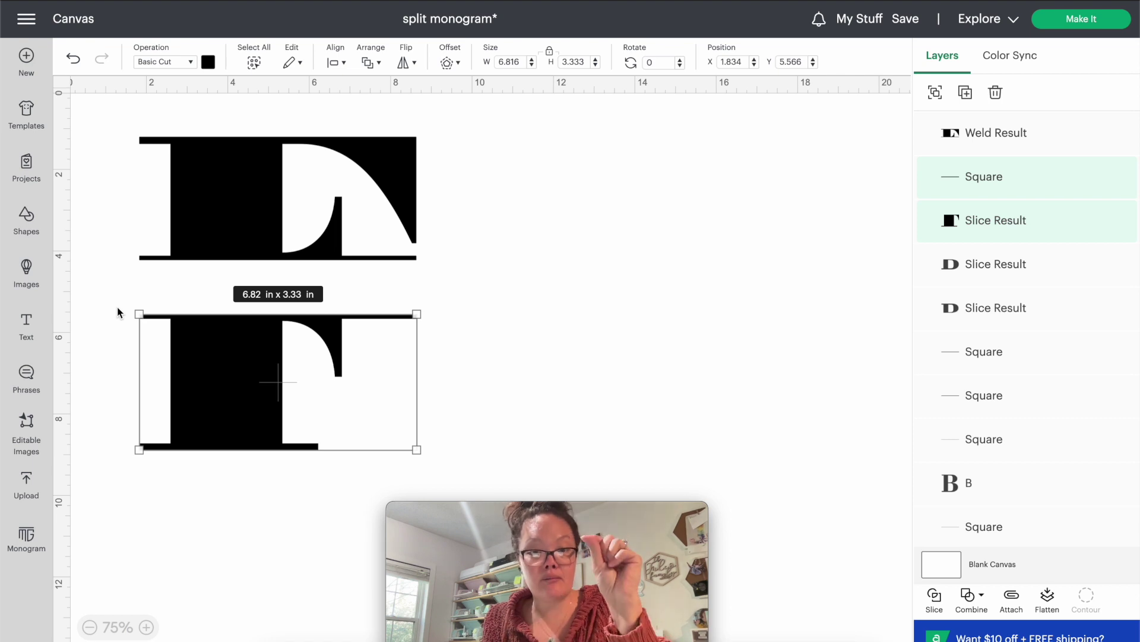
left_click(967, 601)
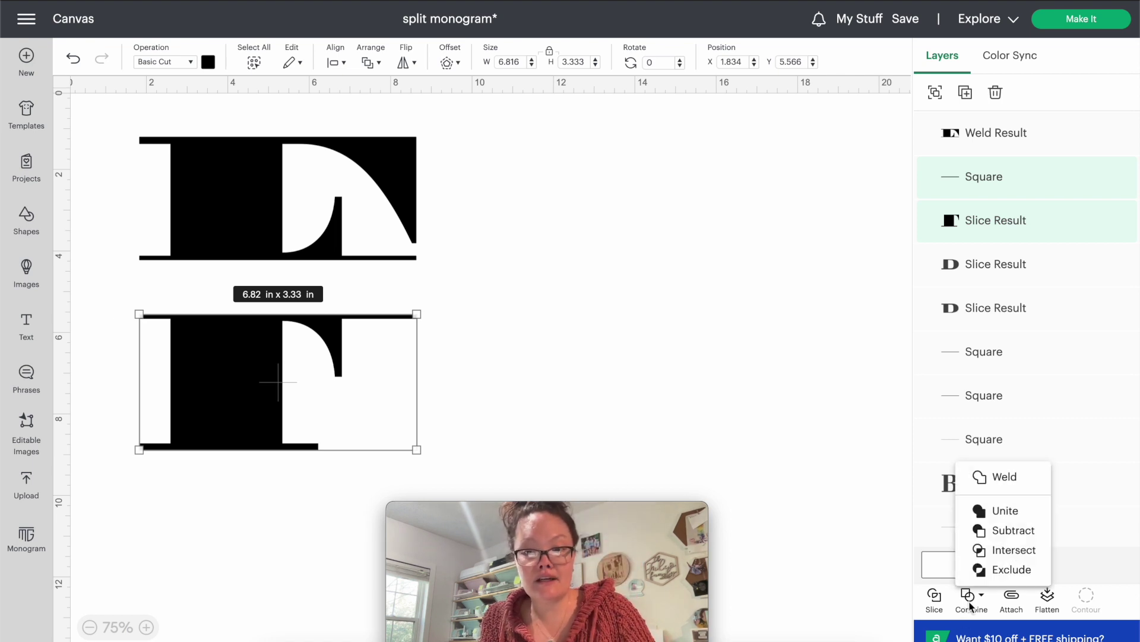
left_click(979, 475)
left_click(259, 547)
- Add a text object containing the family name to the canvas
left_click(24, 330)
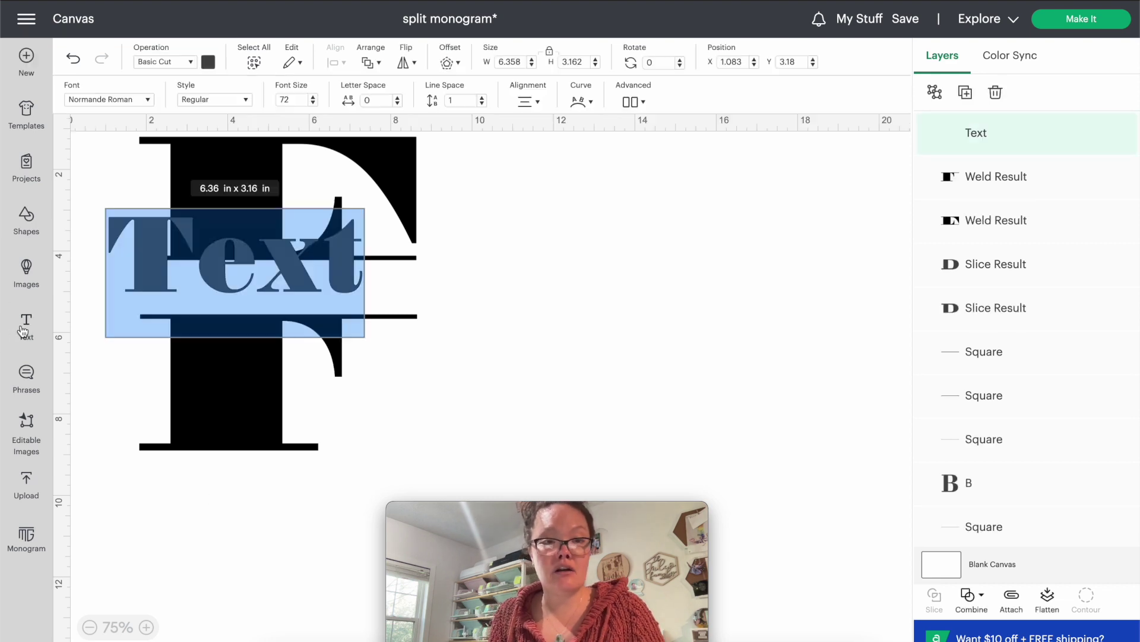
type("Falco")
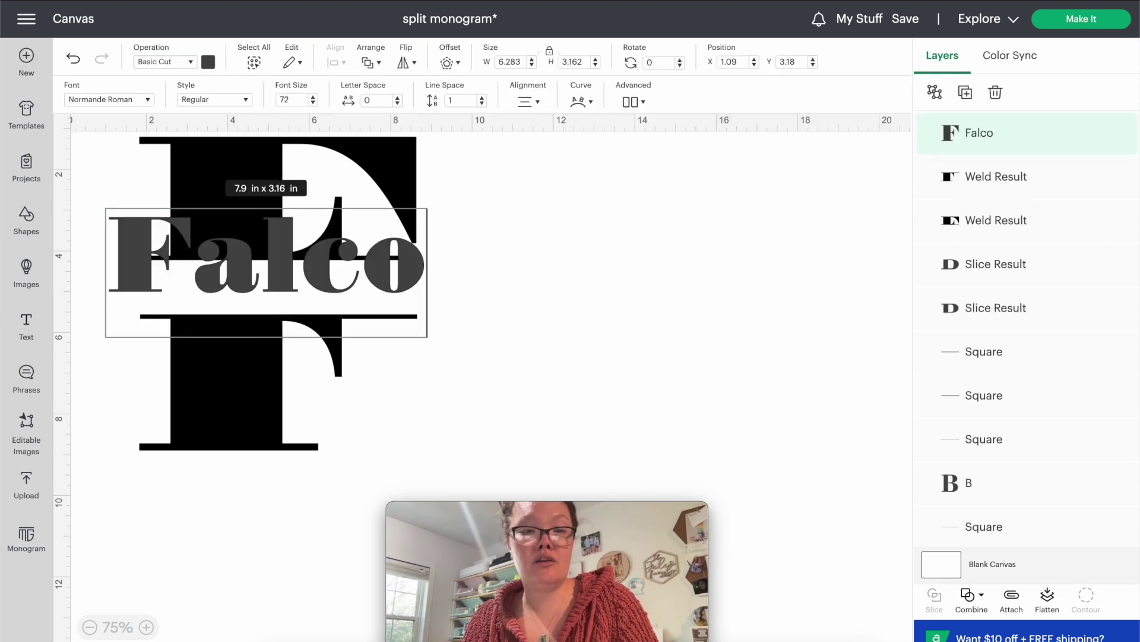
key("BackSpace")
key("BackSpace")
key("BackSpace")
key("BackSpace")
type("ac")
key("BackSpace")
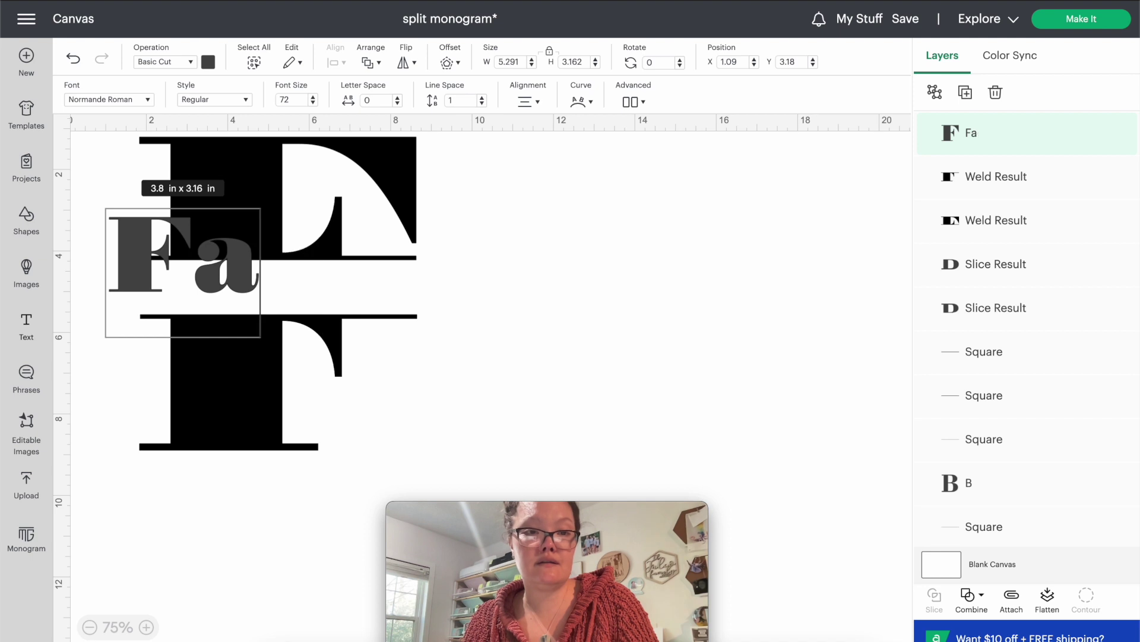
type("lco")
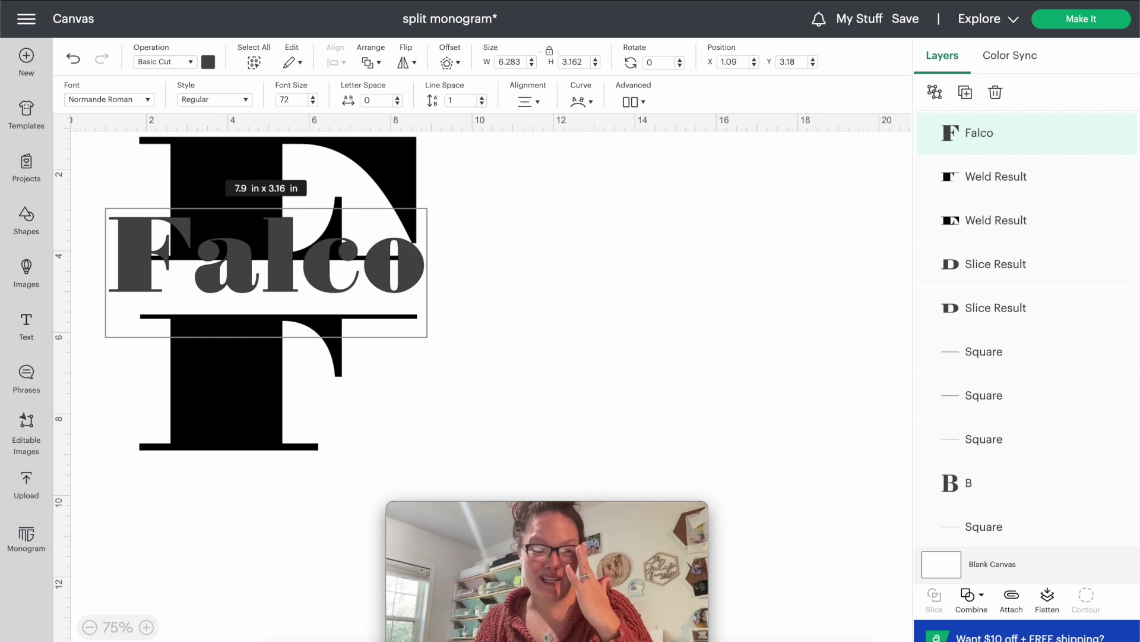
left_click(278, 407)
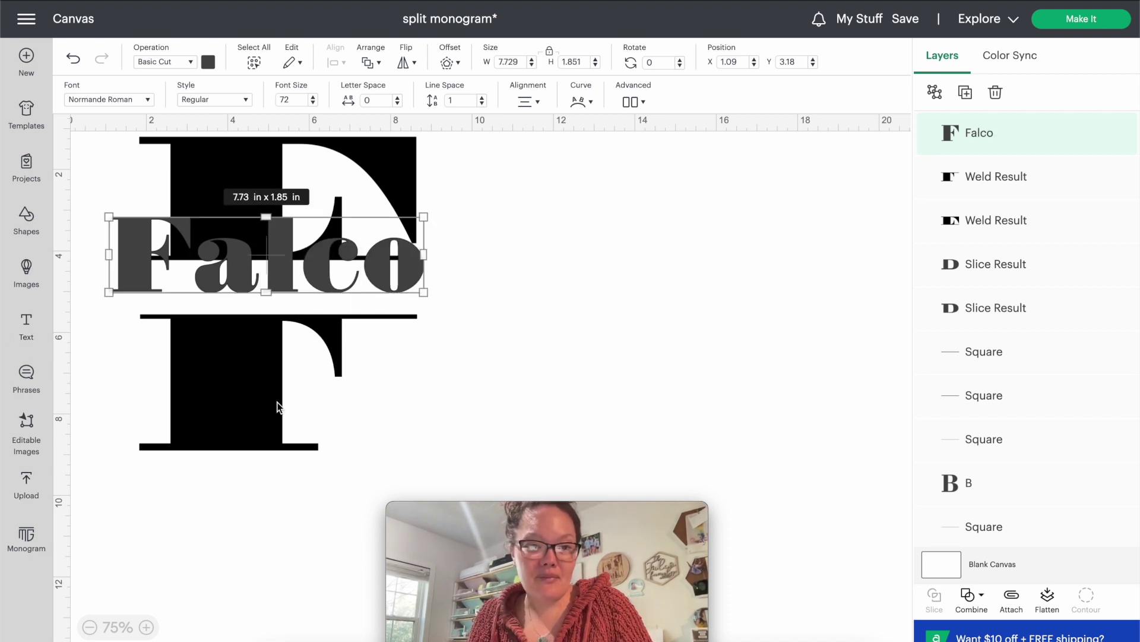
- Move the family name between the two bars and scale it down to fit inside the gap
left_click_drag(233, 276, 259, 321)
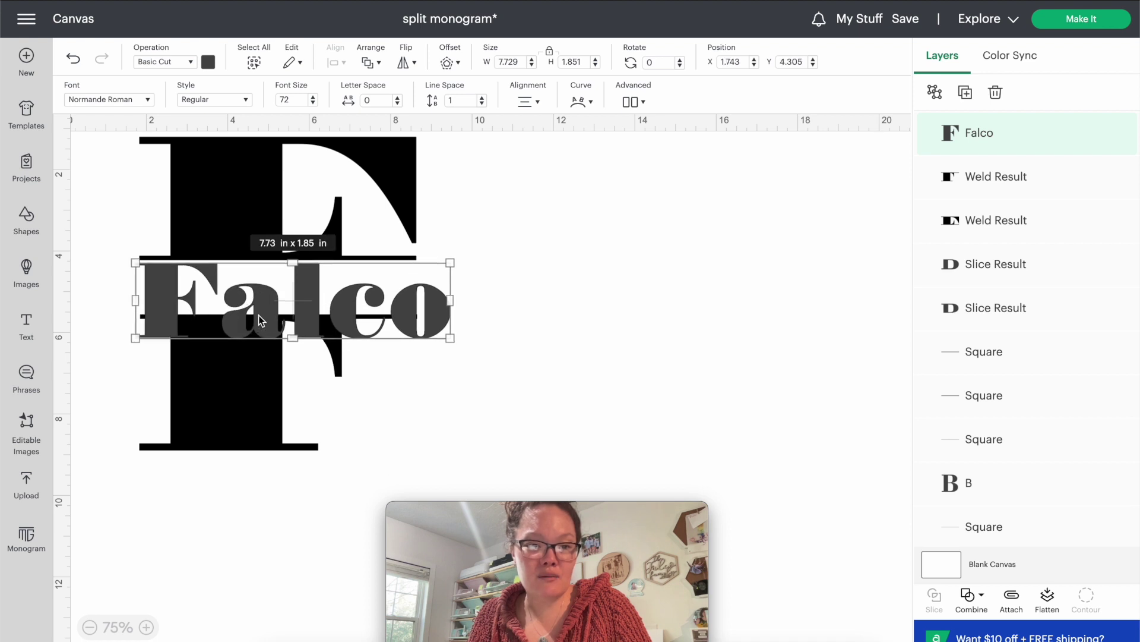
left_click_drag(450, 300, 327, 290)
left_click(255, 564)
- Add a second copy of the family name in the Gistesy script font beside the monogram
left_click(219, 393)
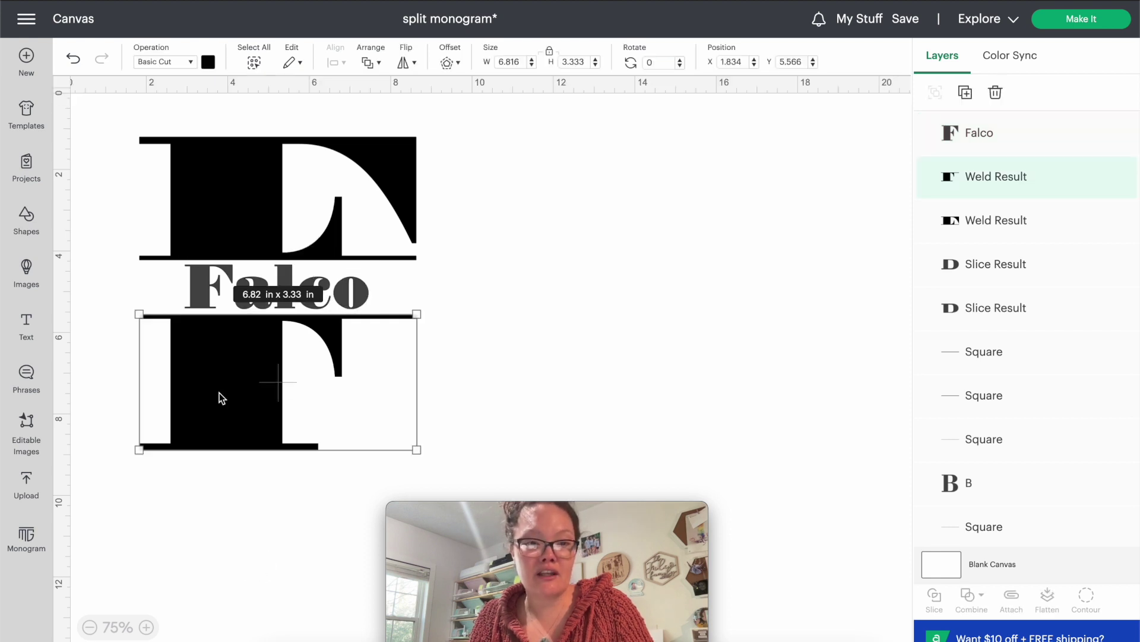
left_click_drag(219, 393, 639, 396)
key("ctrl+v")
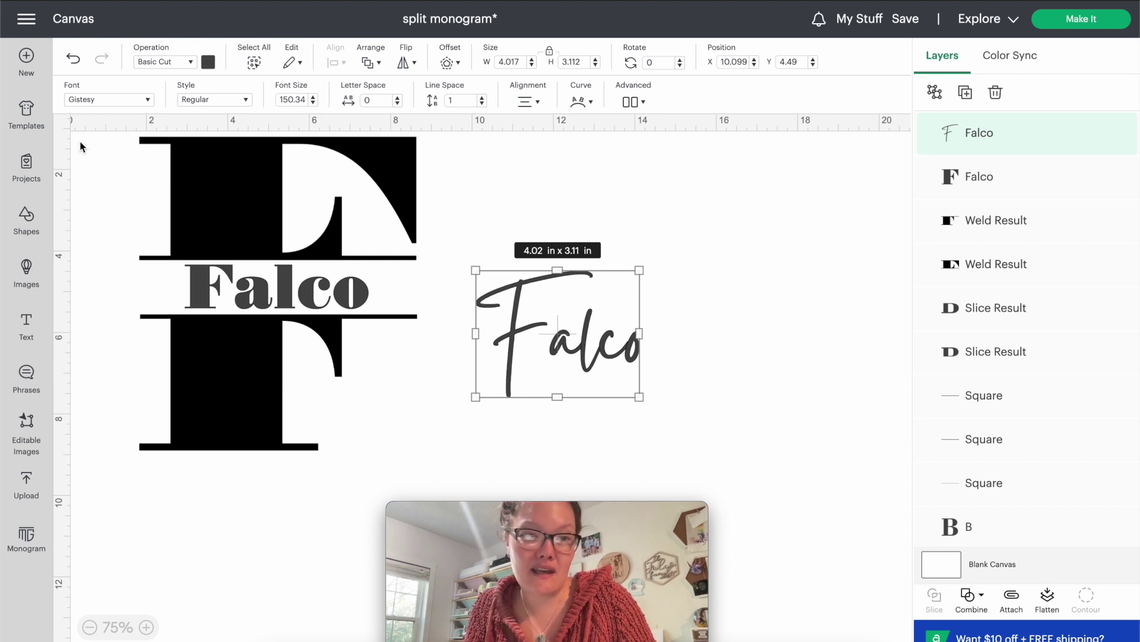
- Scale the Gistesy name down into the gap between the bars and delete the Normande Roman version
left_click_drag(476, 271, 576, 349)
left_click_drag(621, 390, 279, 295)
left_click(347, 306)
key("Delete")
- Nudge the F's lower half straight down about half an inch to widen the gap for the script name
left_click(230, 376)
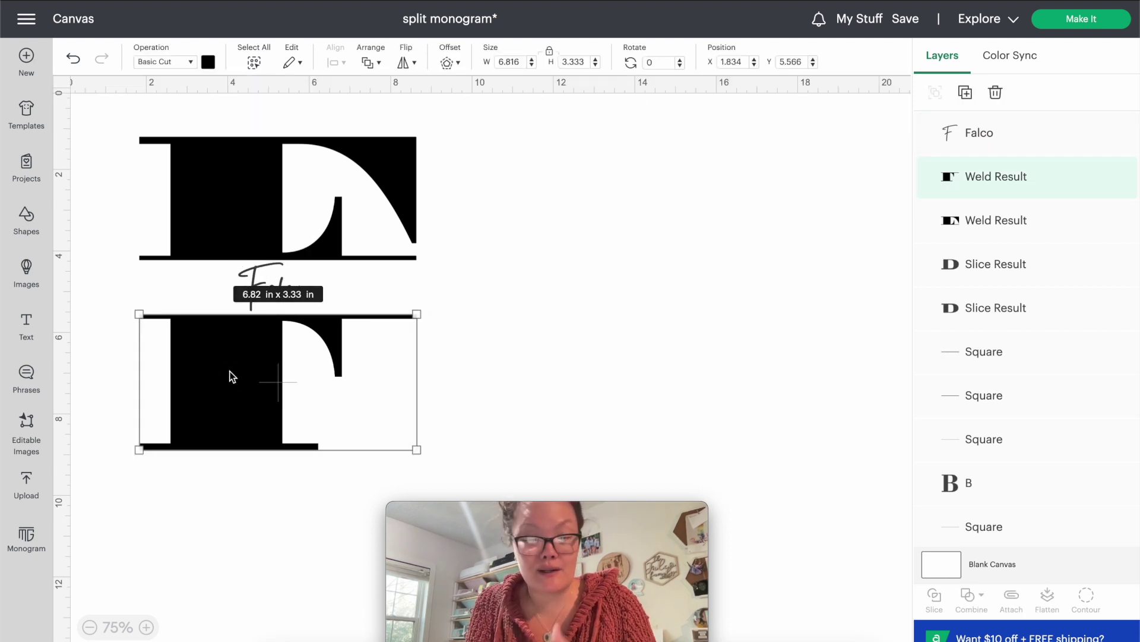
key("Down")
key("Down")
key("Down")
key("Down")
key("Down")
key("Down")
key("Down")
key("Down")
key("Down")
key("Down")
key("Down")
key("Down")
key("Down")
key("Down")
key("Down")
key("Down")
key("Down")
key("Down")
key("Down")
key("Down")
key("Down")
key("Down")
key("Down")
key("Down")
key("Down")
key("Down")
key("Down")
key("Down")
key("Down")
key("Down")
key("Down")
key("Down")
key("Down")
key("Down")
key("Down")
key("Down")
key("Down")
key("Down")
key("Down")
key("Down")
key("Down")
key("Down")
key("Down")
key("Down")
key("Down")
key("Down")
key("Down")
key("Down")
key("Down")
key("Down")
key("Down")
key("Down")
key("Down")
key("Down")
left_click(256, 540)
- Enlarge the script name to about 2.44 by 1.89 in and place it in the widened gap at about X 3.75, Y 4.26
mouse_move(288, 293)
left_mouse_down()
mouse_move(205, 270)
mouse_move(293, 314)
mouse_move(266, 300)
mouse_move(283, 306)
left_mouse_up()
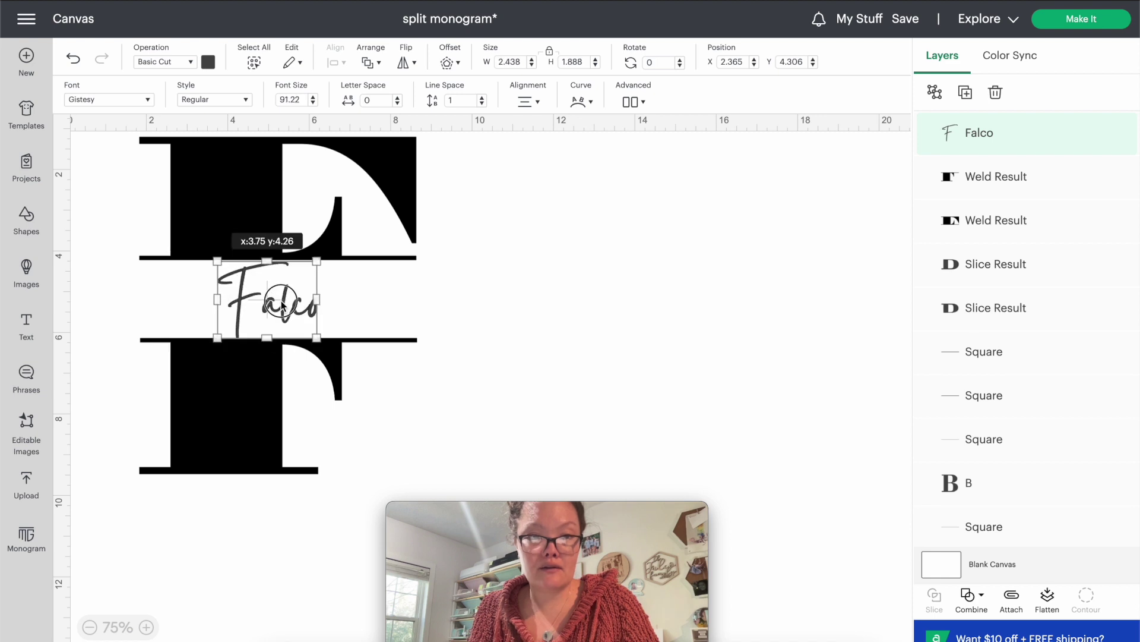
left_click(279, 520)
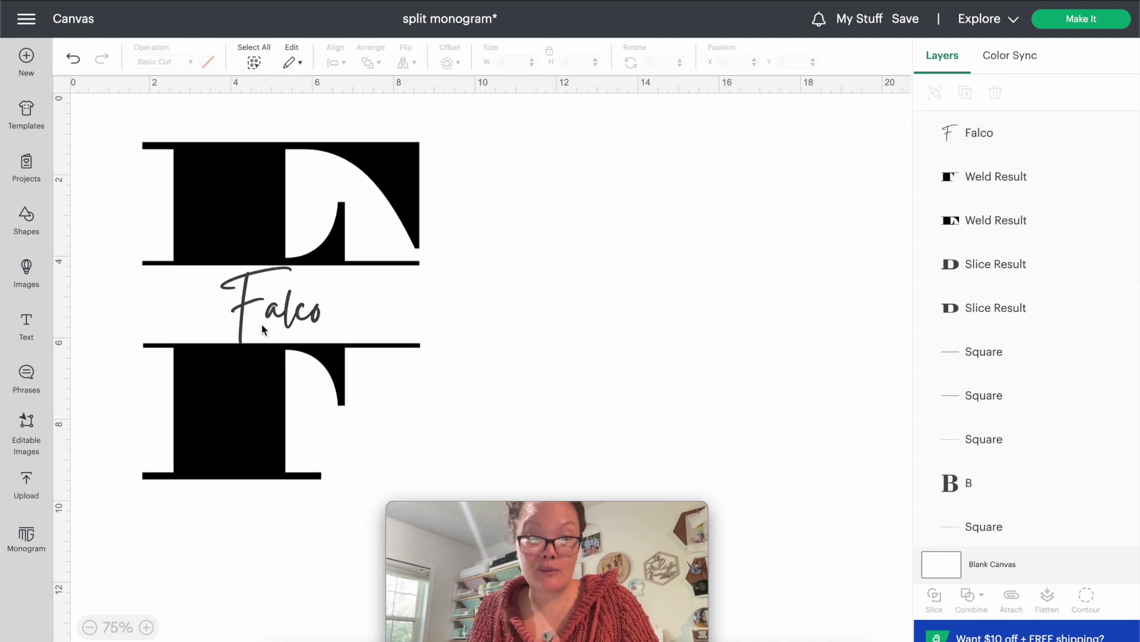
- Delete the script name and nudge the F's lower half straight up to about Y 5.37 in to narrow the gap
left_click(278, 318)
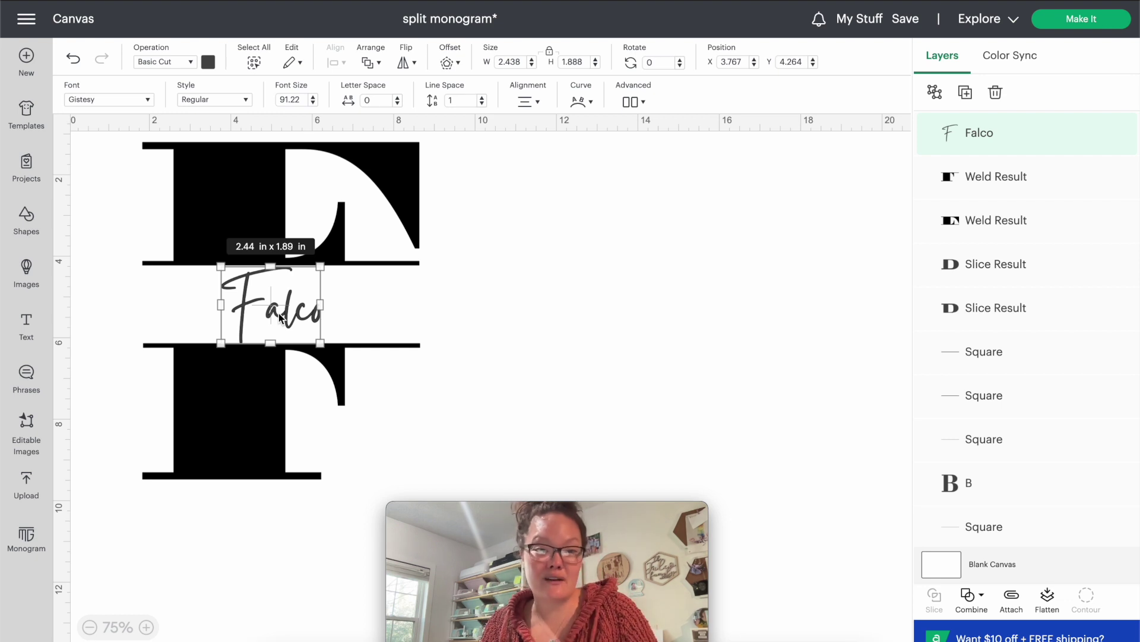
key("Delete")
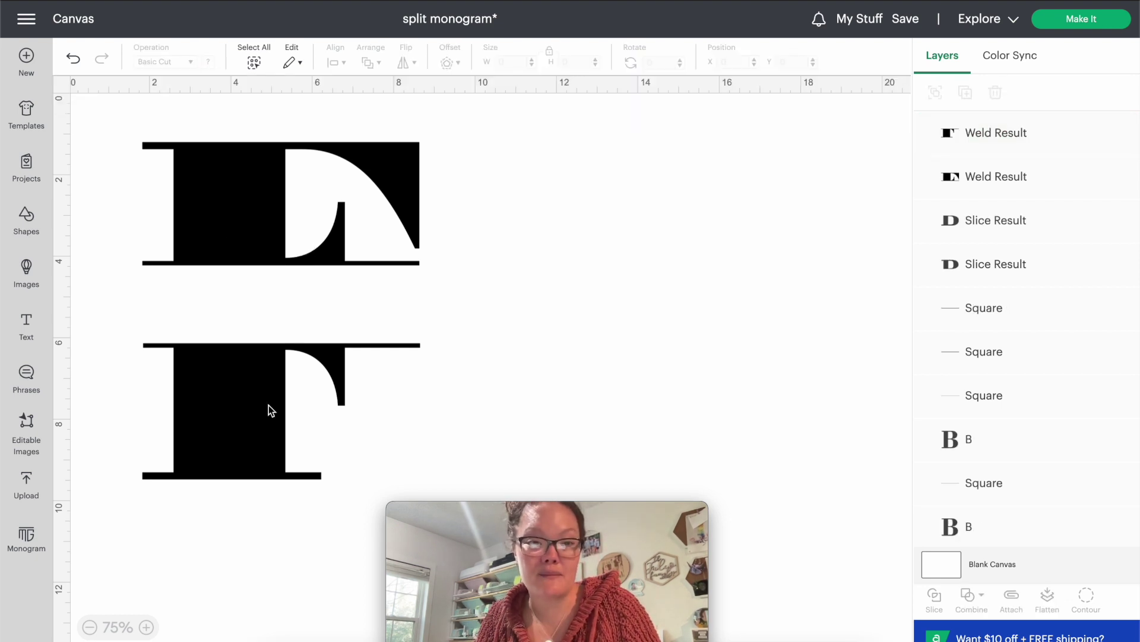
left_click(268, 406)
key("Up")
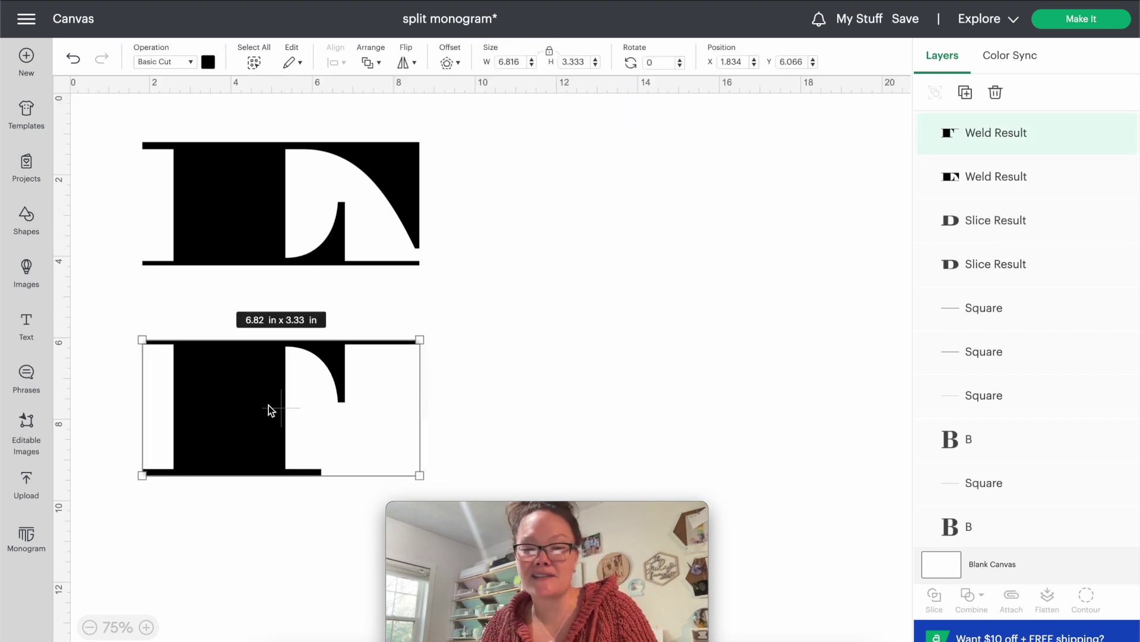
key("Up")
key("Up")
key("Up")
key("Up")
key("Up")
key("Up")
key("Up")
key("Up")
key("Up")
key("Up")
key("Up")
key("Up")
key("Up")
key("Up")
key("Up")
key("Up")
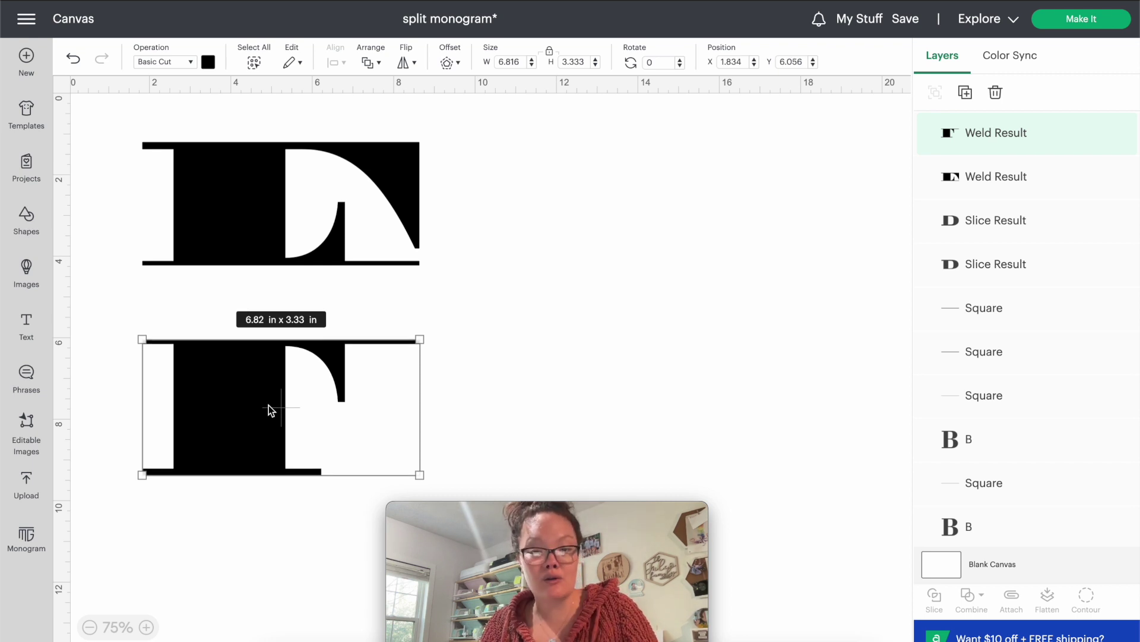
key("Up")
key("Up")
key("Up")
key("Up")
key("Up")
key("Up")
key("Up")
key("Up")
key("Up")
key("Up")
key("Up")
key("Up")
key("Up")
key("Up")
key("Up")
key("Up")
key("Up")
key("Up")
key("Up")
key("Up")
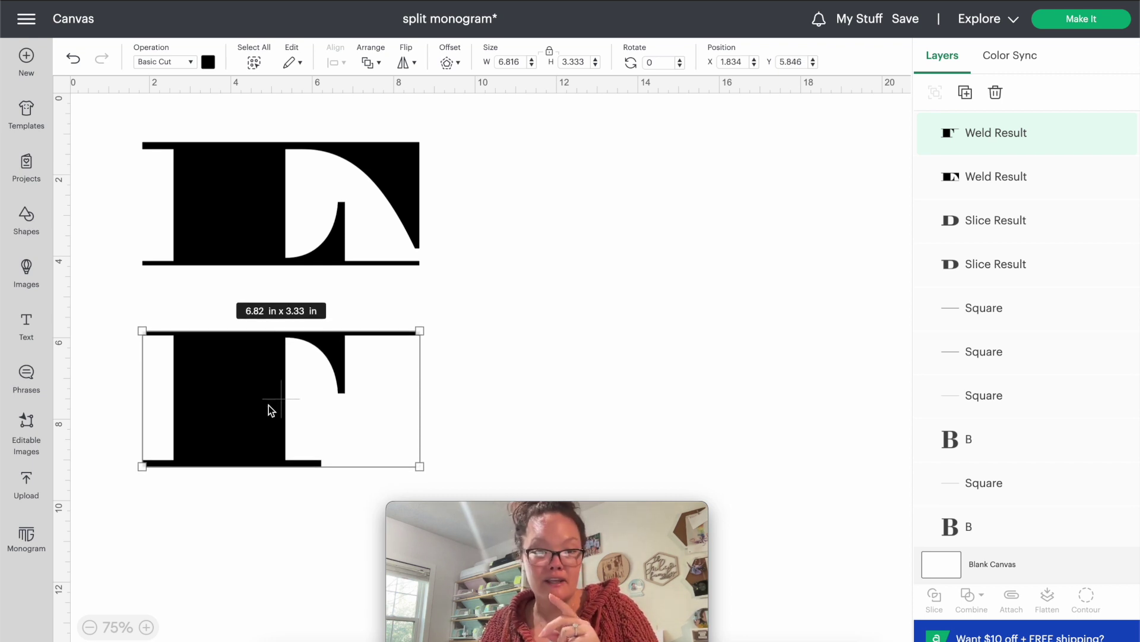
key("Up")
key("Up")
key("Up")
key("Up")
key("Up")
key("Up")
key("Up")
key("Up")
key("Up")
key("Up")
key("Up")
key("Up")
key("Up")
key("Up")
key("Up")
key("Up")
key("Up")
key("Up")
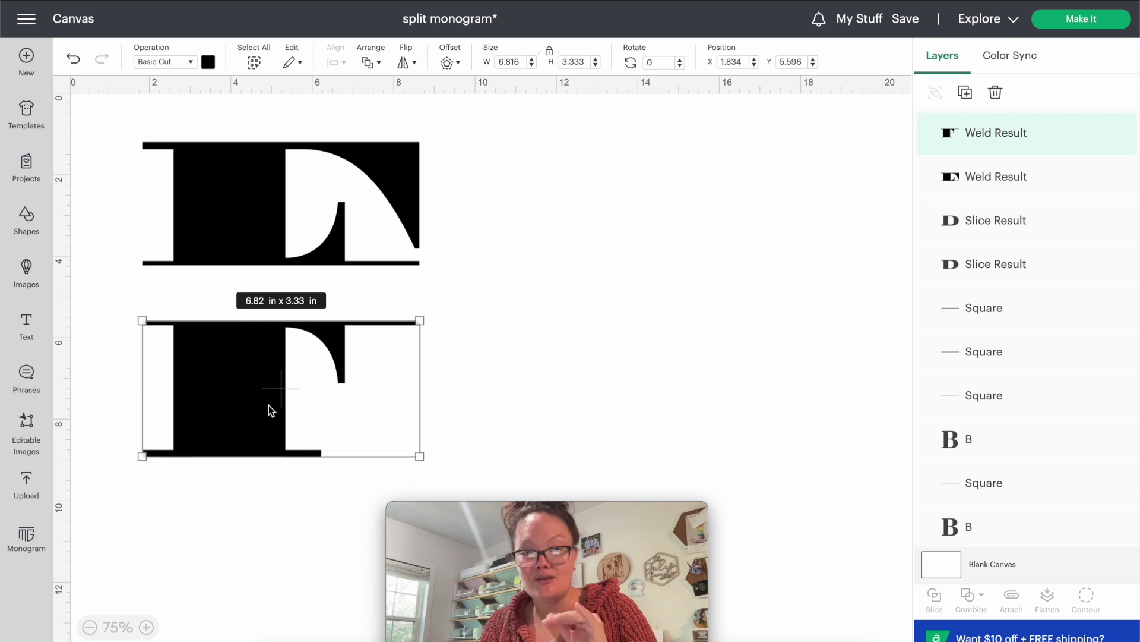
key("Up")
key("Up")
key("Up")
key("Up")
key("Up")
key("Up")
key("Up")
key("Up")
key("Up")
key("Up")
key("Up")
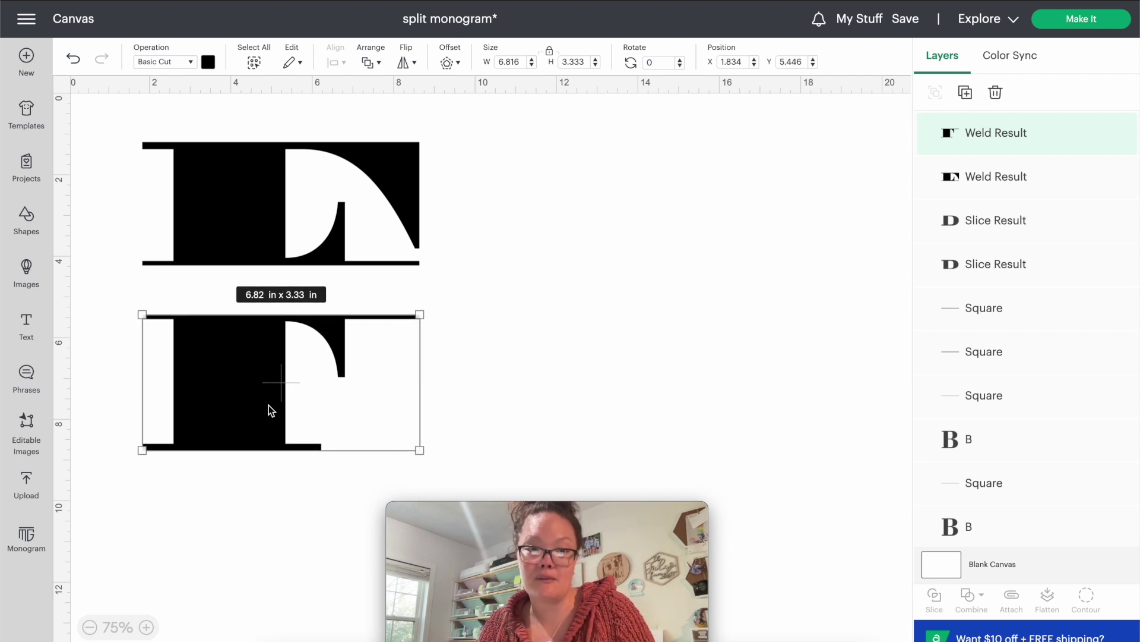
left_click(265, 392)
left_click_drag(264, 392, 308, 392)
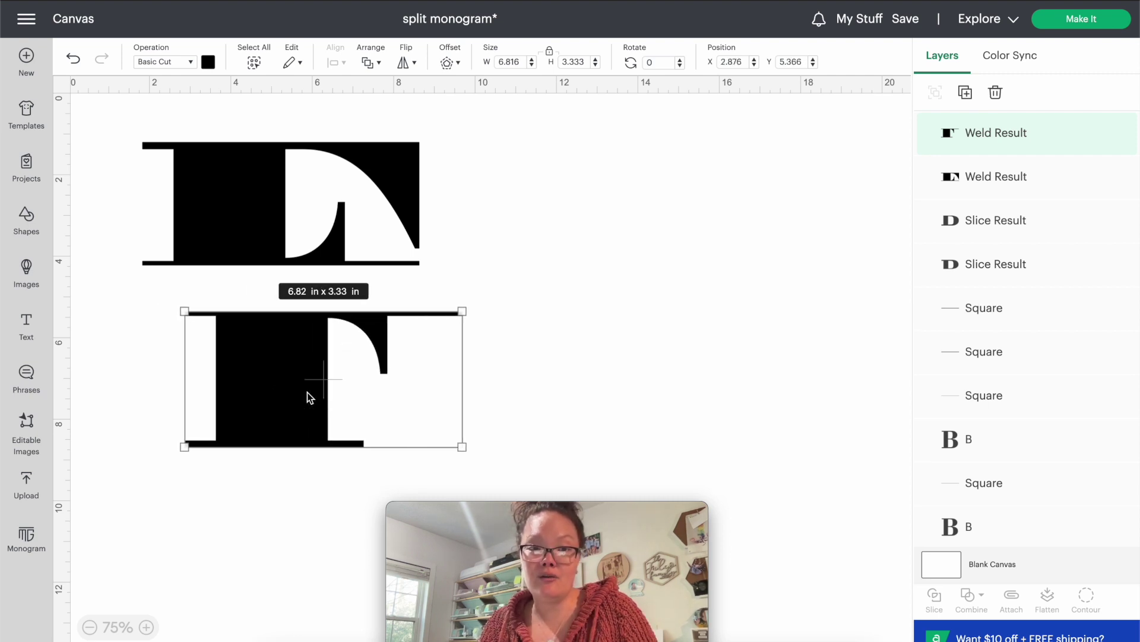
left_click(264, 549)
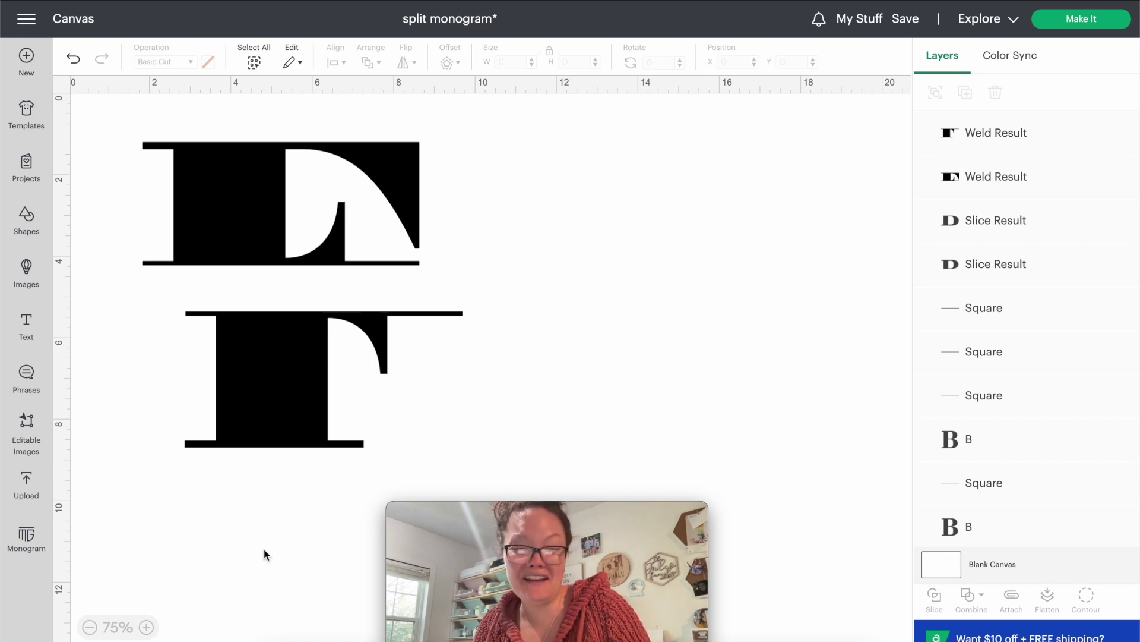
key("ctrl+z")
- Group the two halves of the F and move the group to about X 1.88, Y 1.36 in
left_click_drag(265, 534, 105, 107)
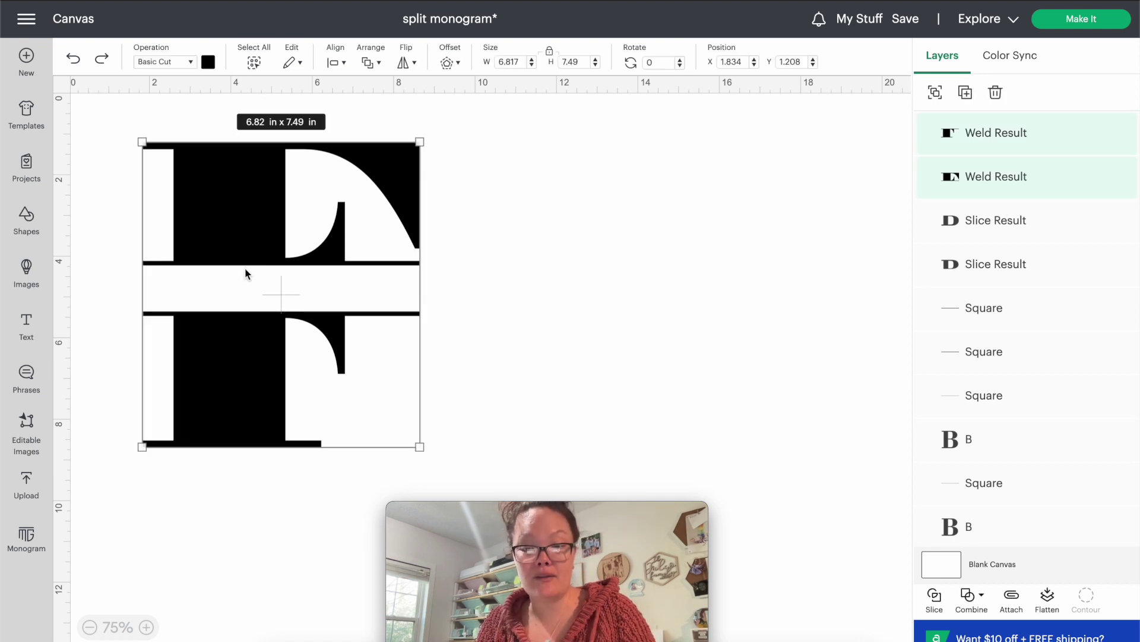
key("ctrl+g")
mouse_move(219, 255)
left_mouse_down()
mouse_move(234, 237)
mouse_move(203, 252)
left_mouse_up()
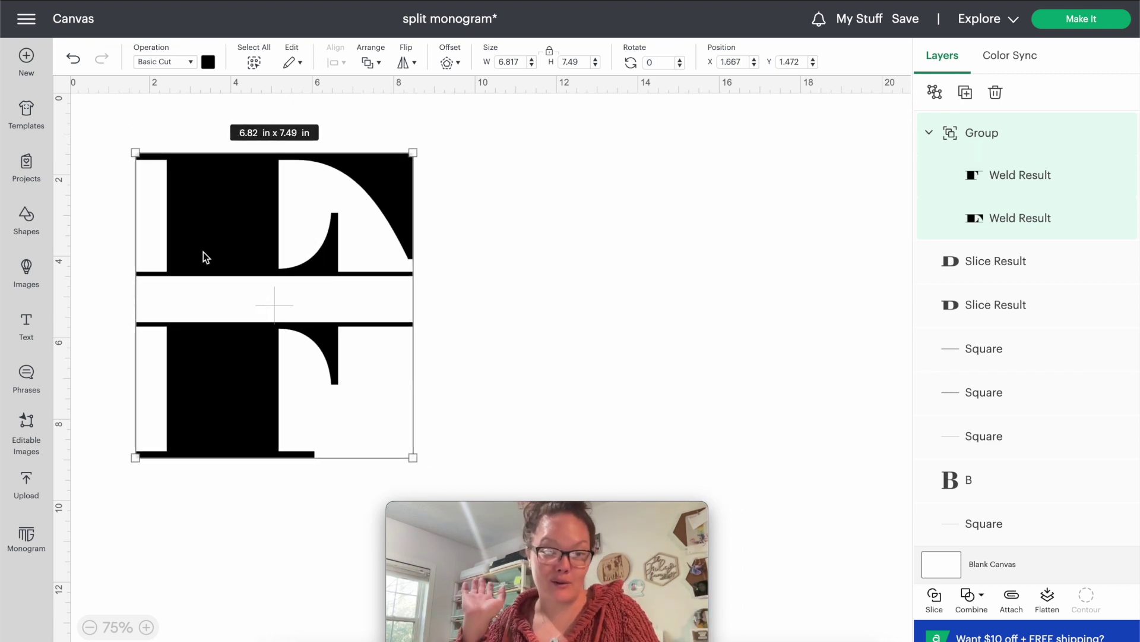
left_click_drag(204, 240, 212, 234)
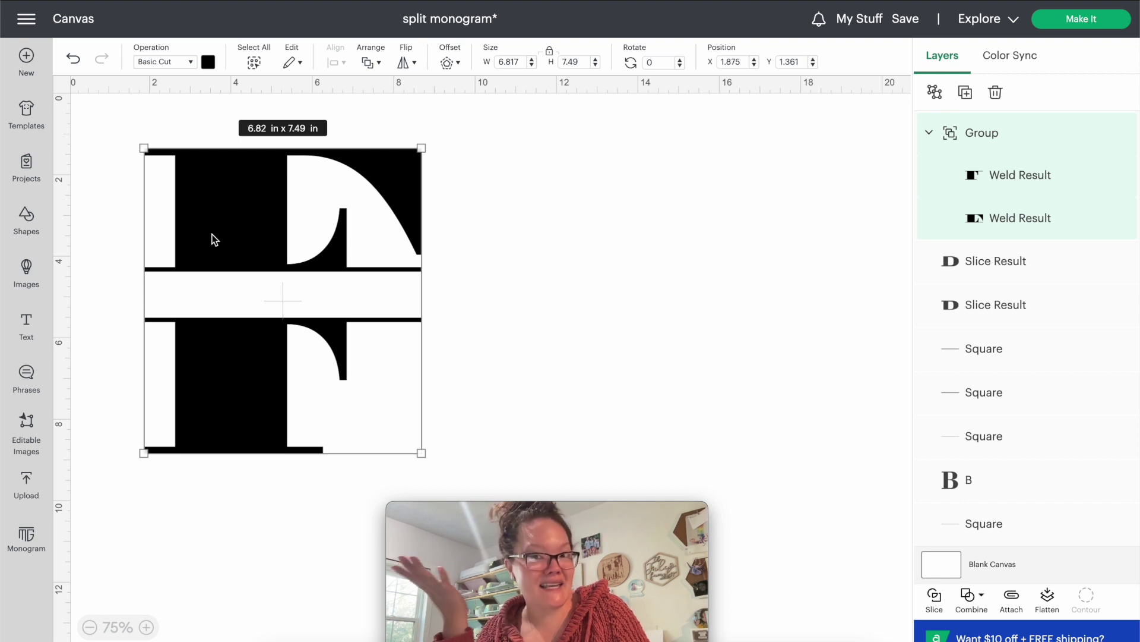